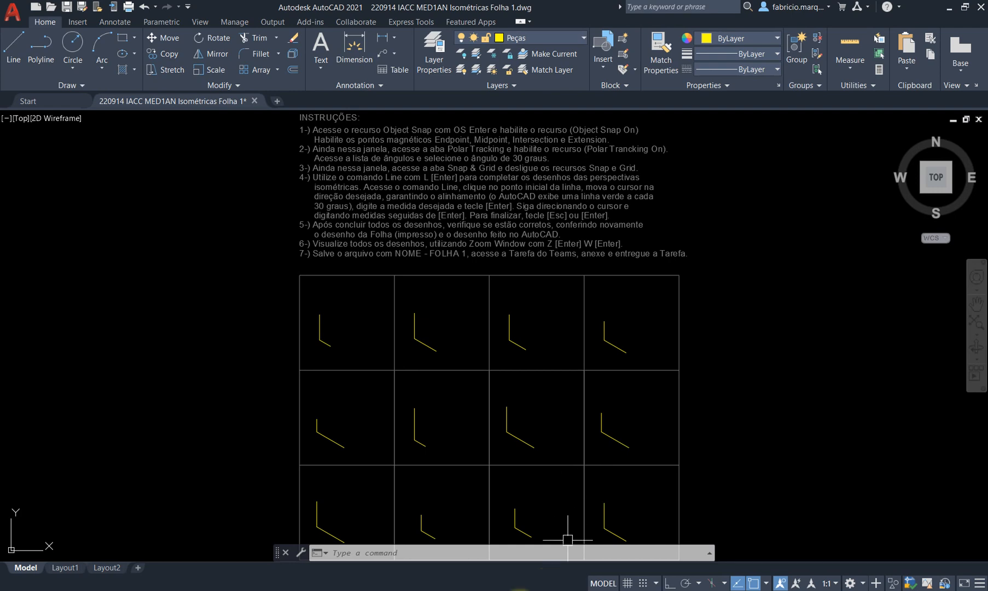
Switch from AutoCAD to the untitled Paint image of the isometric exercise instructions.
left_click(503, 525)
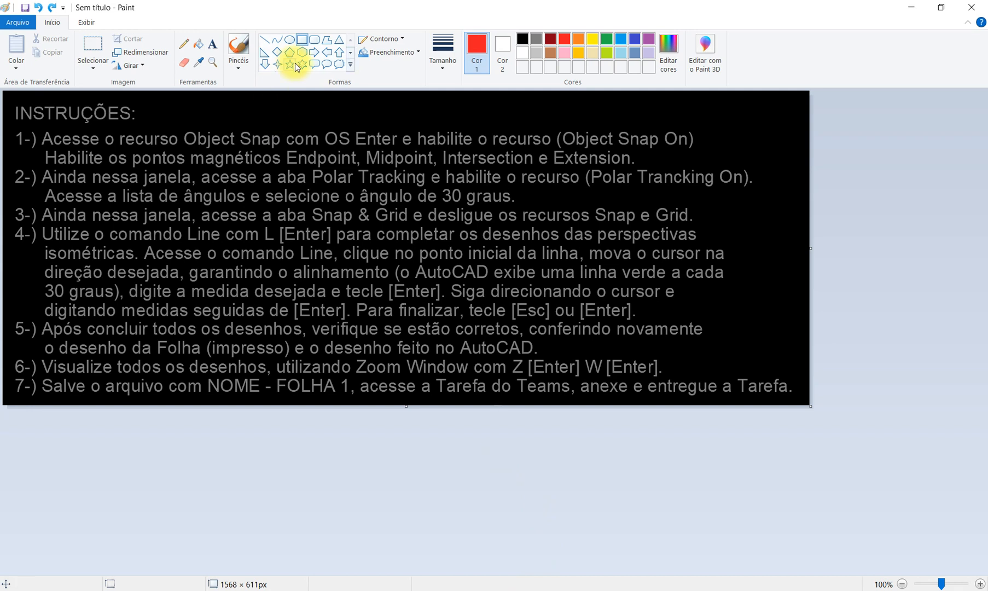
Frame instruction item 1, the Object Snap setup, with a red rectangle in Paint.
left_click_drag(7, 126, 703, 170)
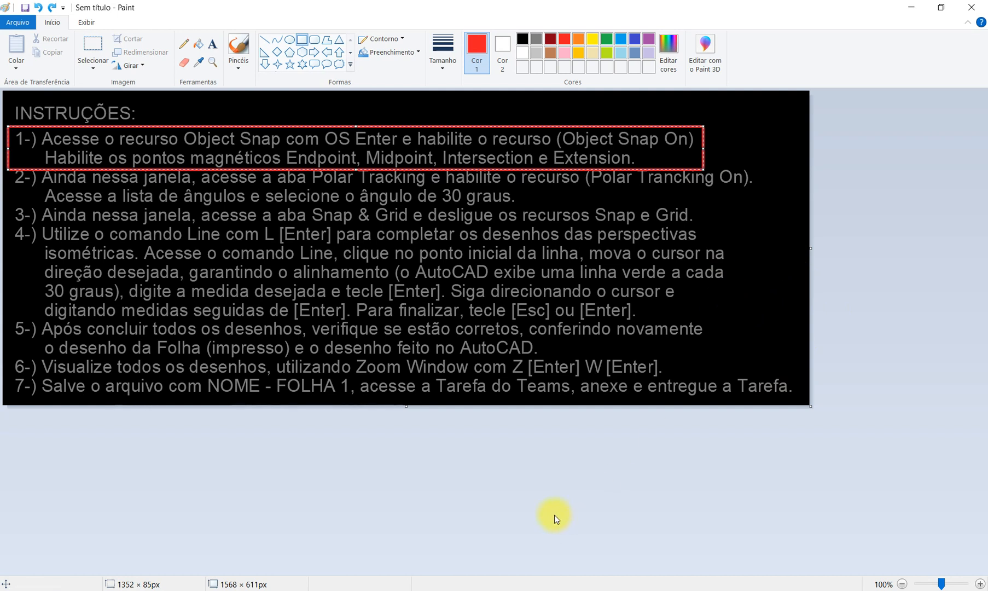
mouse_move(245, 589)
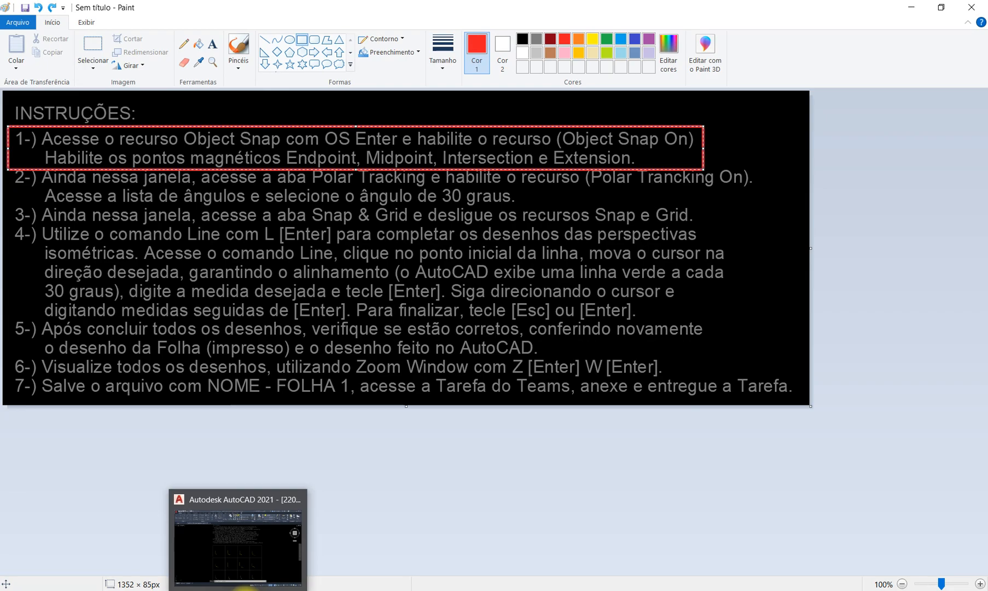
left_click(245, 588)
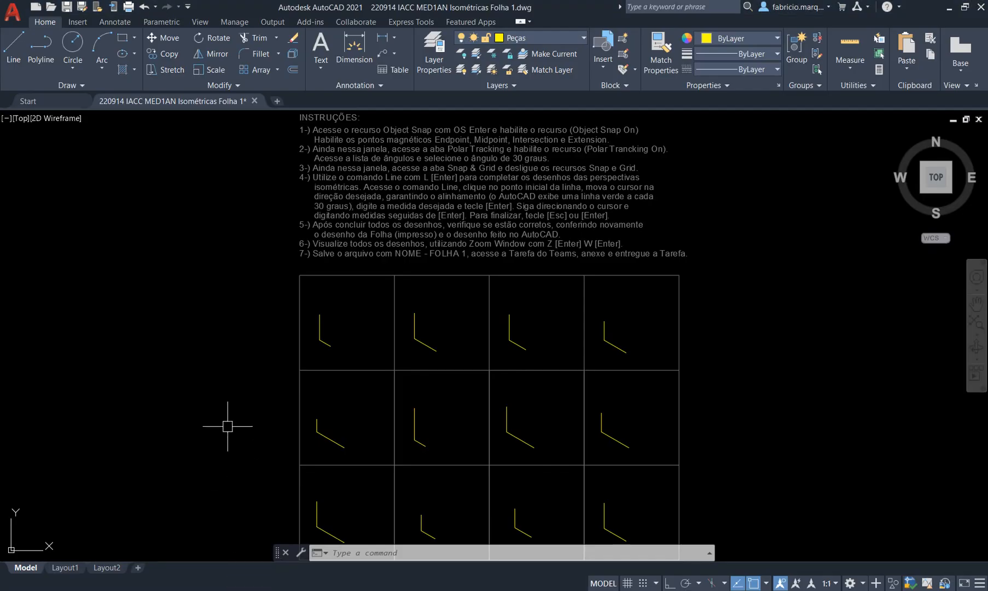
Using OS, clear all Object Snap modes in Drafting Settings while keeping Object Snap On enabled.
type("OS")
key("Return")
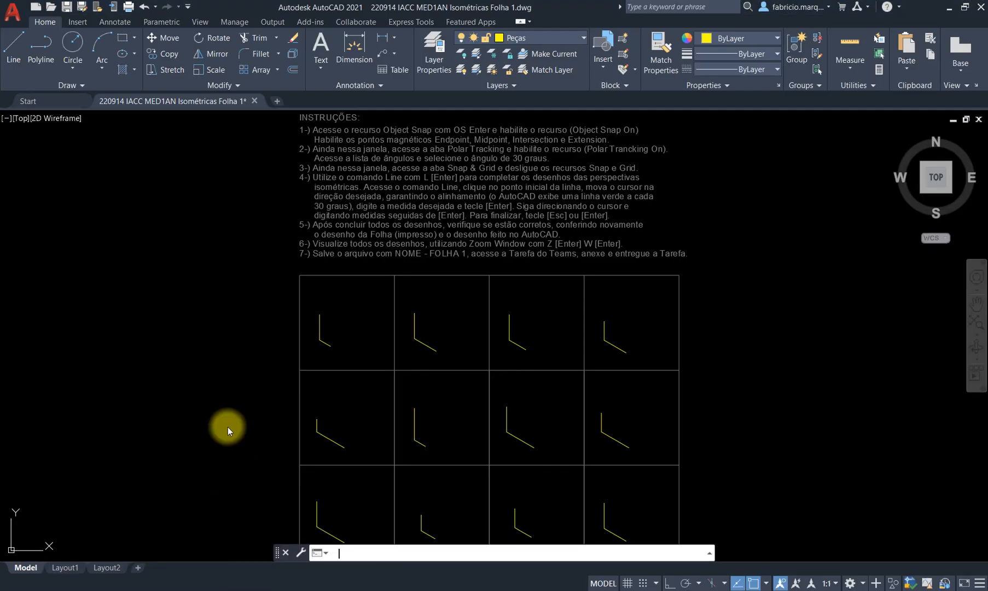
left_click(464, 180)
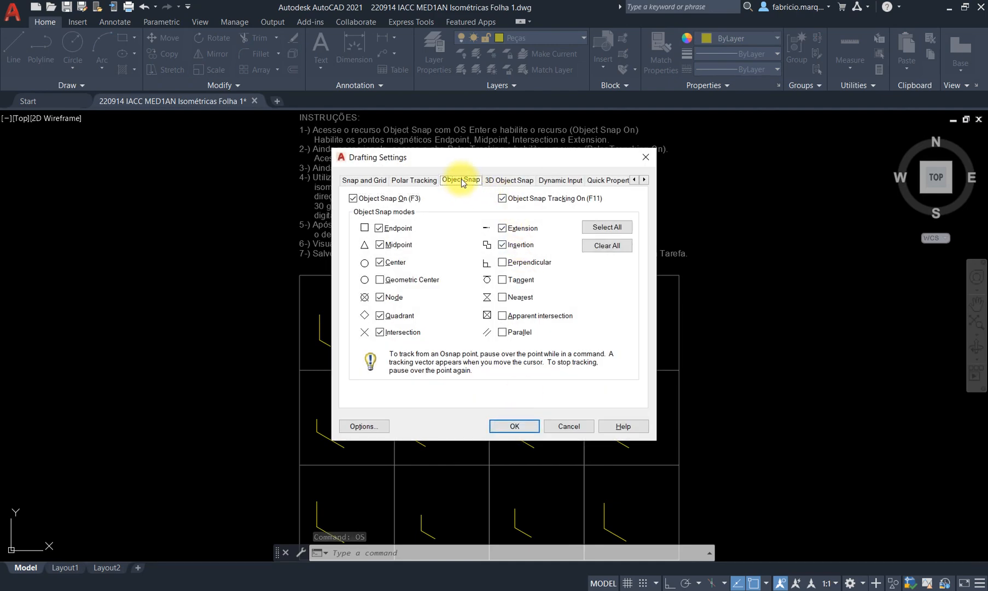
left_click(624, 244)
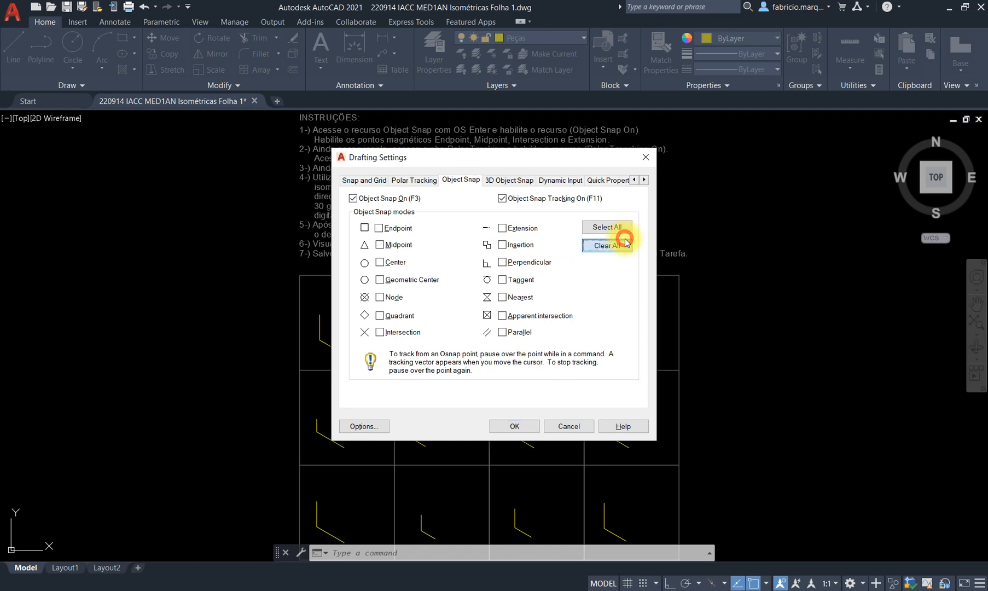
left_click(354, 198)
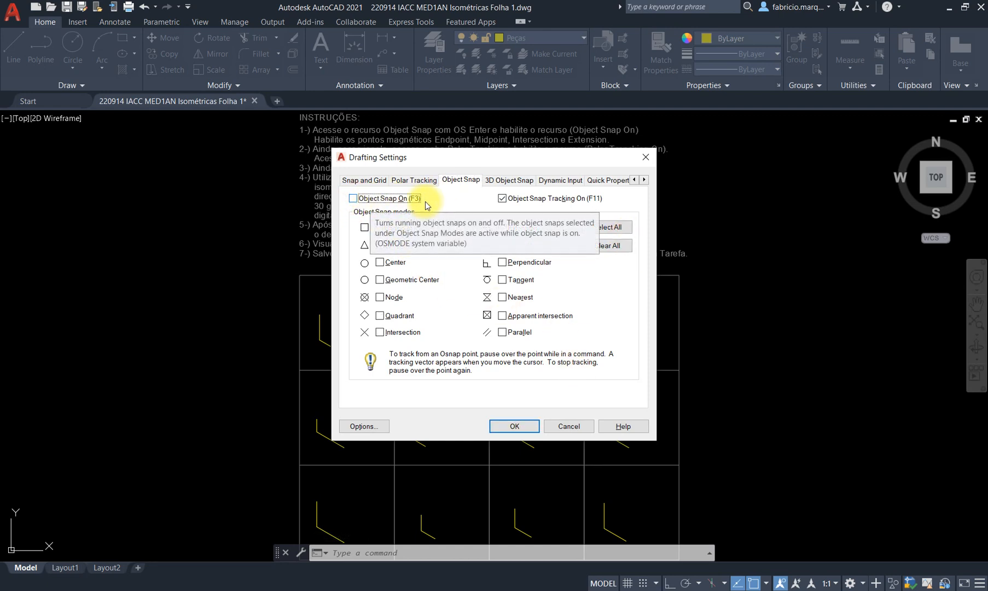
left_click(353, 198)
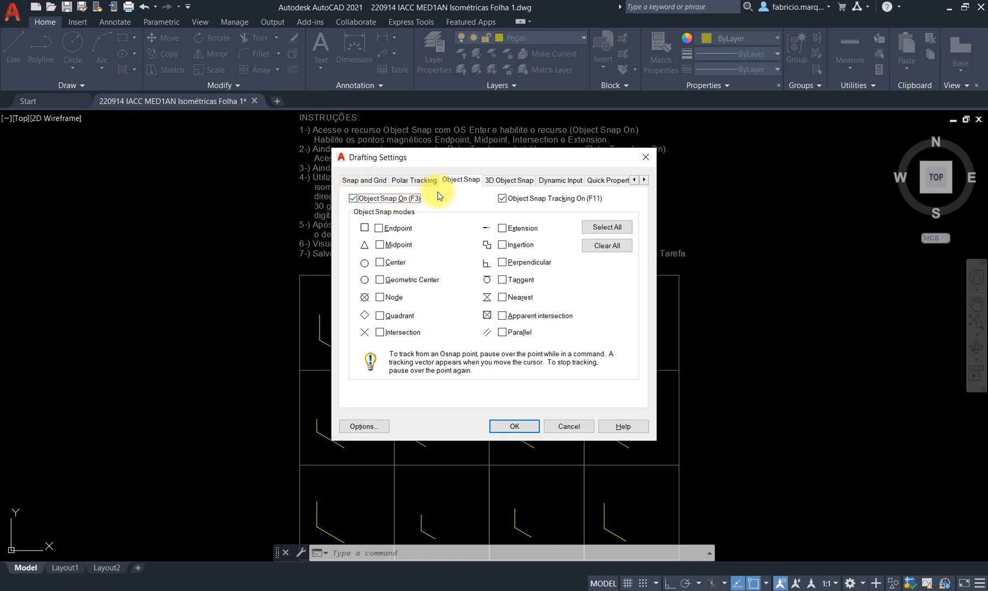
key("alt+Tab")
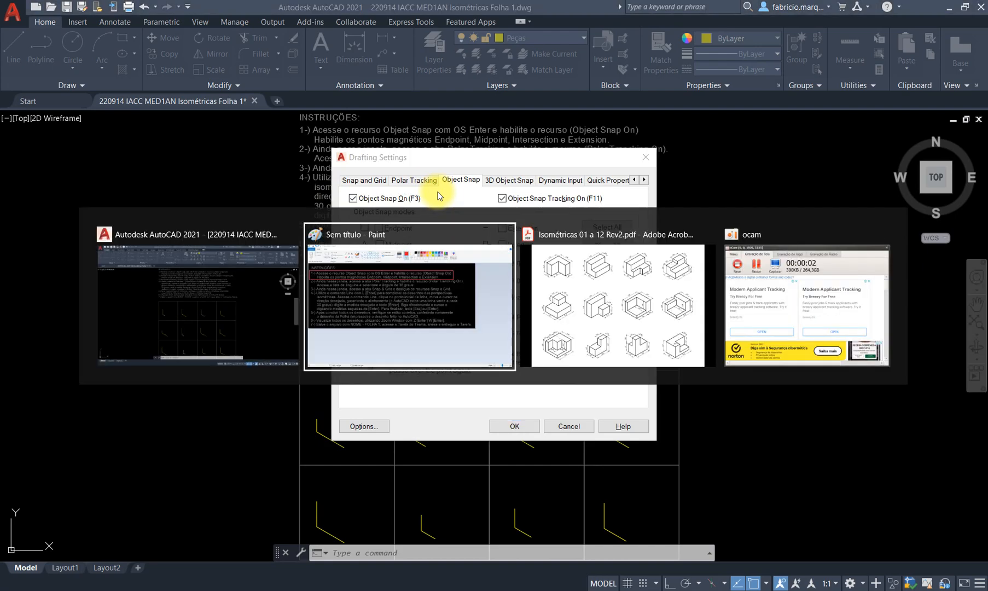
Box the snap names 'Endpoint, Midpoint, Intersection e Extension' in red in Paint.
left_click(347, 198)
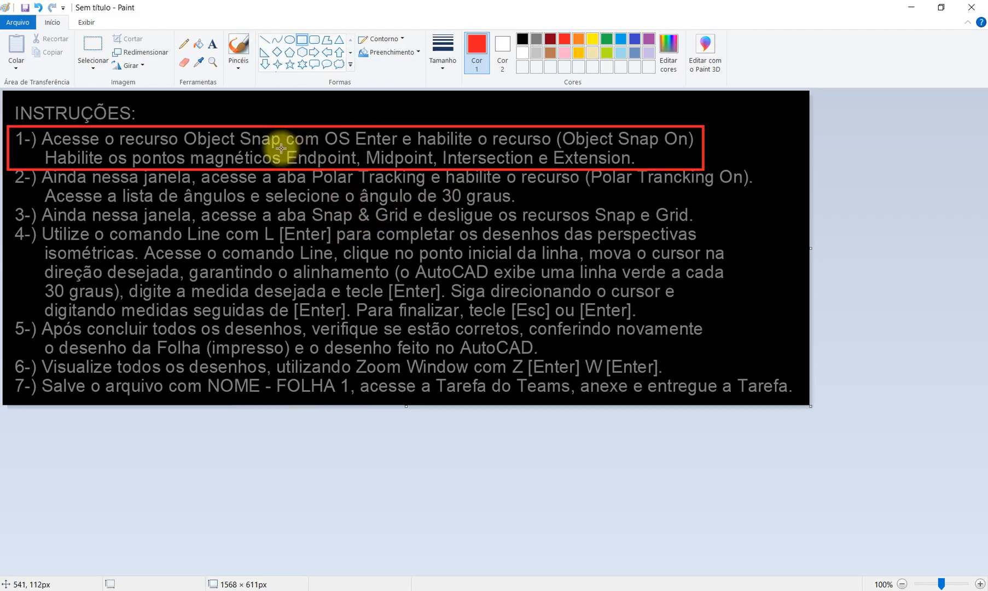
mouse_move(281, 147)
left_mouse_down()
mouse_move(361, 174)
mouse_move(639, 167)
left_mouse_up()
key("alt+Tab")
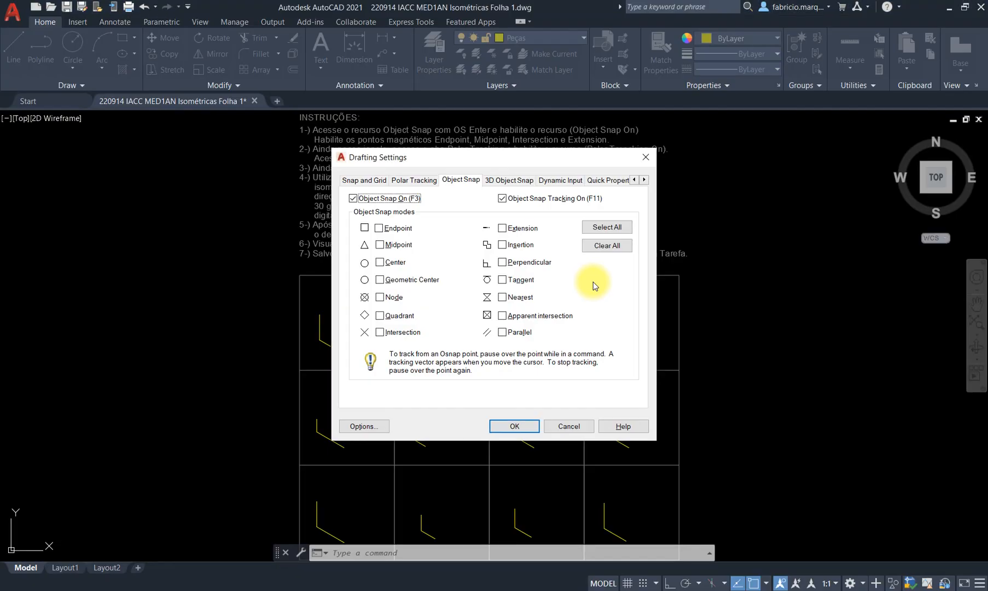
Enable the Endpoint, Midpoint, Intersection and Extension object snap modes.
left_click(379, 228)
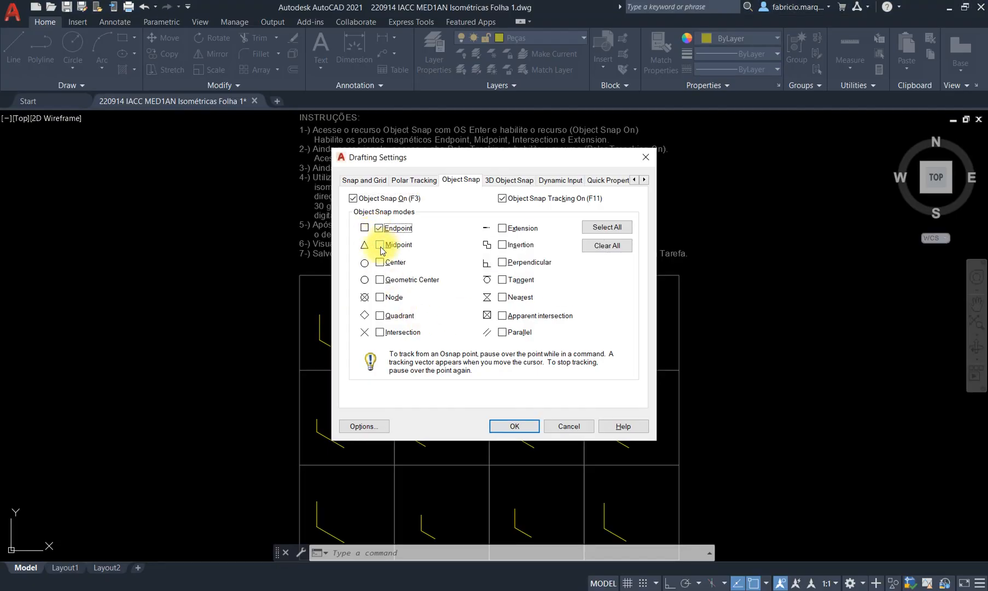
left_click(380, 246)
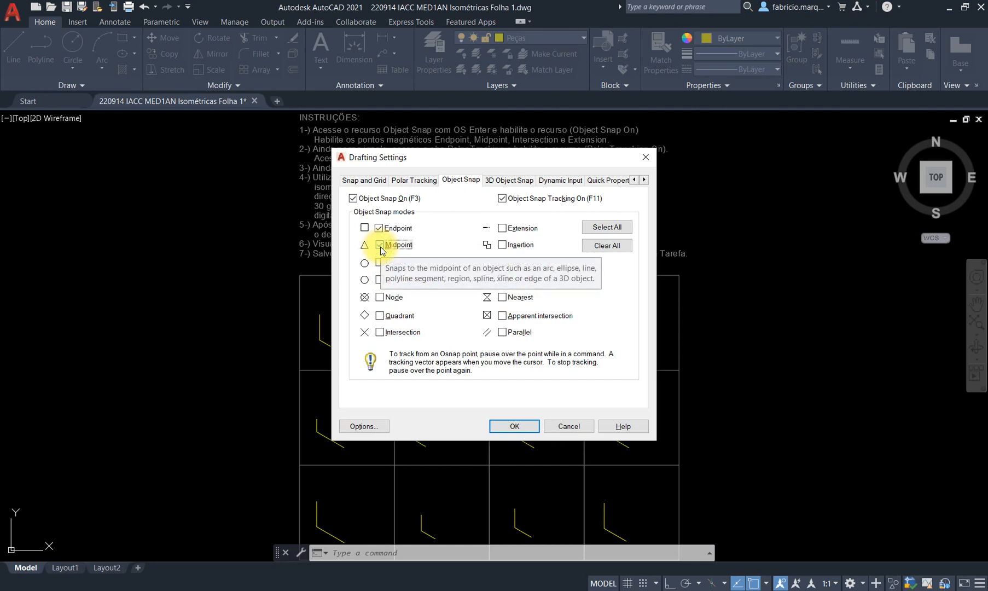
left_click(379, 333)
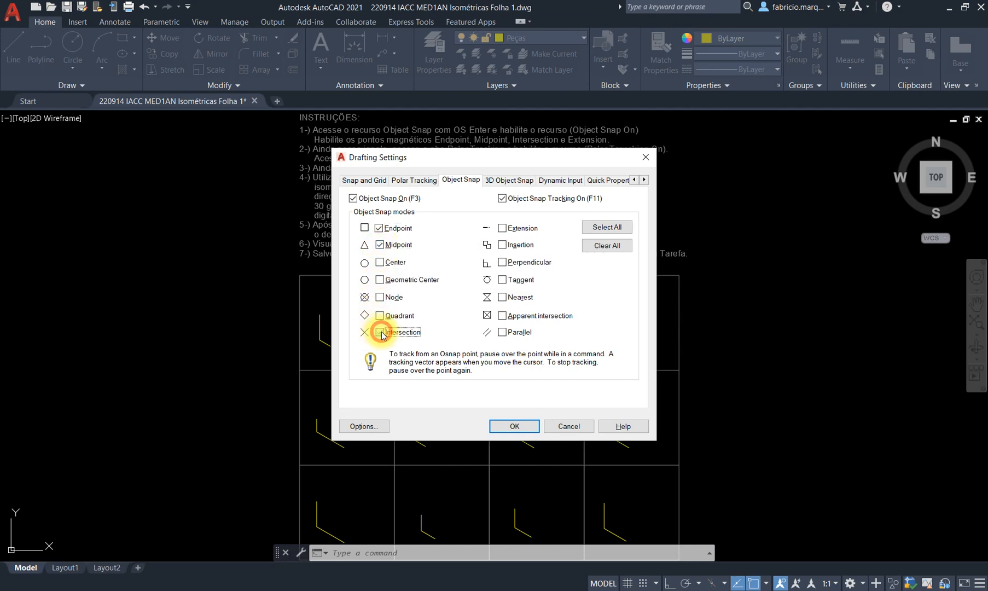
left_click(502, 229)
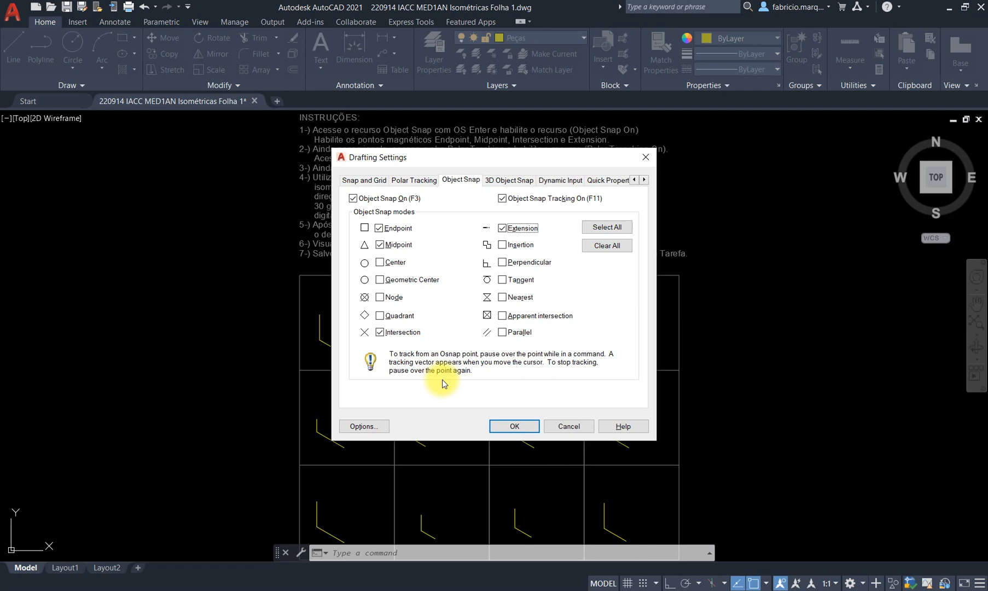
key("alt+Tab")
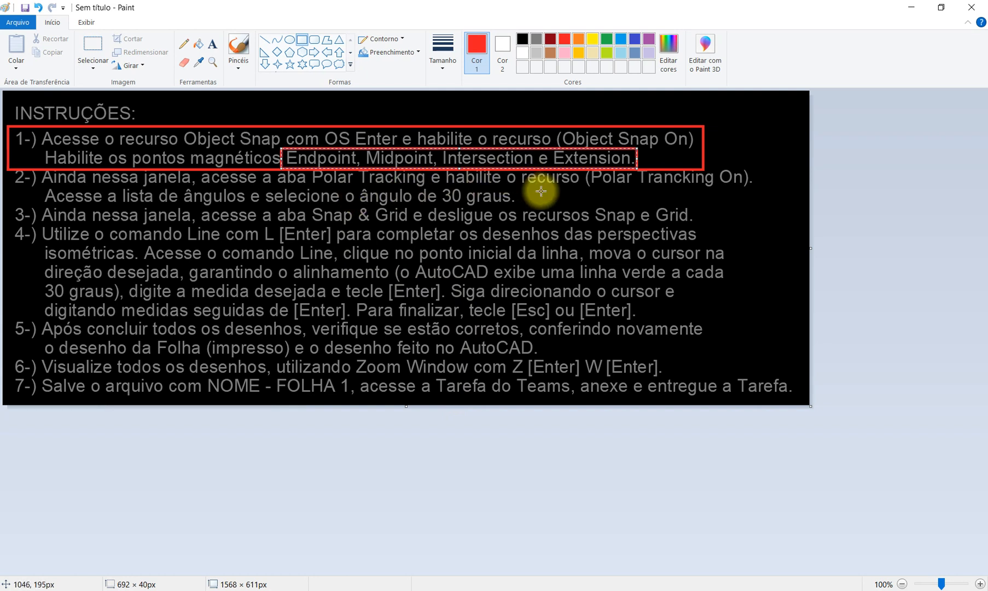
Frame instruction item 2 in red in Paint and confirm AutoCAD's snap settings with OK.
left_click(540, 191)
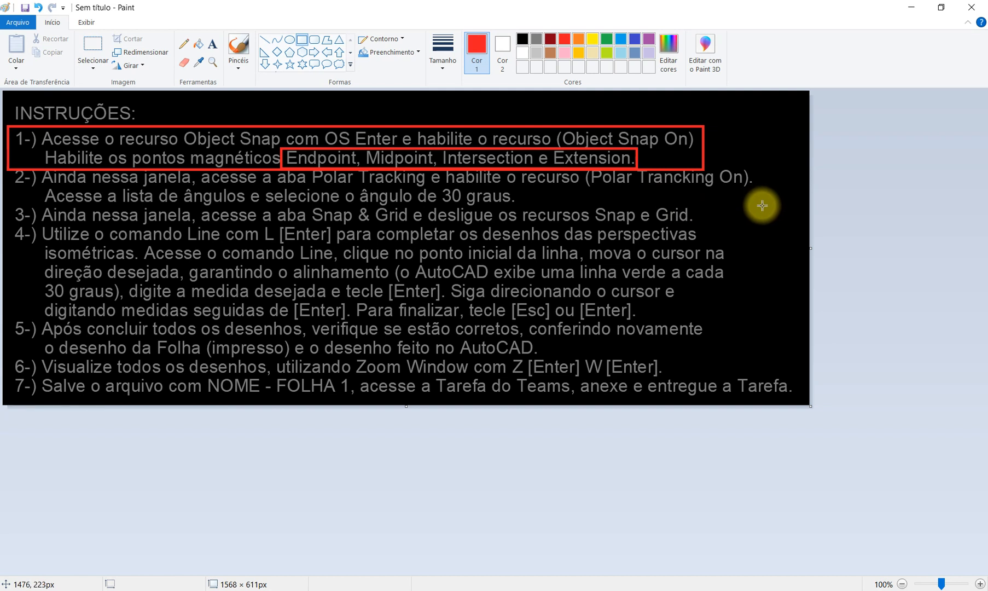
left_click_drag(762, 205, 9, 168)
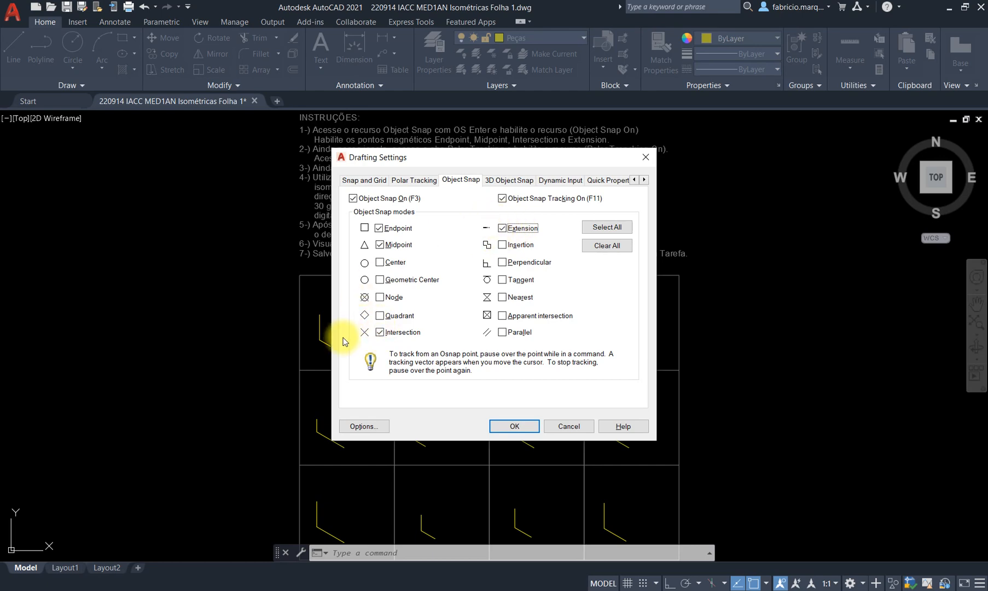
left_click(520, 428)
Start the Line command and bring up the isometric pieces PDF.
type("l")
key("Return")
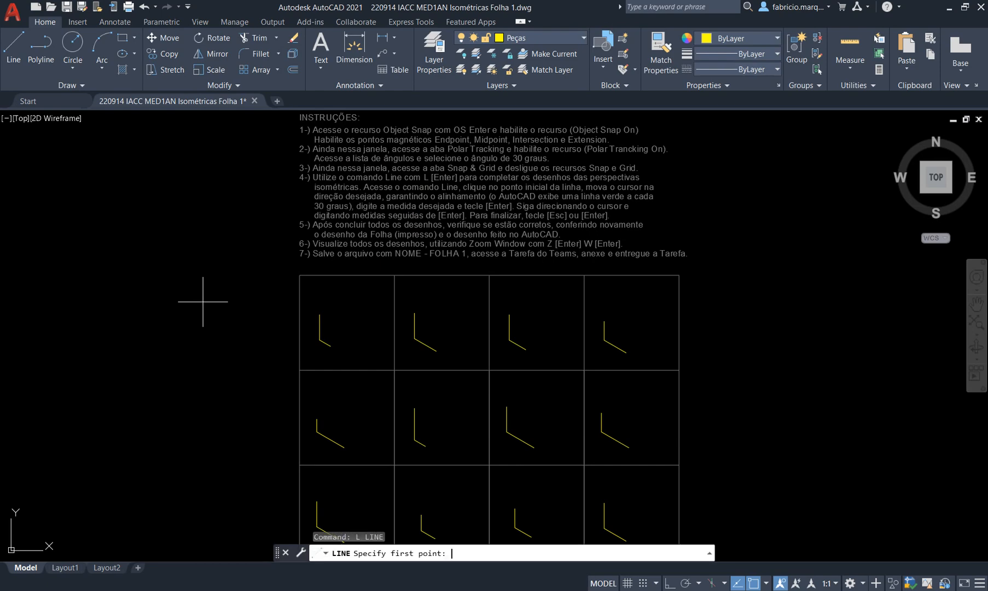
left_click(561, 590)
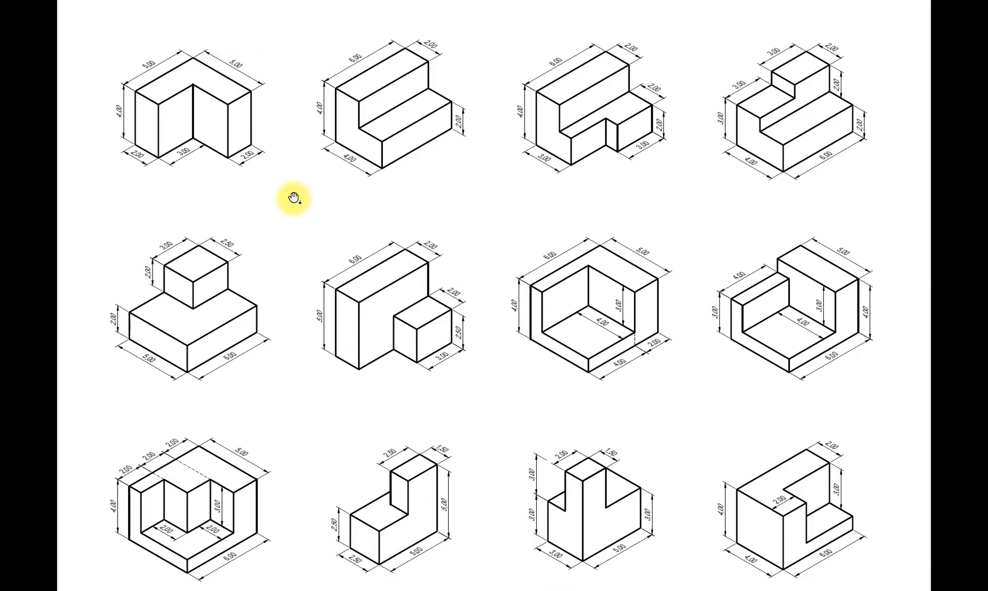
Zoom and pan the PDF to study the first L-shaped piece's dimensions.
scroll(293, 198, "up", 5, "ctrl")
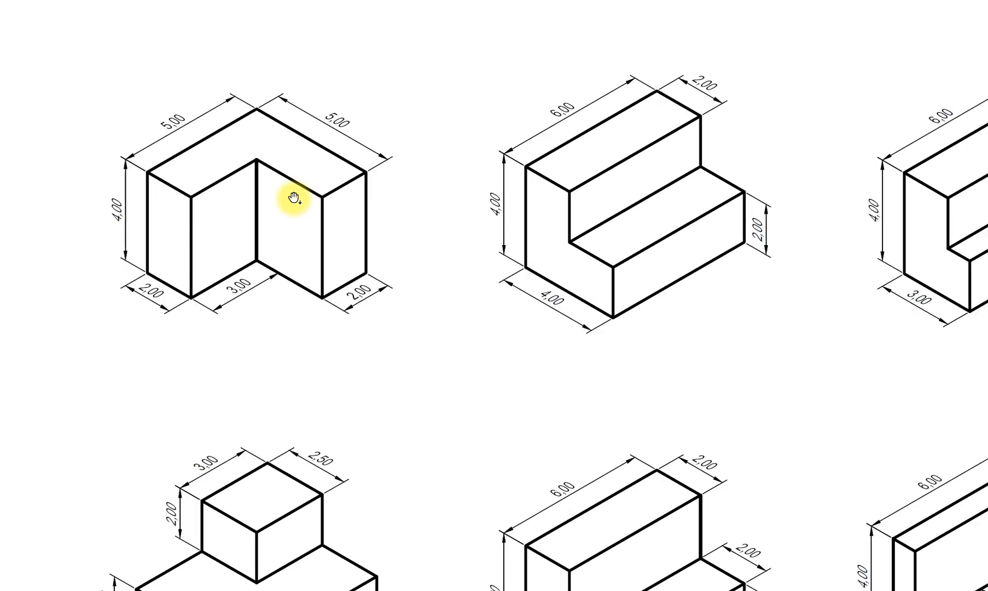
scroll(294, 198, "up", 2, "ctrl")
left_click_drag(324, 233, 466, 207)
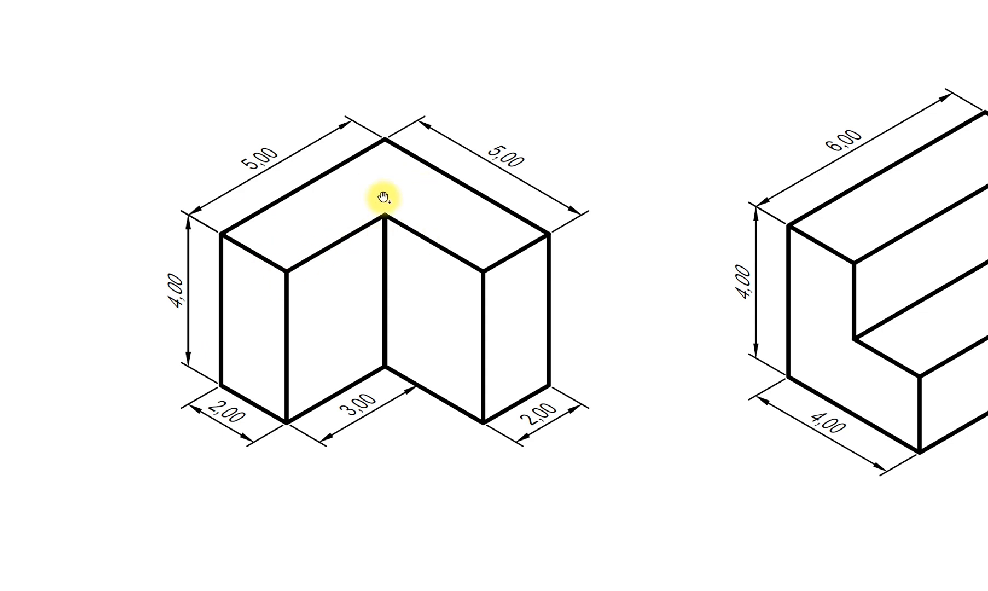
scroll(356, 241, "down", 2, "ctrl")
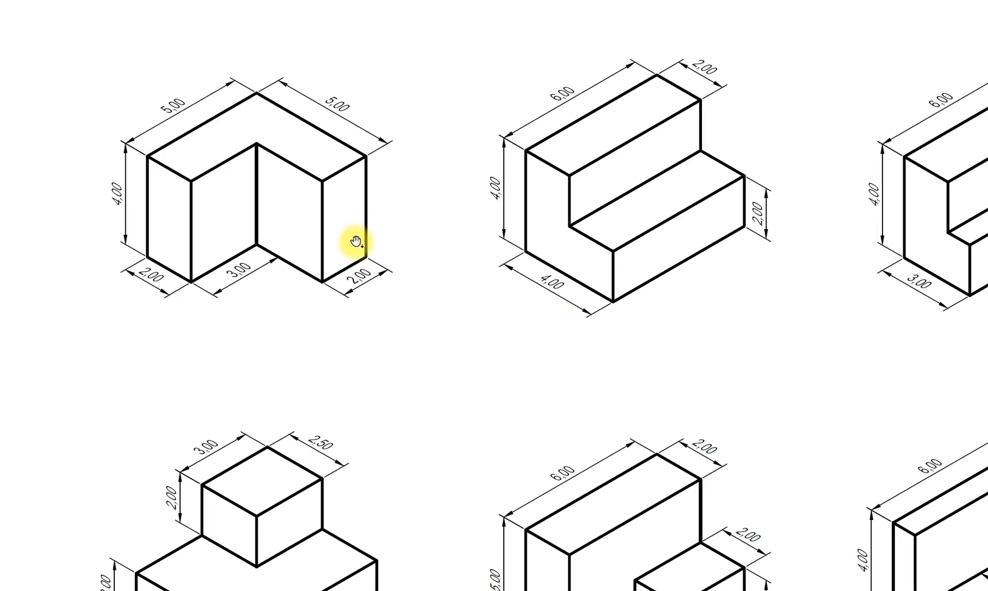
key("alt+Tab")
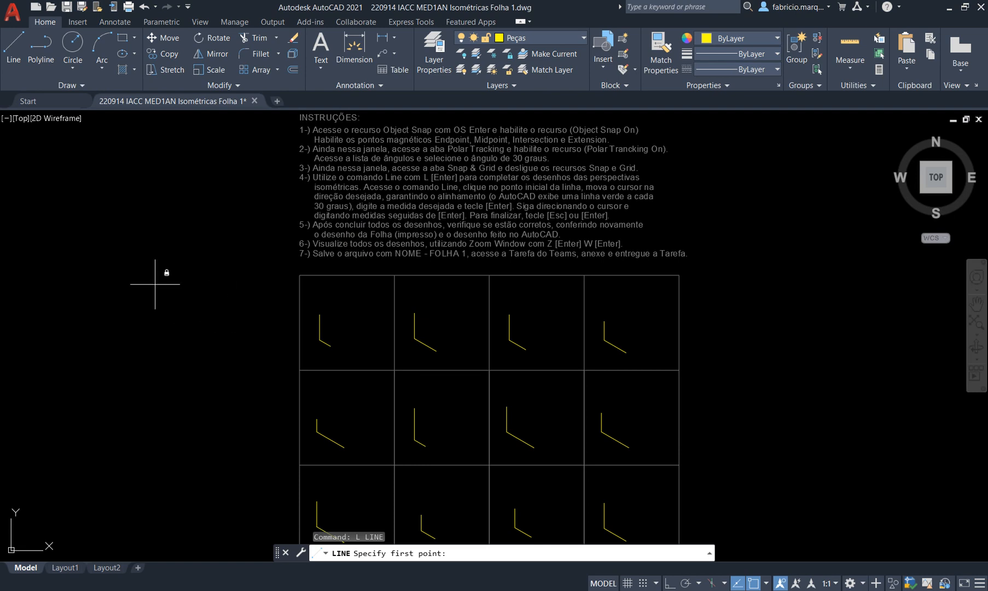
Draw a trial vertical line and a 30° edge rising right from its top.
type("l")
key("Return")
left_click(122, 366)
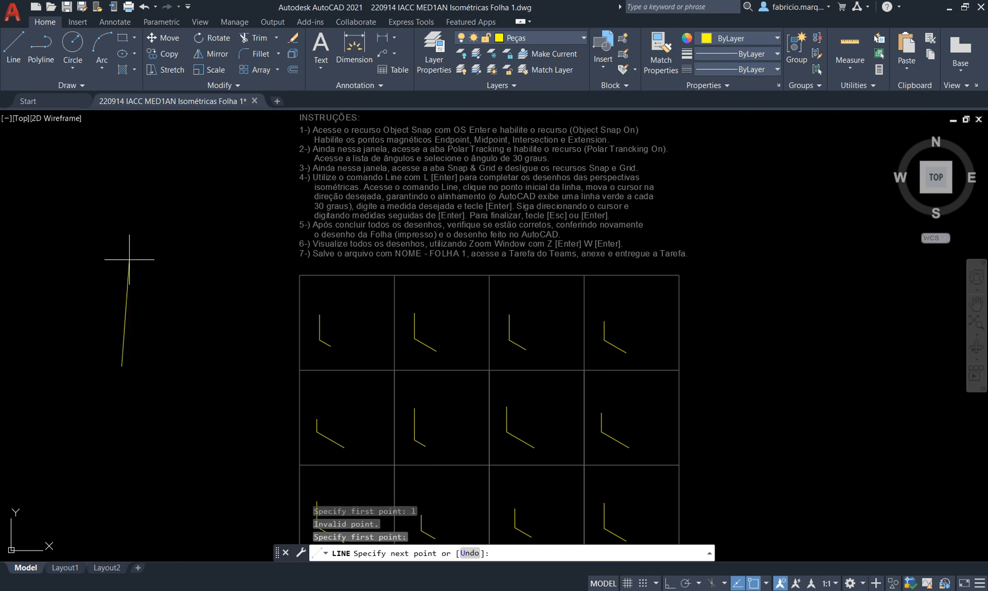
left_click(122, 257)
key("Return")
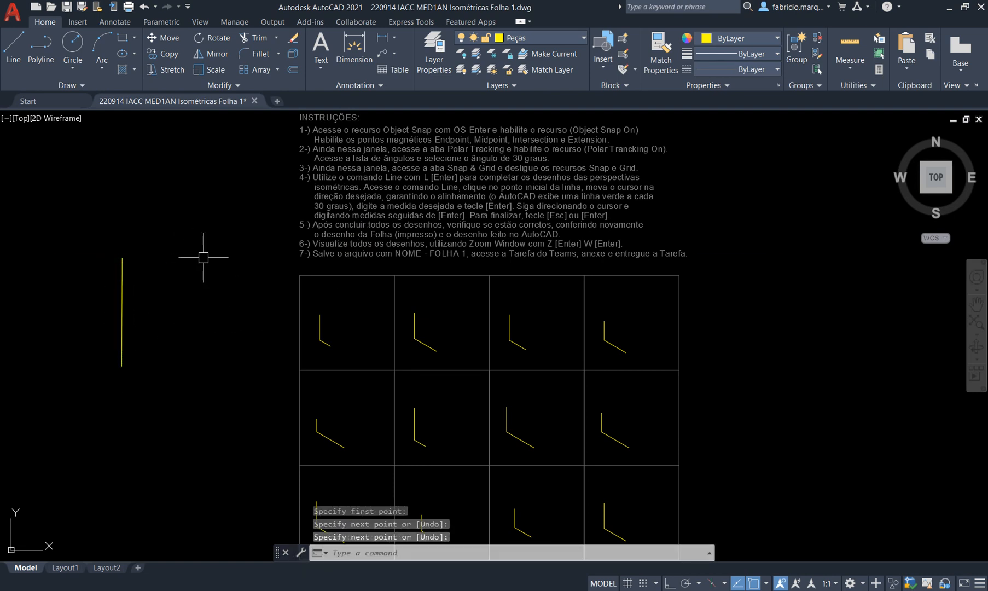
type("L")
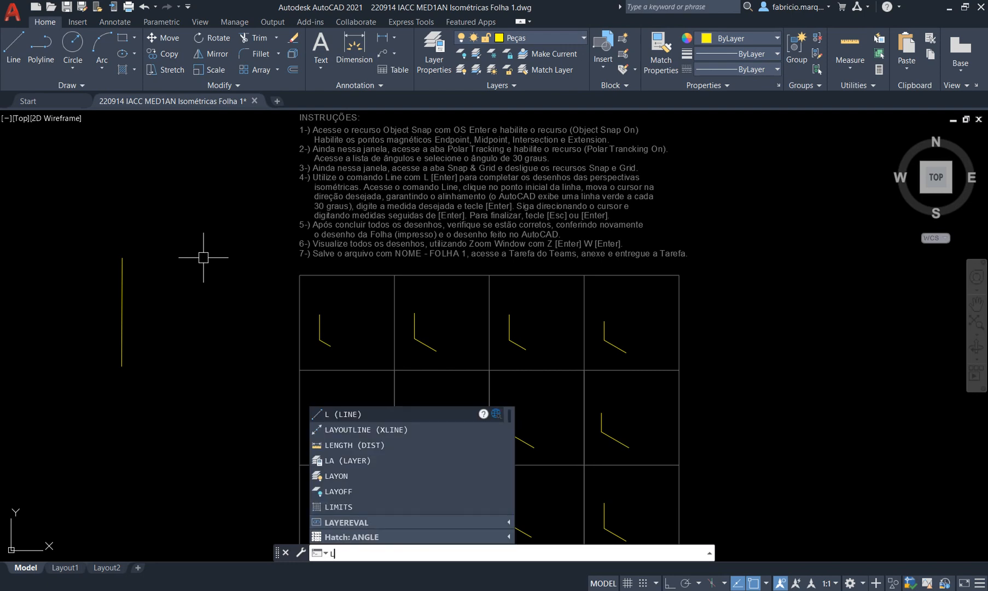
key("Return")
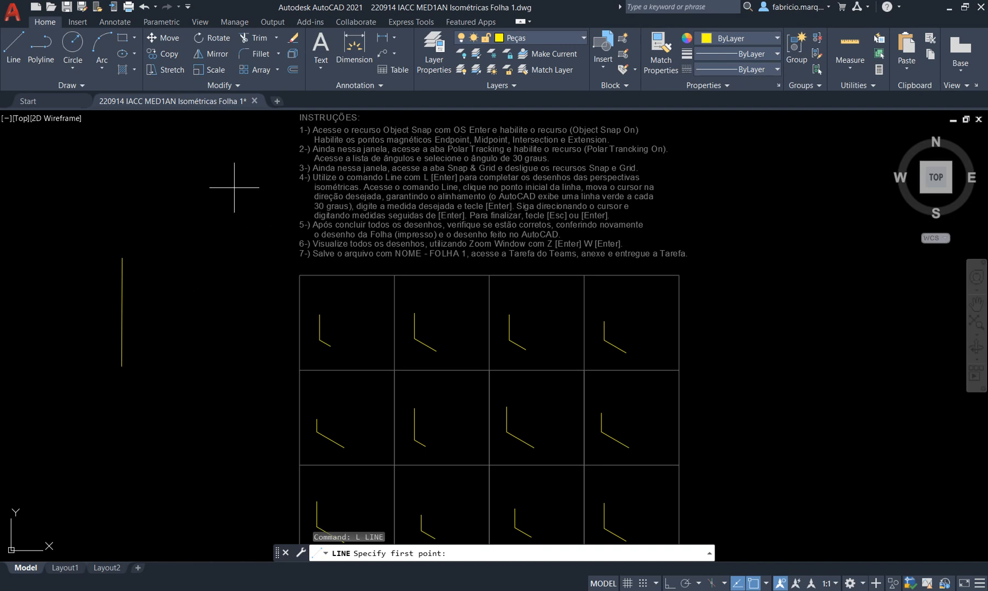
left_click(122, 257)
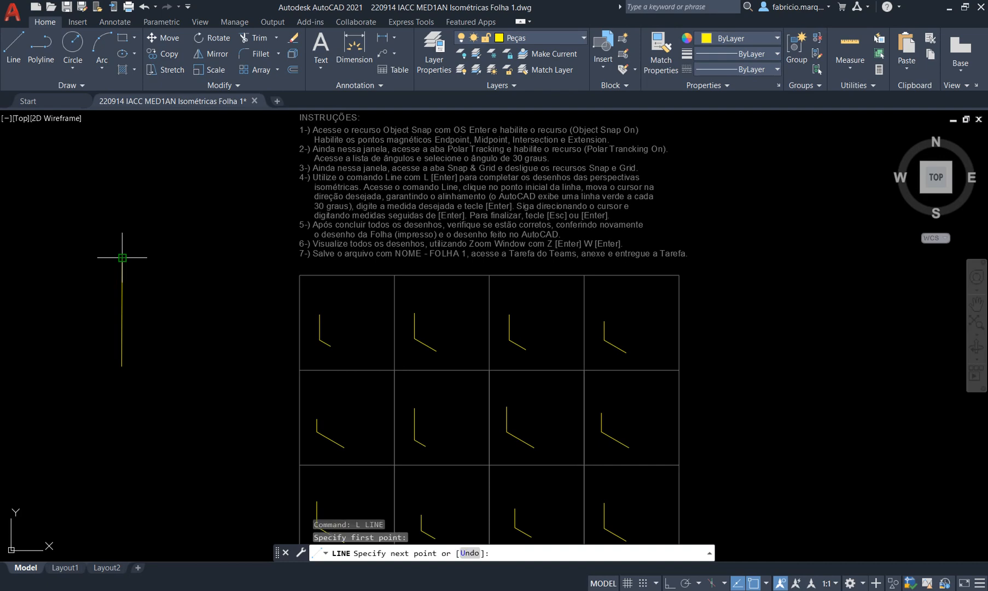
left_click(242, 185)
key("Return")
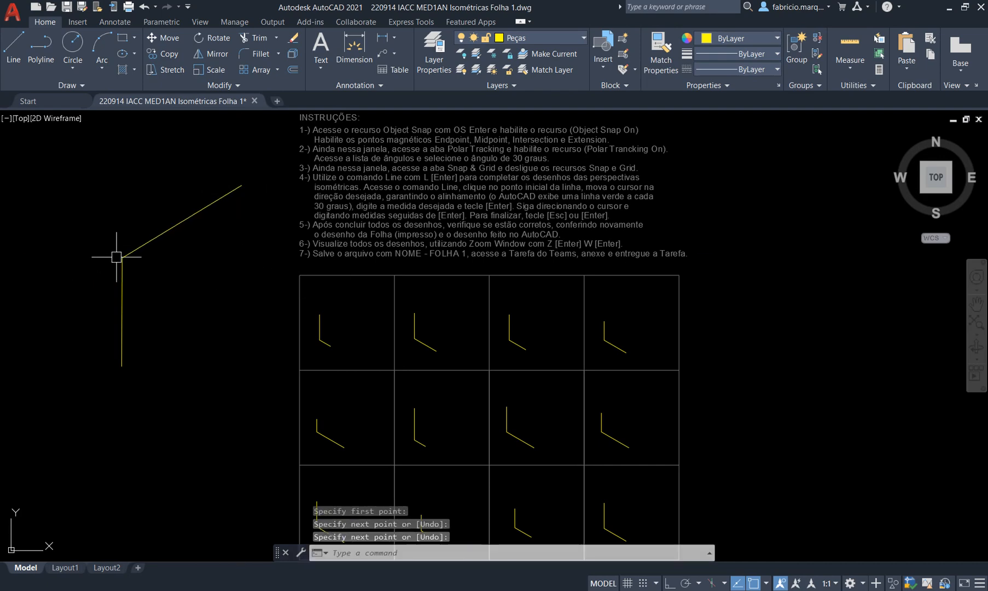
Window-select and delete both trial lines, remembering the delete choice for future.
scroll(134, 238, "up", 4)
scroll(135, 238, "down", 4)
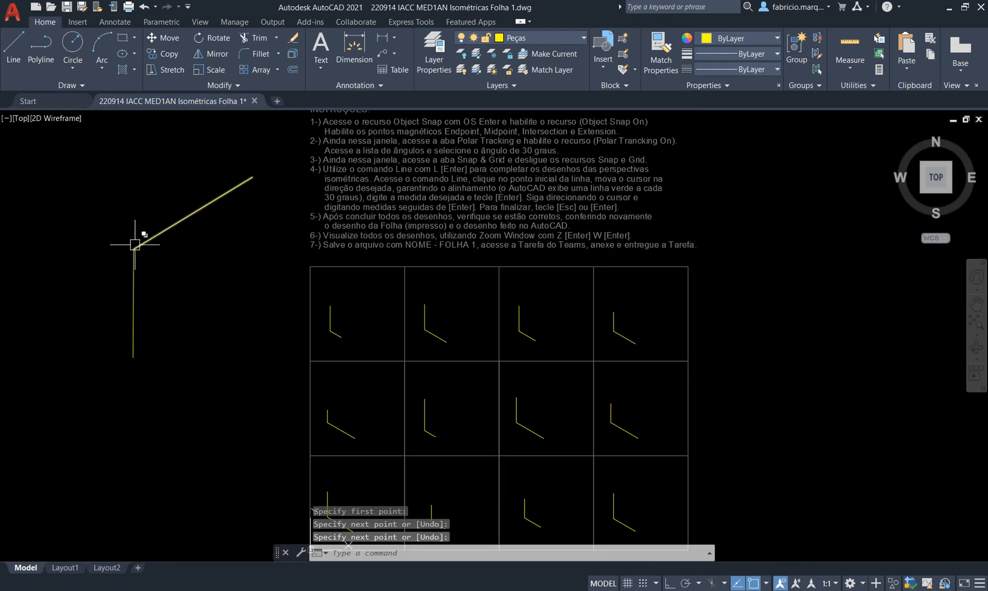
left_click(150, 267)
left_click(92, 225)
key("Delete")
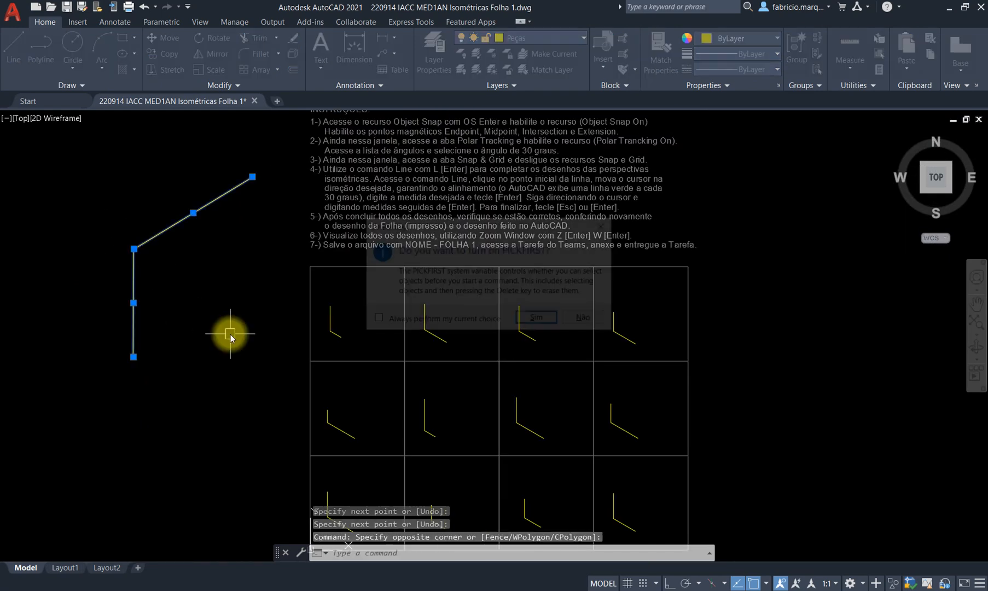
left_click(374, 320)
left_click(524, 322)
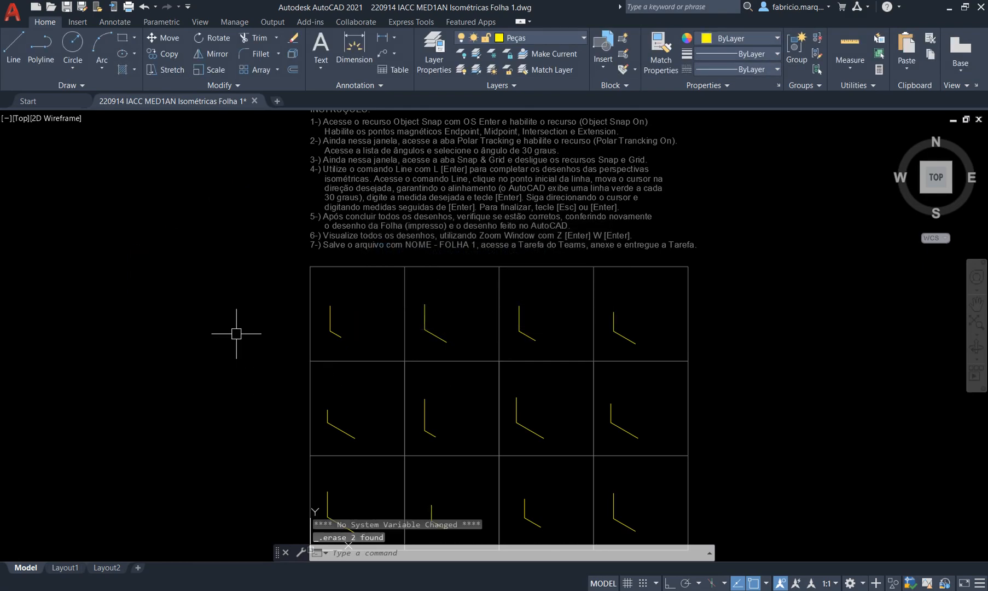
key("alt+Tab")
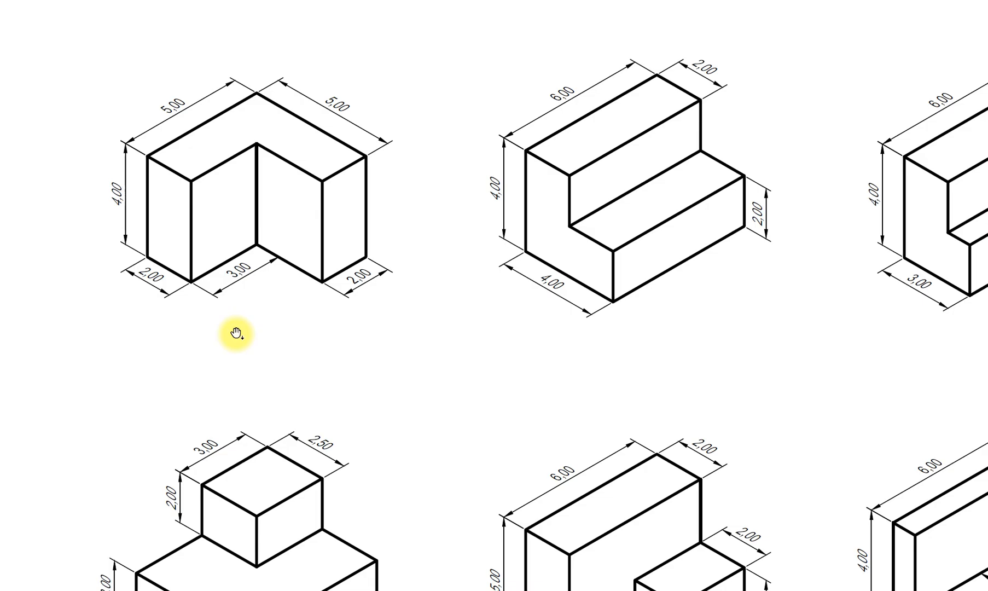
key("alt+Tab")
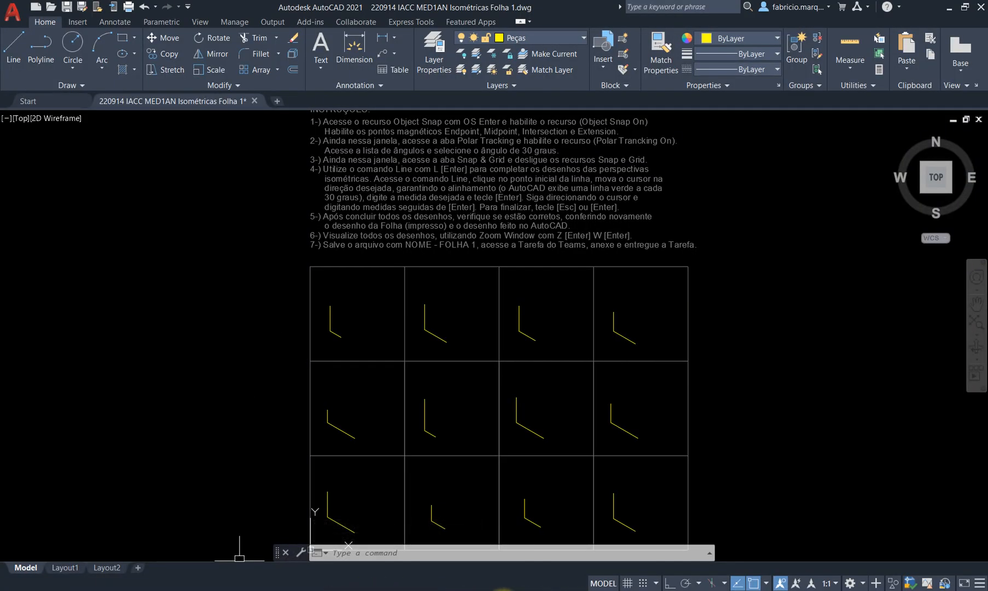
left_click(525, 590)
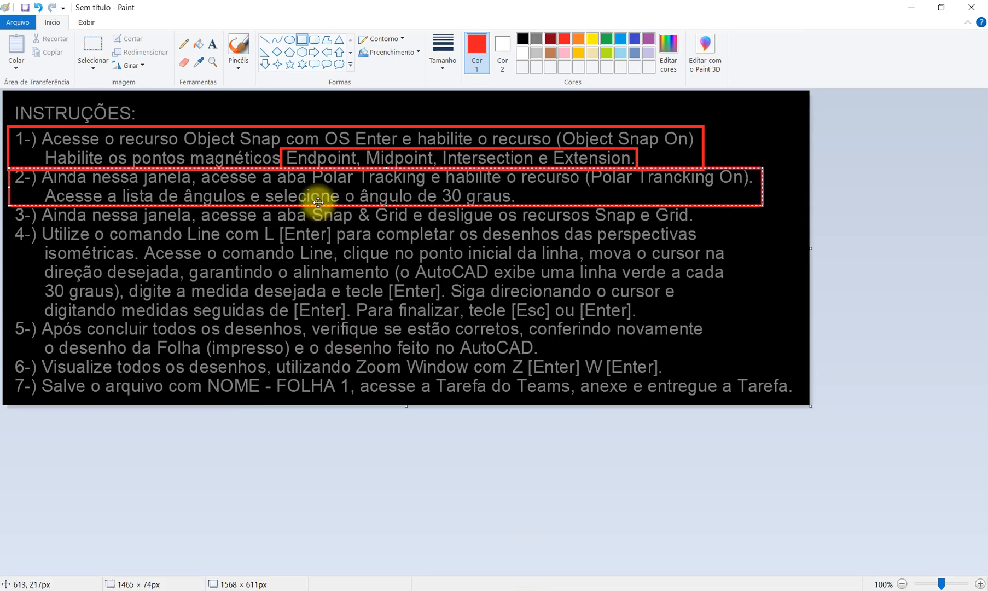
Recolour the rectangle around instruction item 2 (Polar Tracking) yellow.
left_click(591, 39)
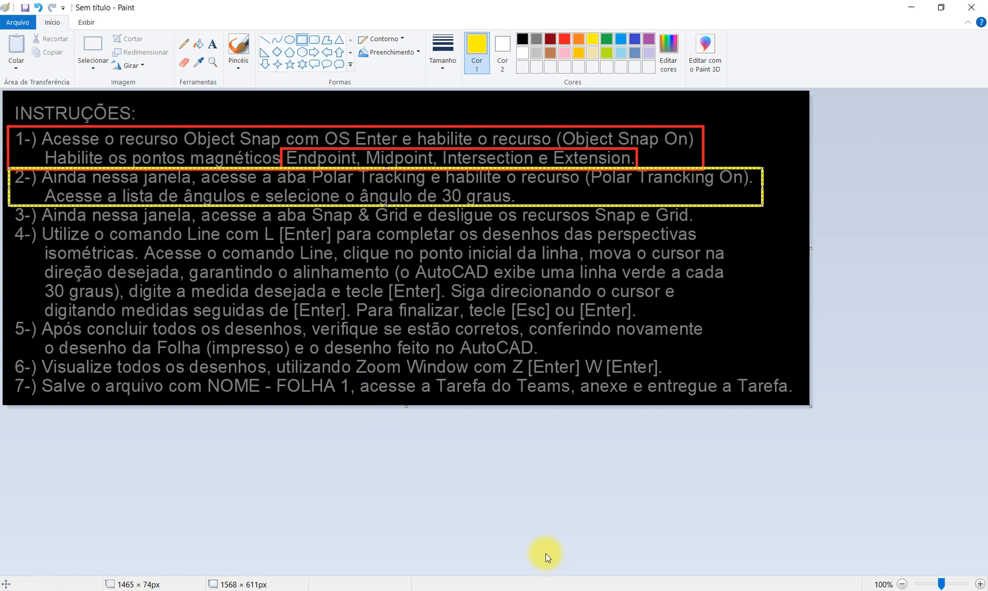
left_click(553, 589)
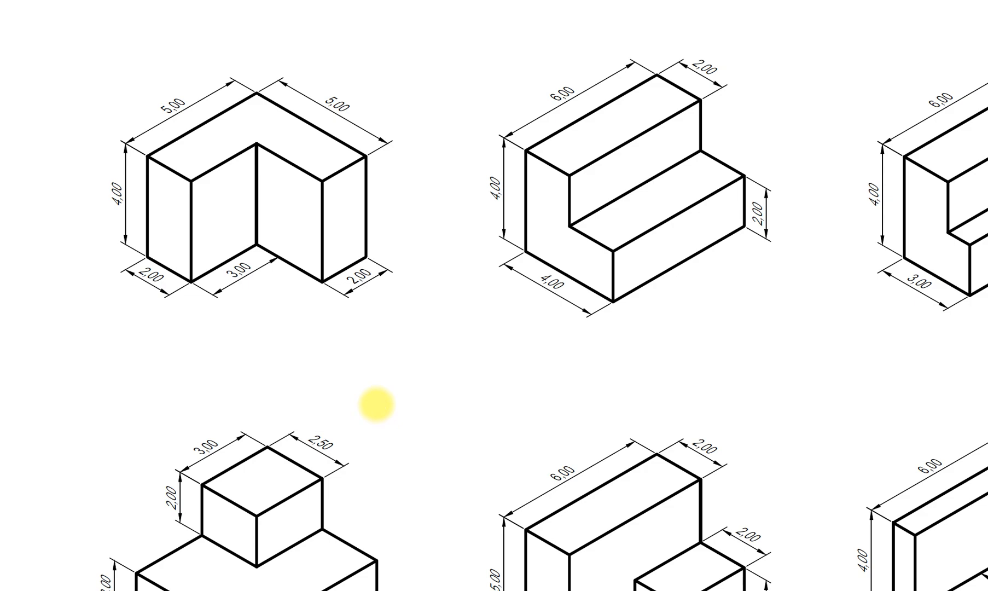
key("alt+Tab")
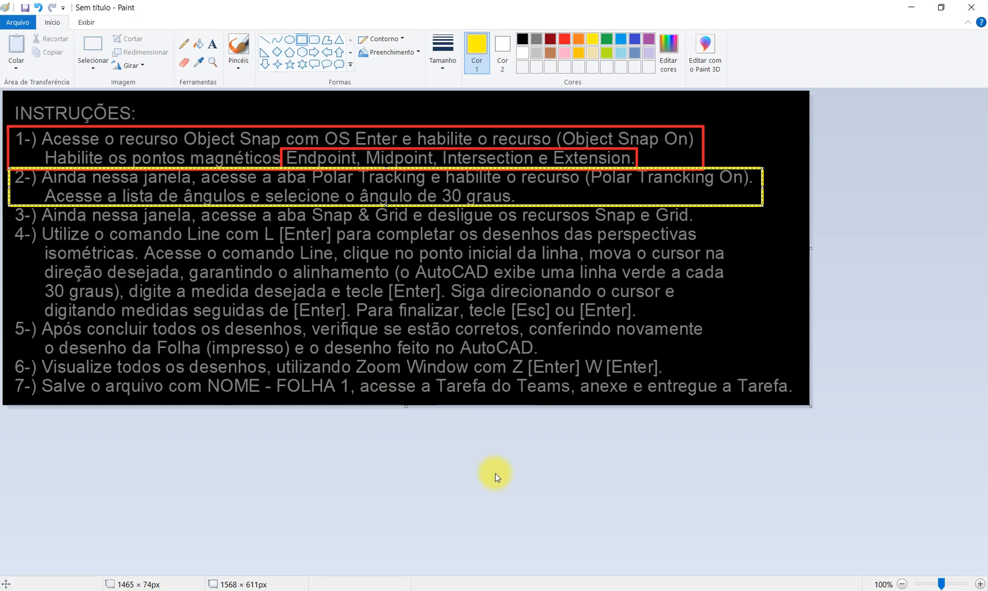
key("alt+Tab")
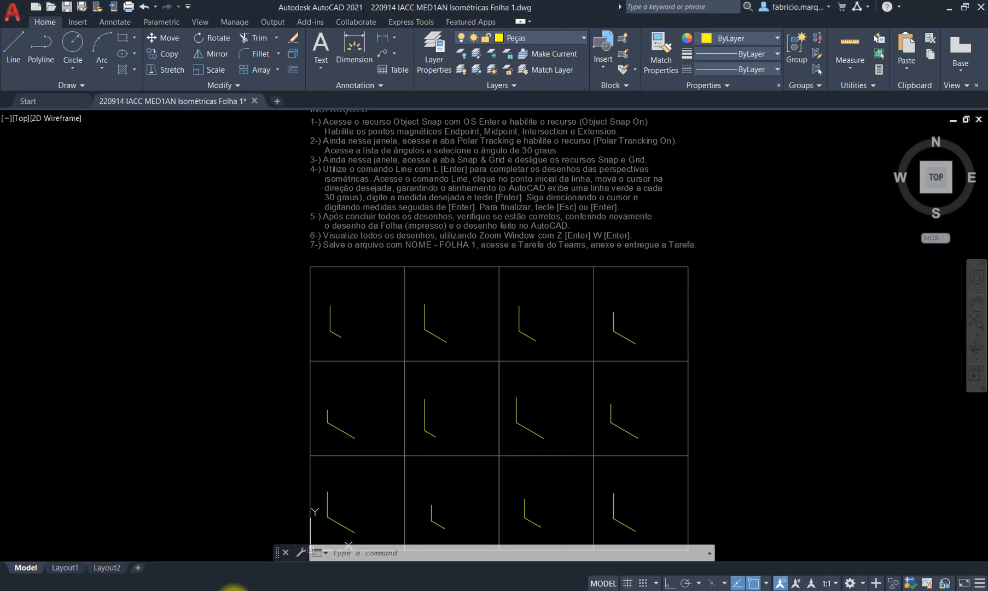
Open Drafting Settings with OS and turn Polar Tracking on.
type("os")
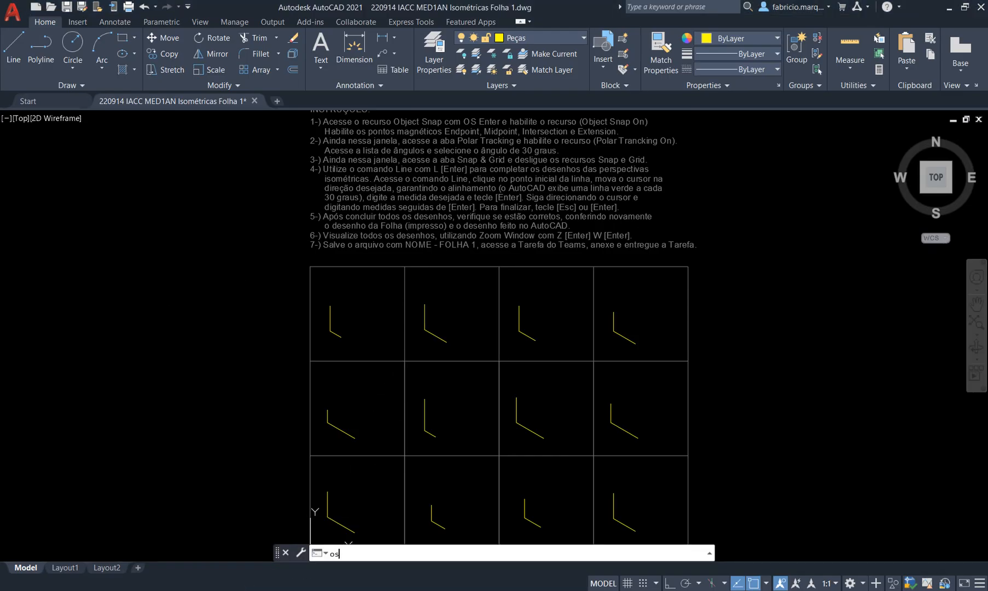
key("Return")
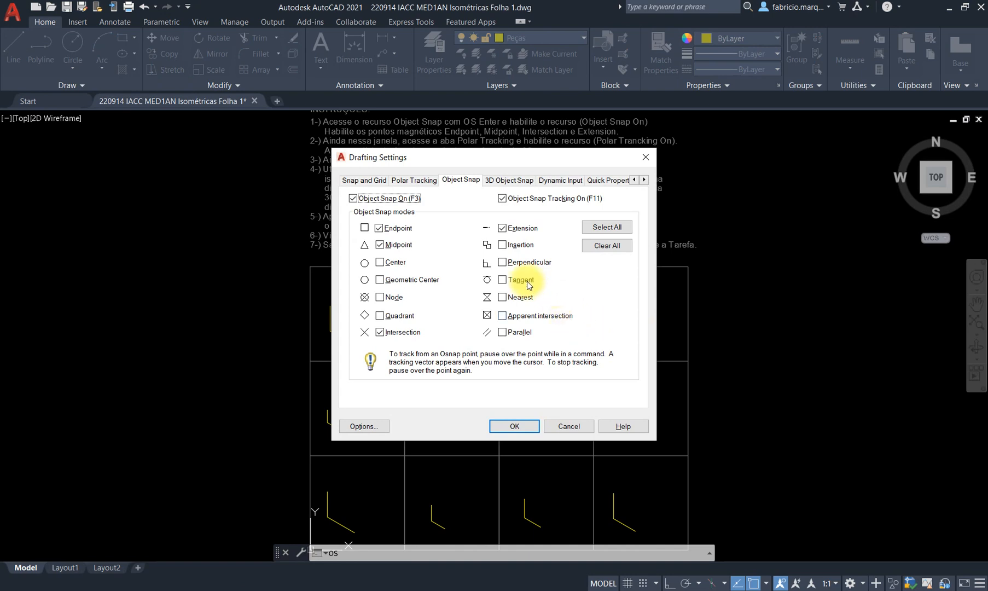
left_click(412, 181)
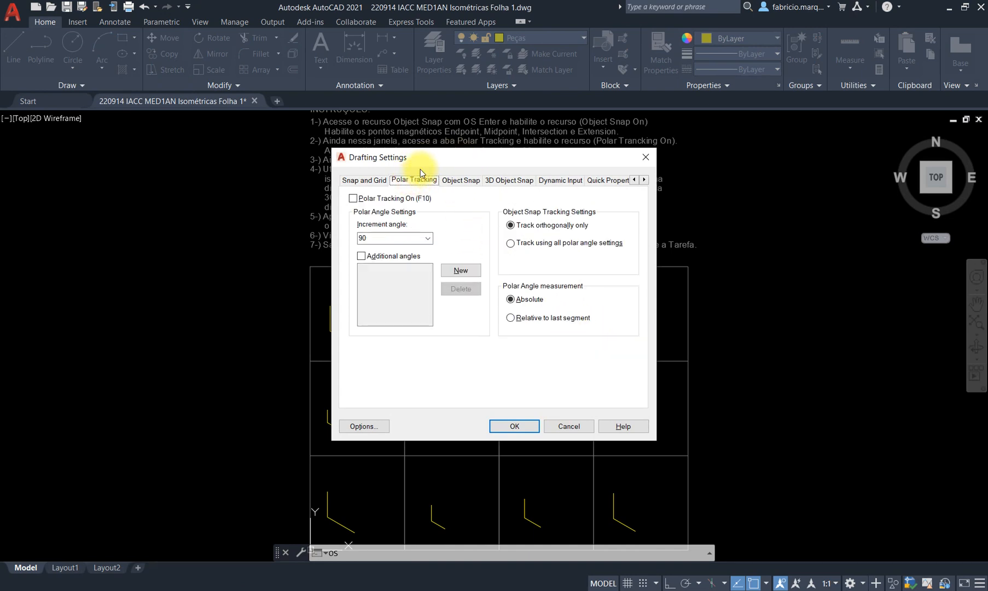
left_click(453, 182)
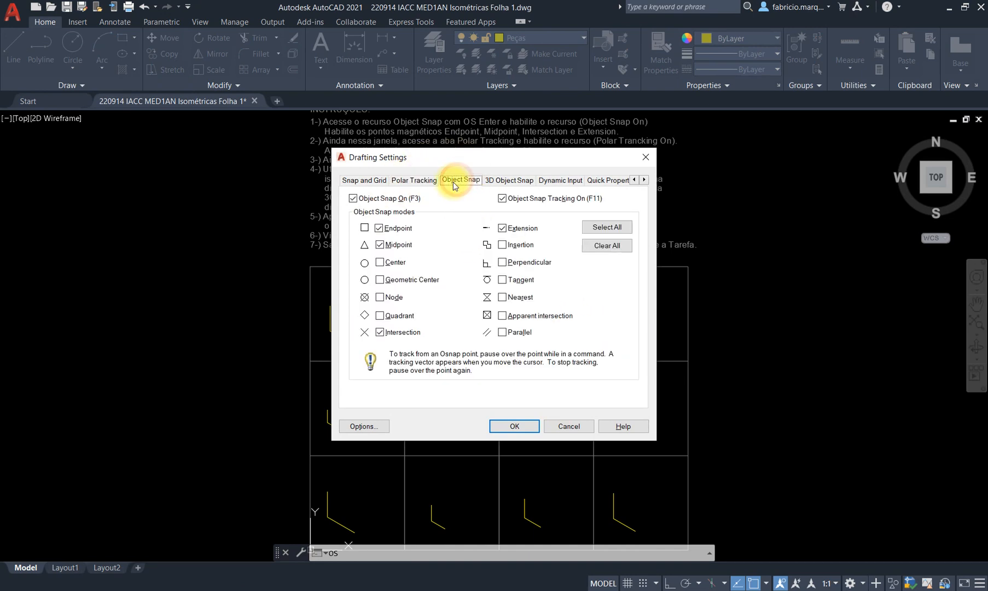
left_click(414, 180)
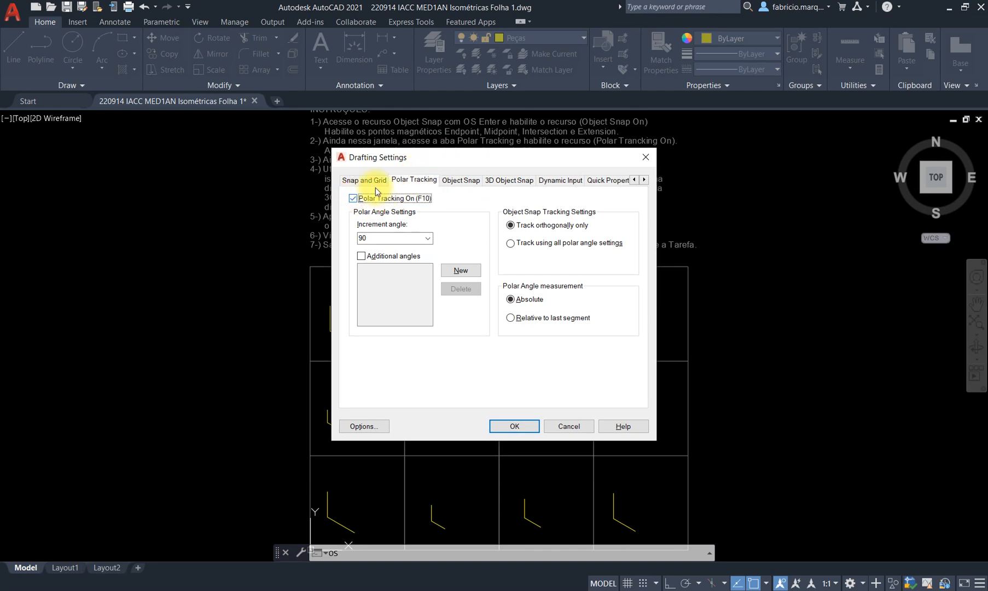
left_click(353, 198)
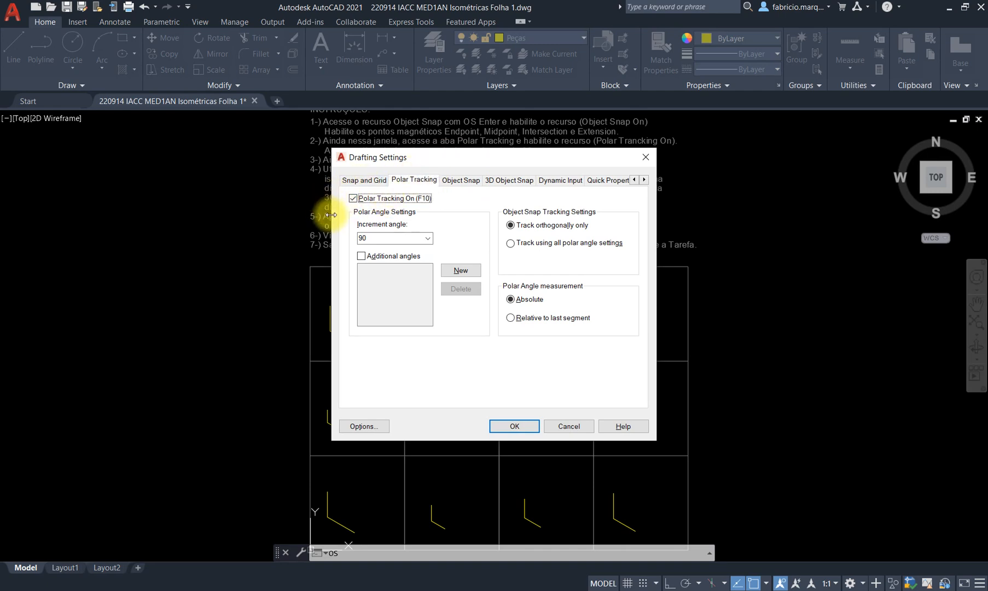
Set the polar increment angle to 30°, apply the settings and start a line.
left_click(429, 237)
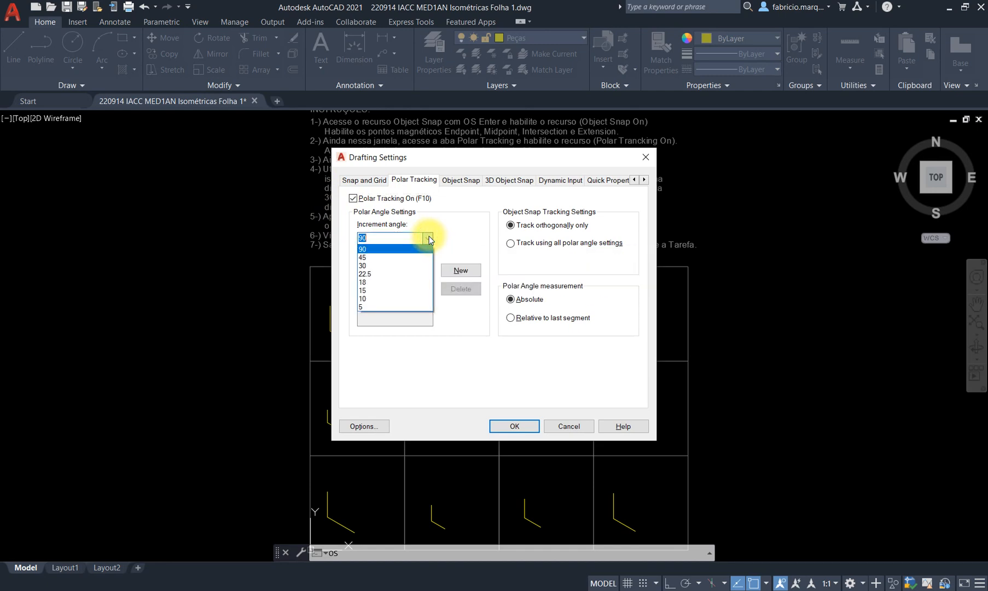
left_click(398, 266)
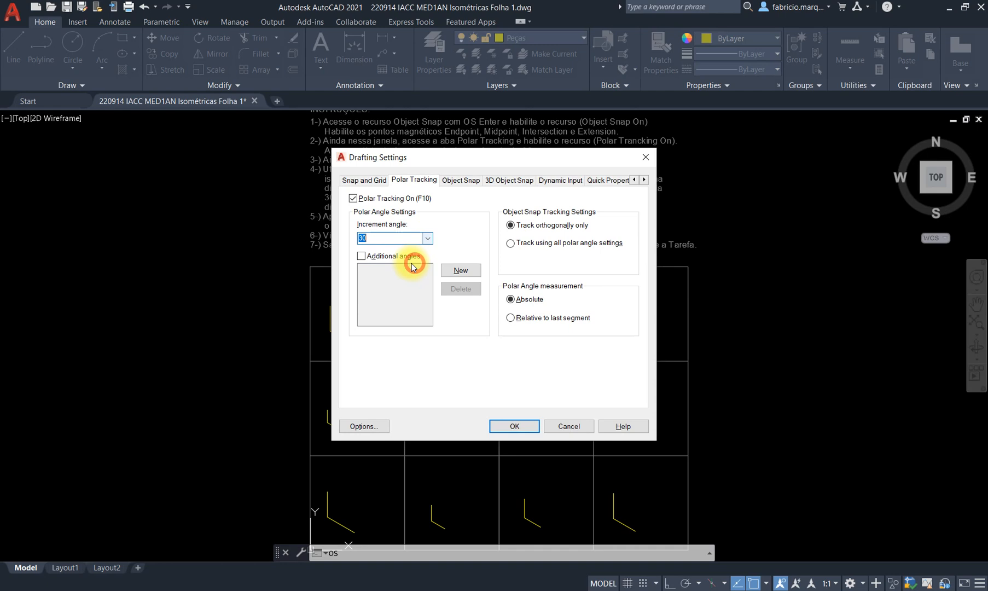
left_click(428, 238)
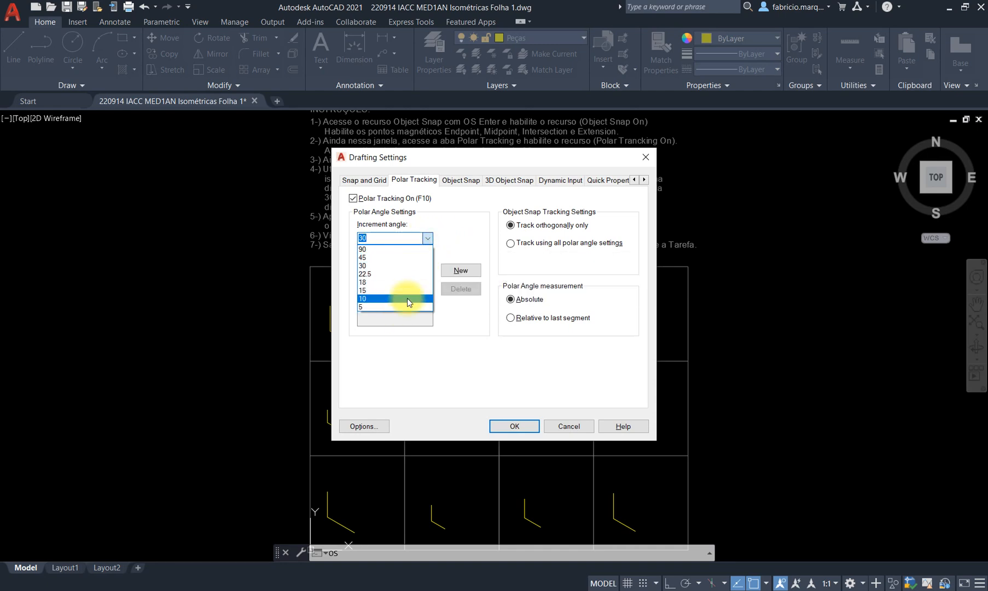
left_click(470, 240)
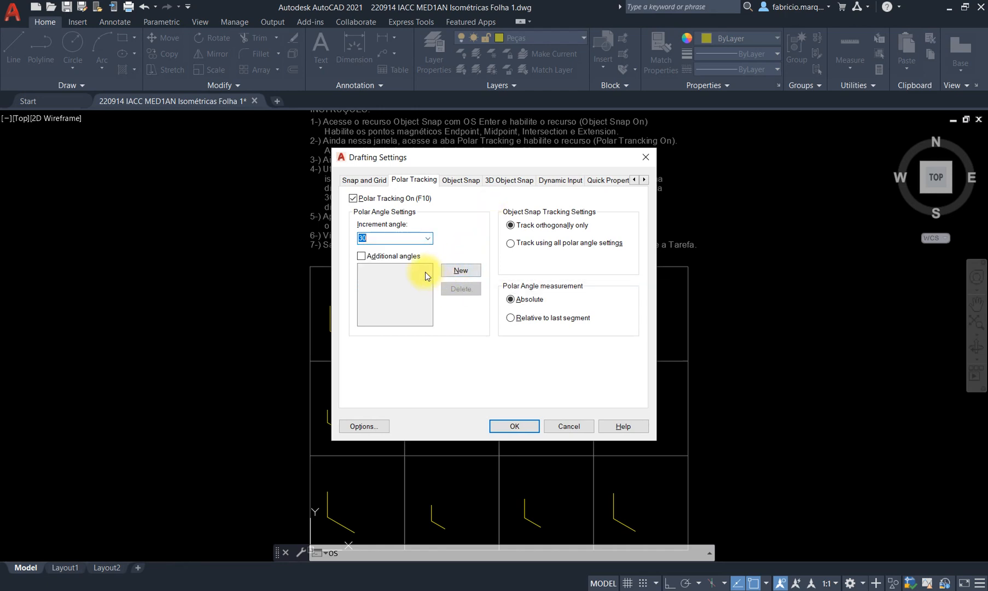
left_click(428, 239)
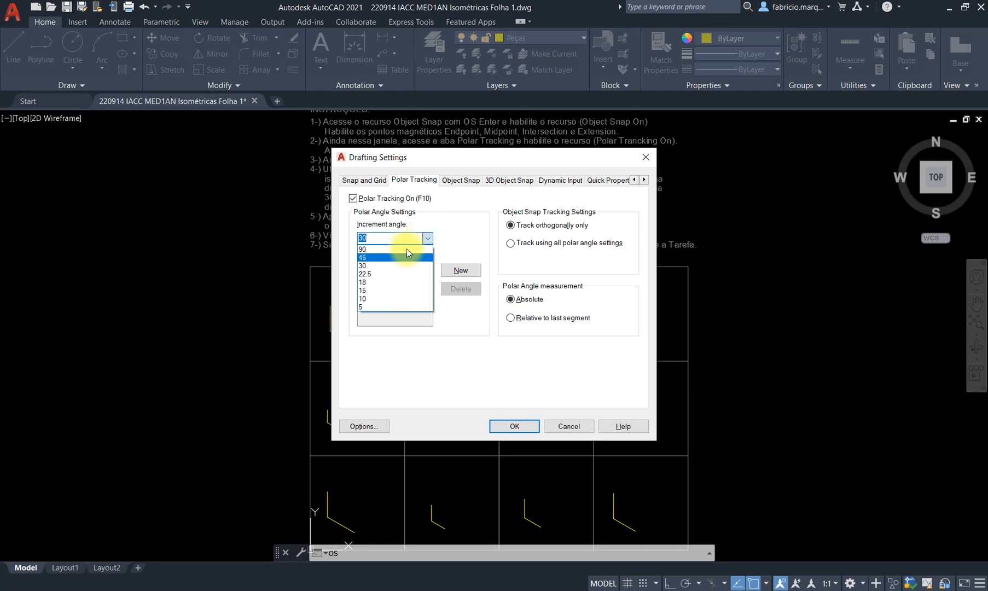
left_click(404, 266)
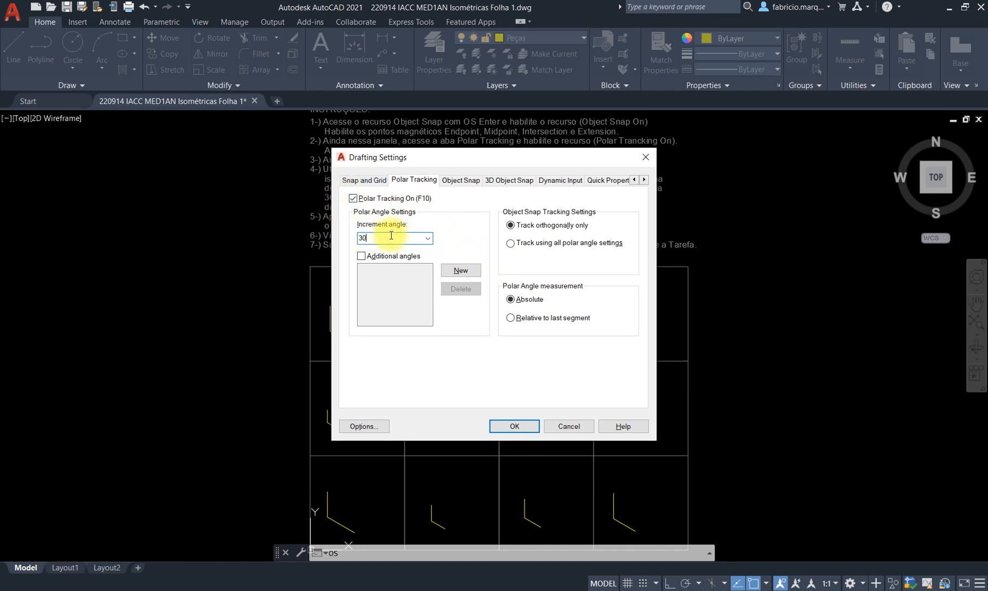
left_click(508, 427)
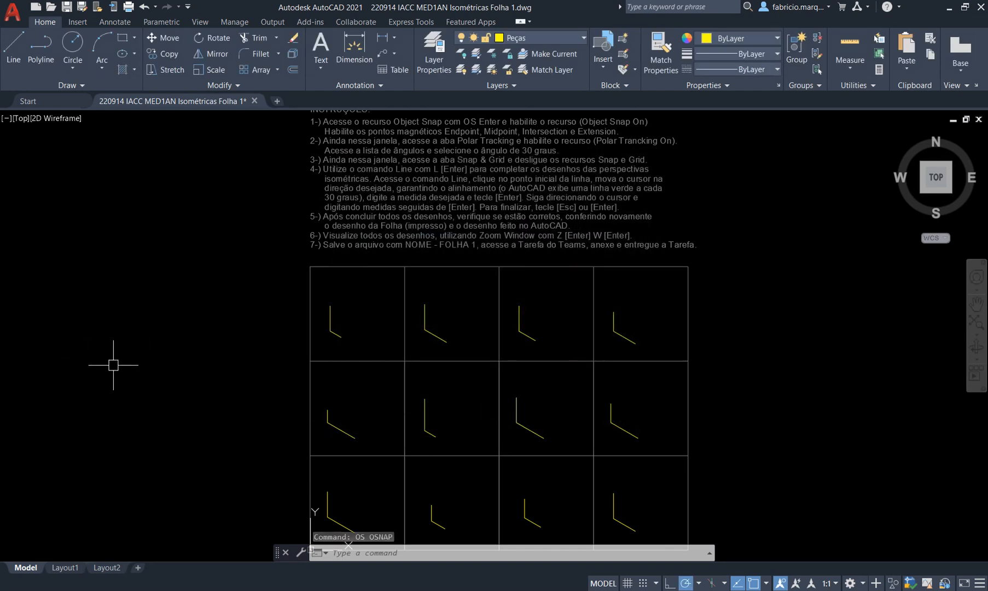
type("l")
key("Return")
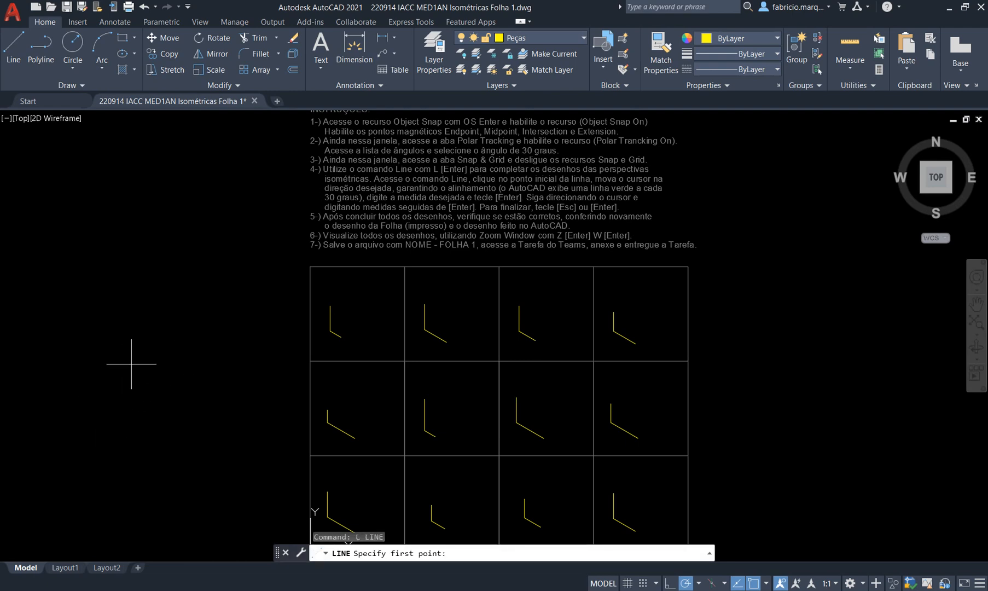
Cancel the started line so nothing is drawn, and bring the isometric pieces PDF to the front.
left_click(104, 368)
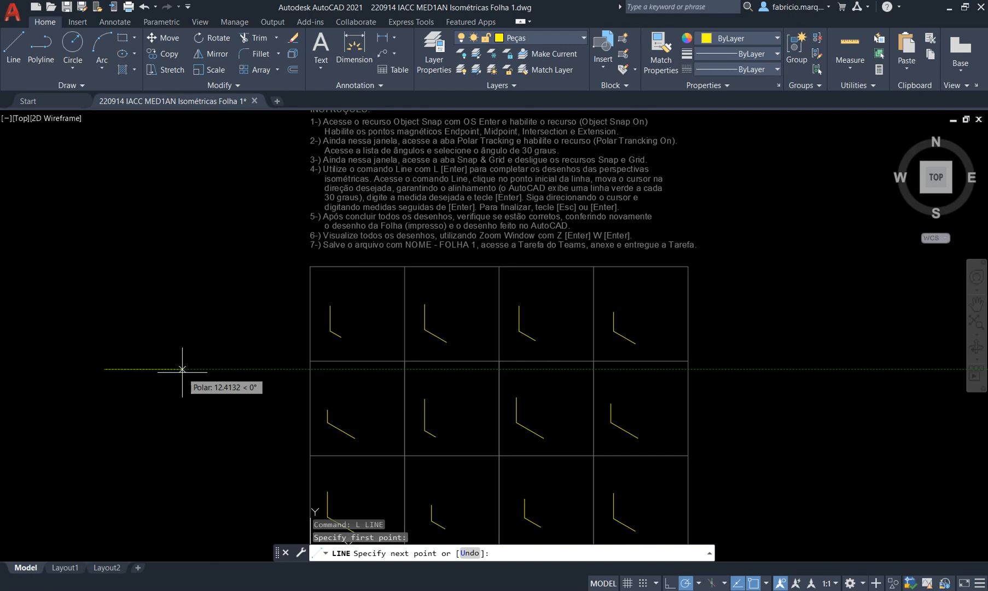
key("Escape")
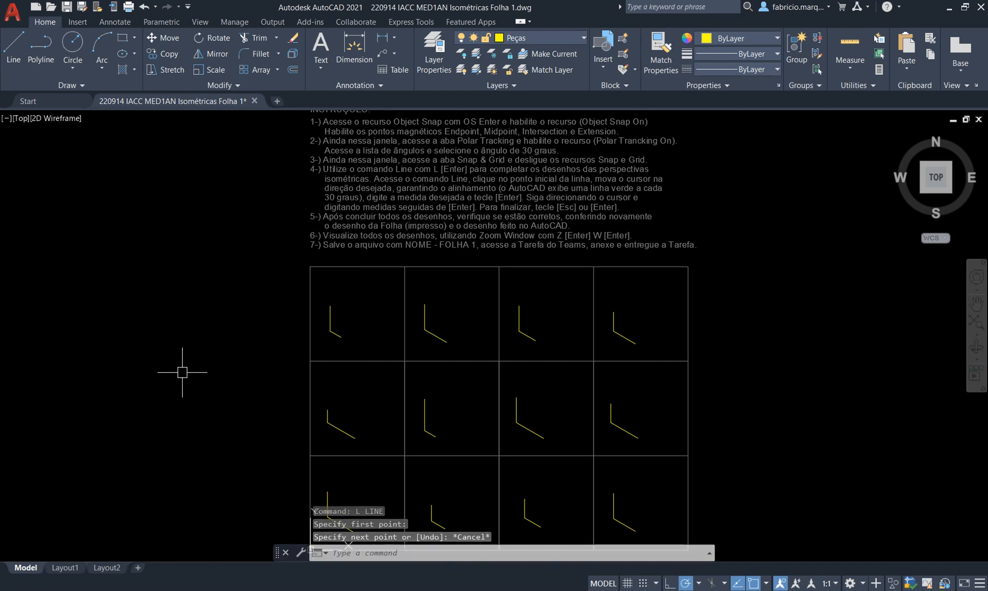
scroll(398, 304, "down", 2)
scroll(462, 406, "up", 2)
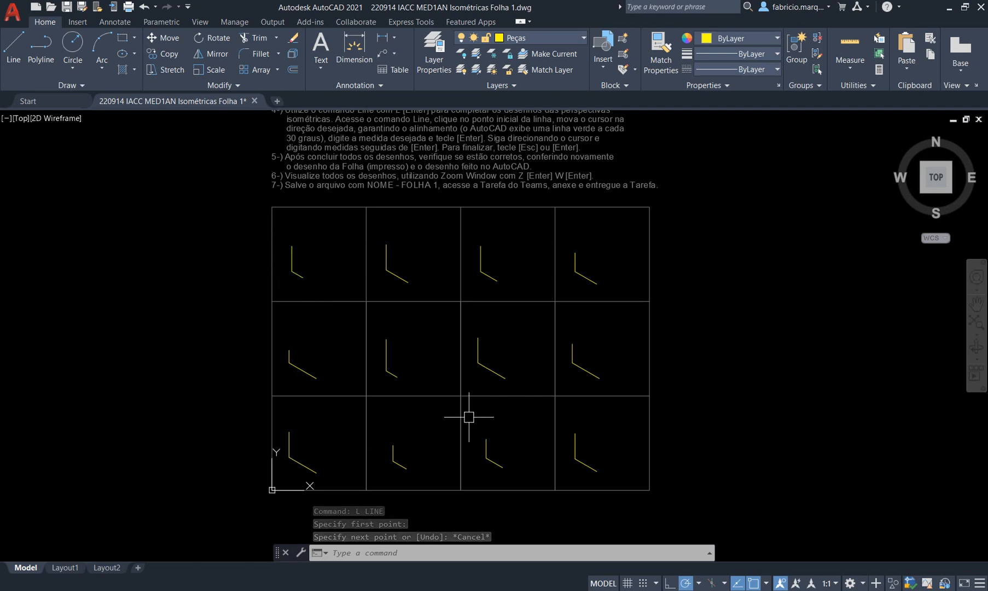
left_click(547, 590)
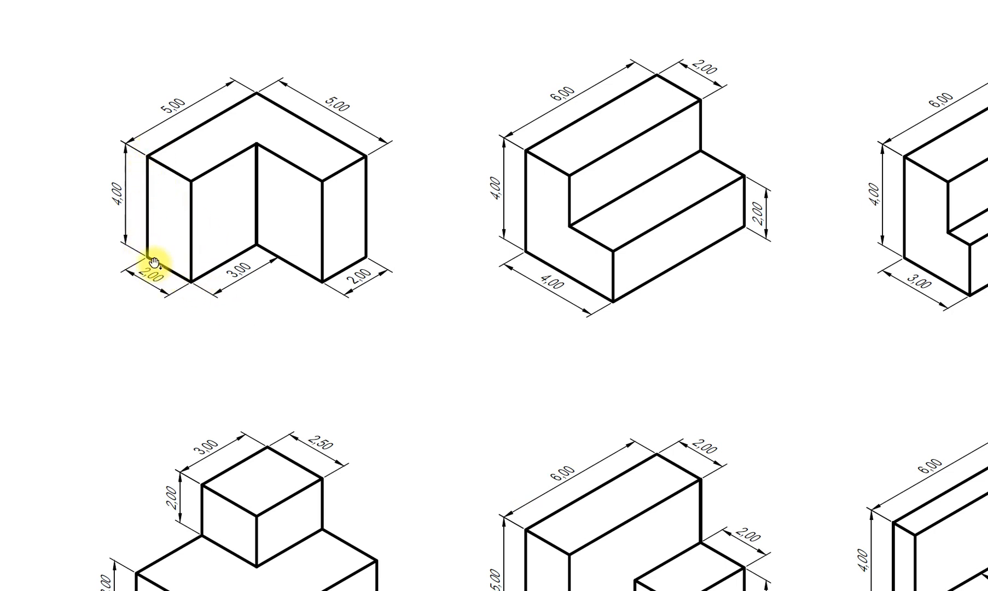
Compare the first L-shaped piece's 5, 4, 3 and 2 dimensions in the PDF against the drawing, ending in AutoCAD.
key("alt+Tab")
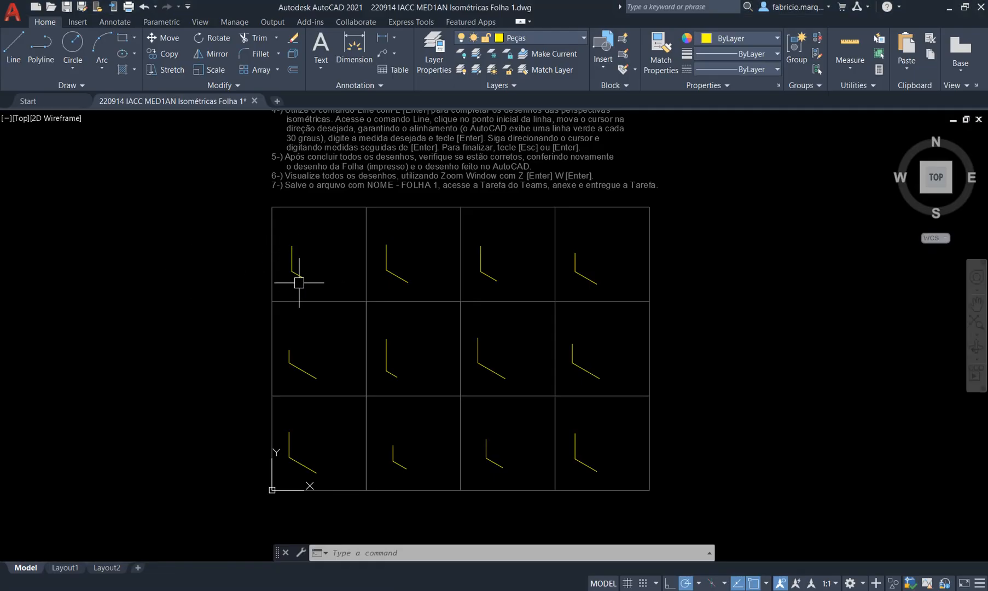
key("alt+Tab")
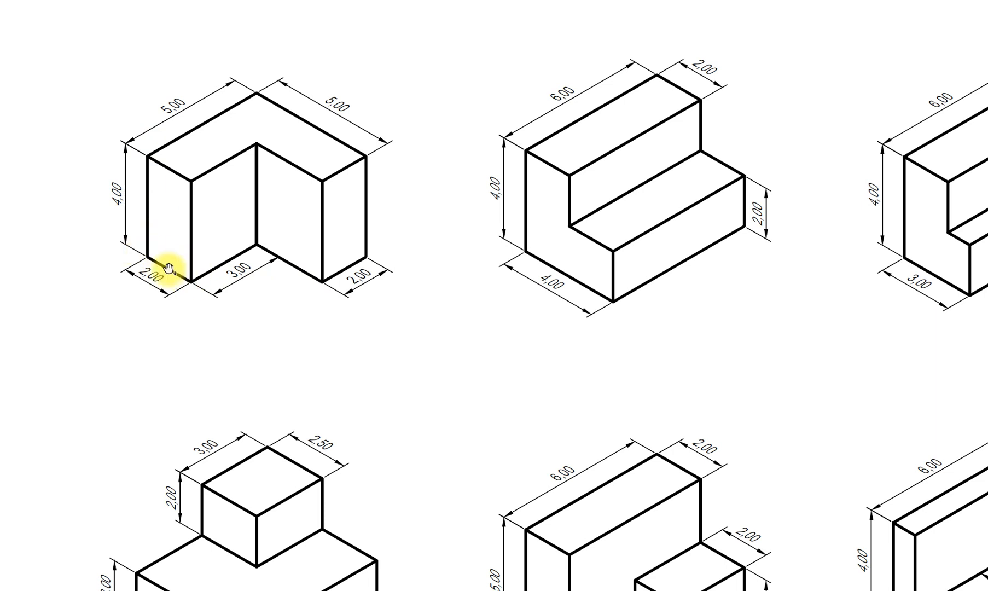
key("alt+Tab")
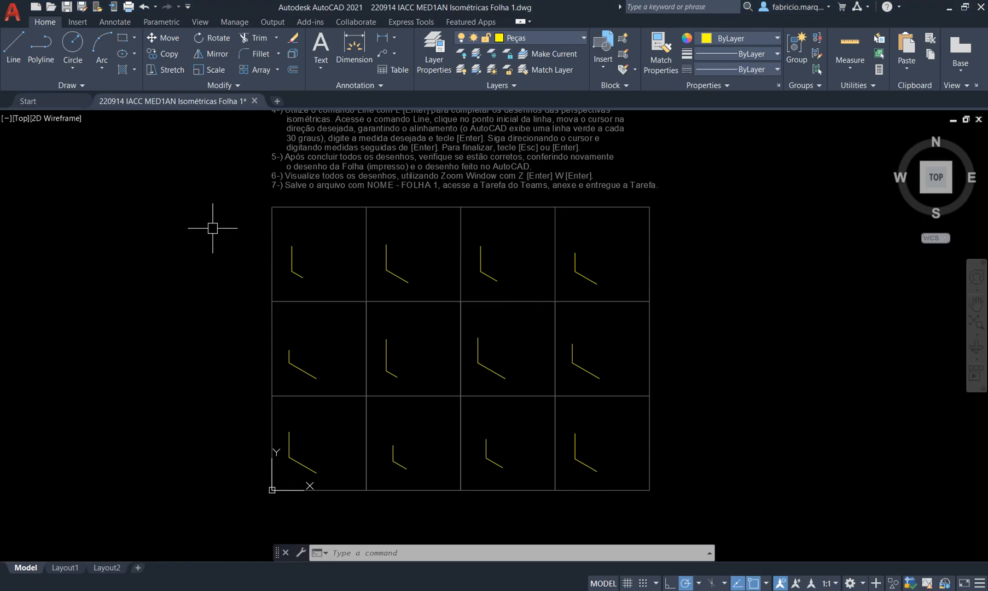
scroll(296, 227, "up", 3)
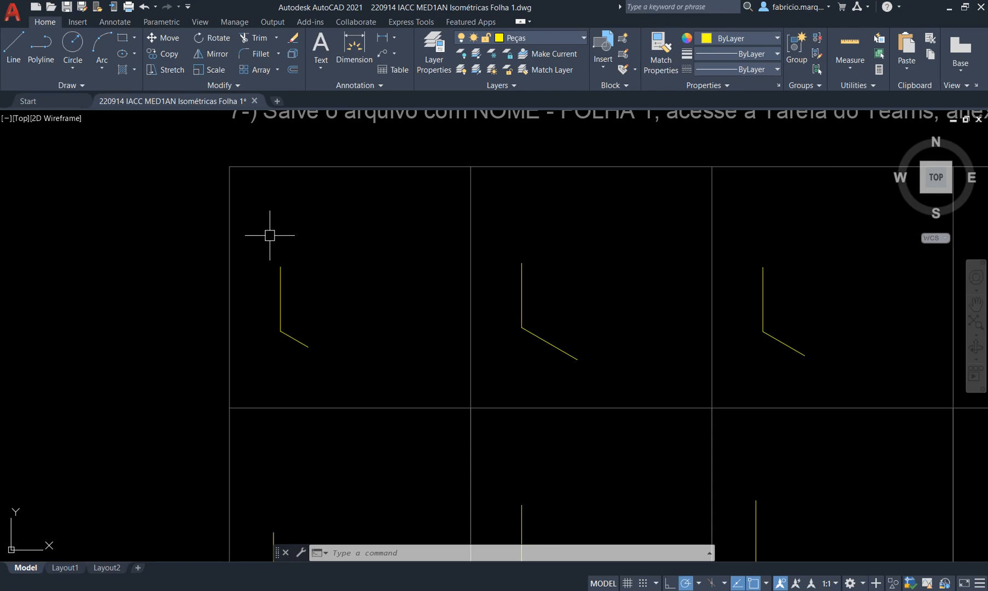
scroll(269, 233, "up", 2)
key("alt+Tab")
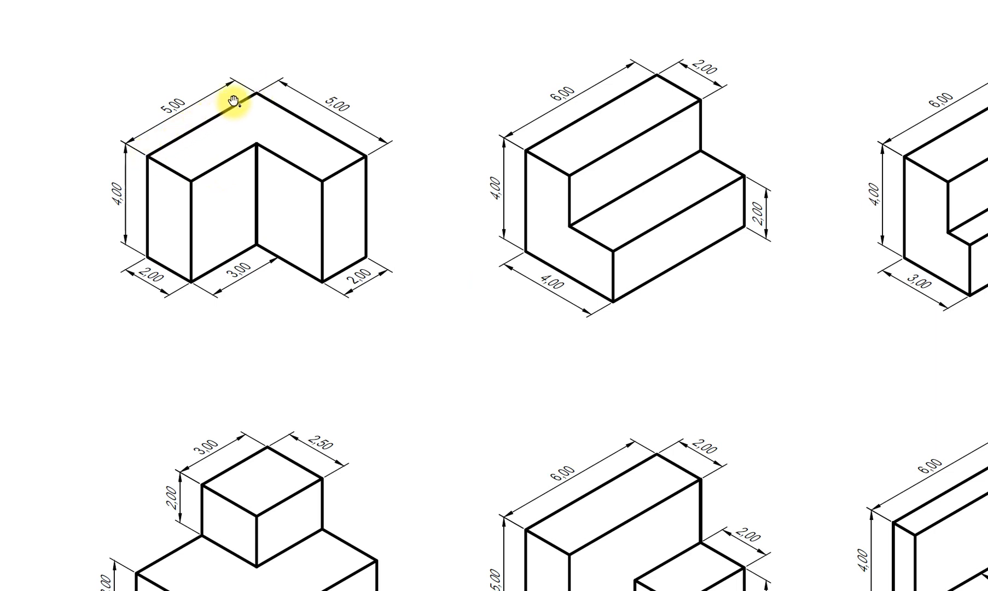
key("alt+Tab")
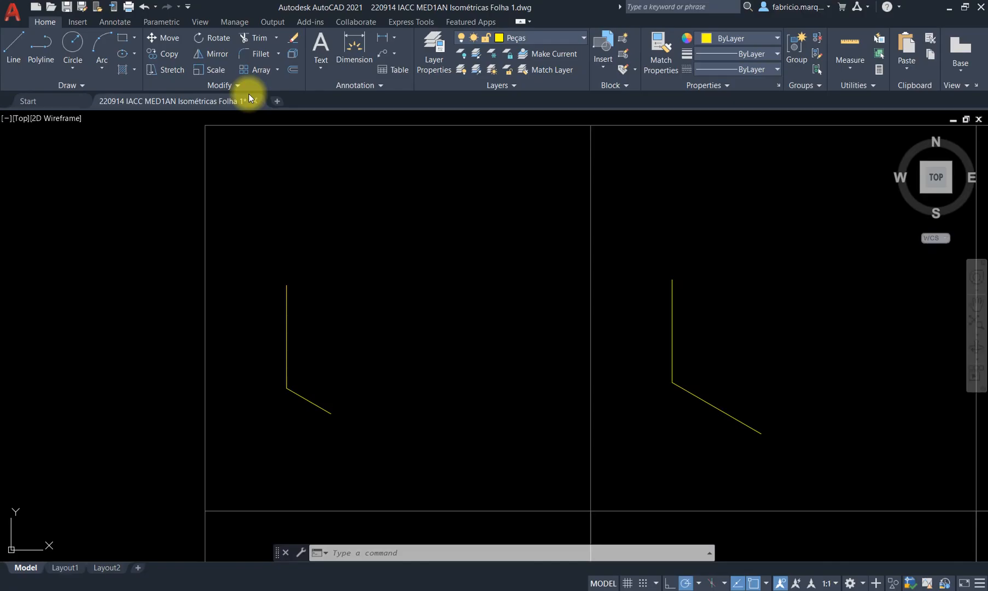
From the left vertical's top, draw 5-unit edges at 30° and 330°, checking the reference sheet.
type("L")
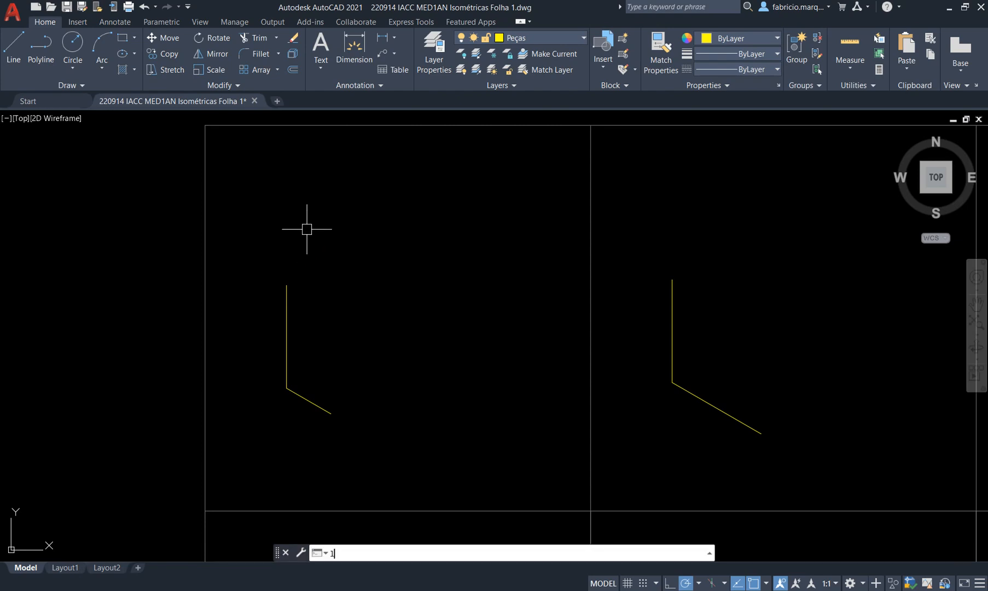
key("Return")
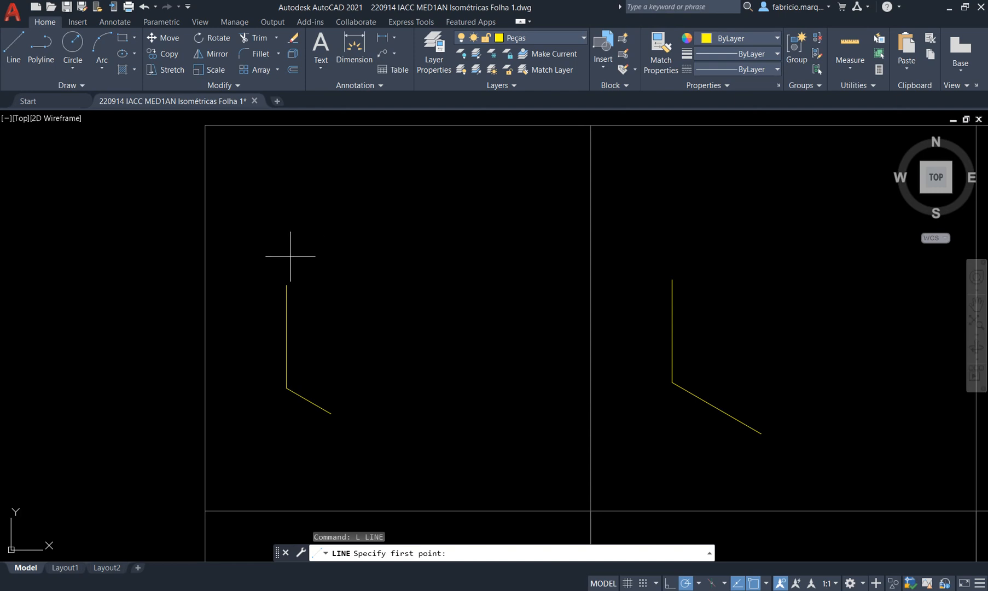
left_click(287, 284)
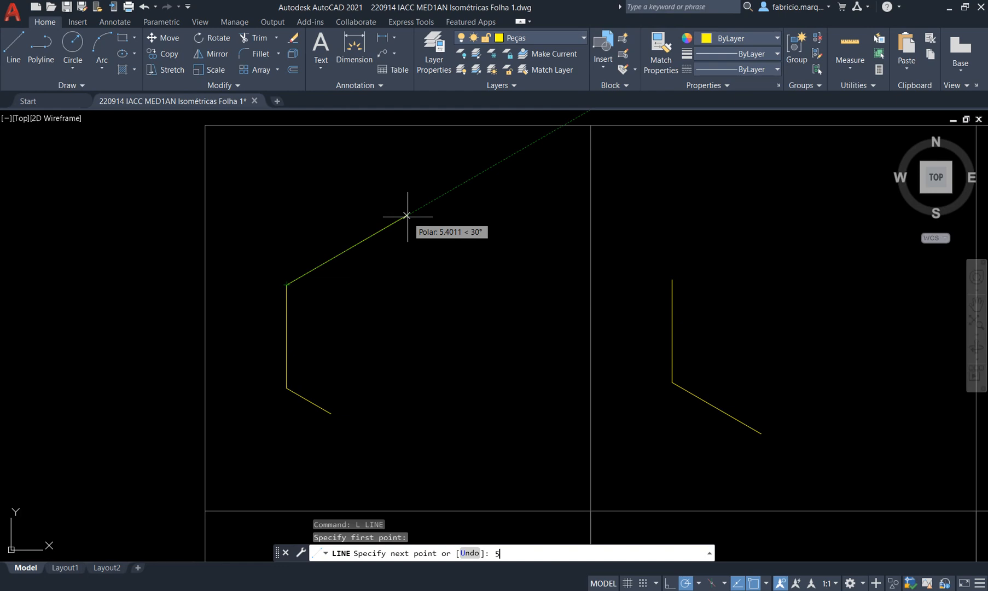
key("Return")
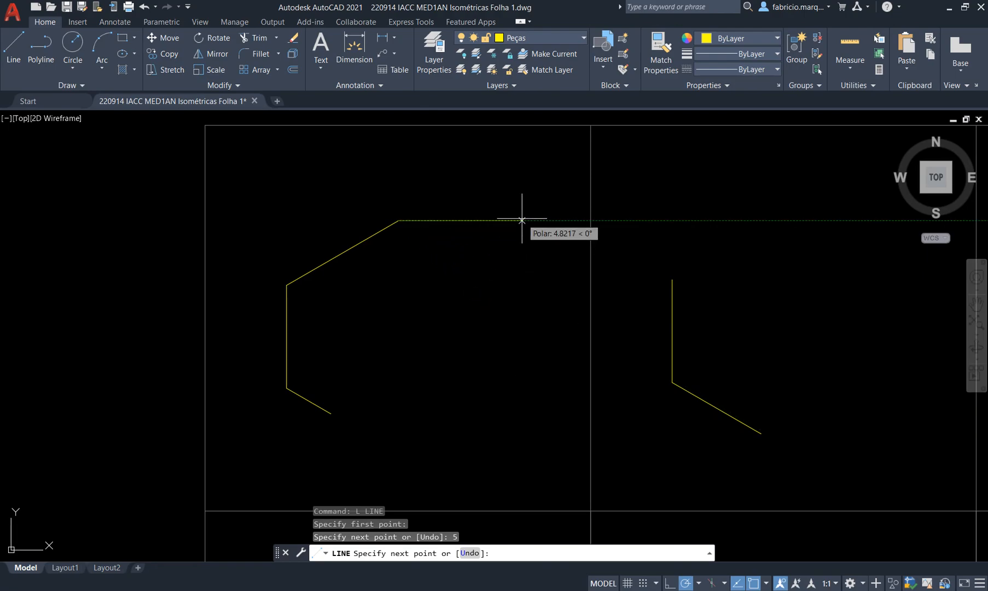
key("alt+Tab")
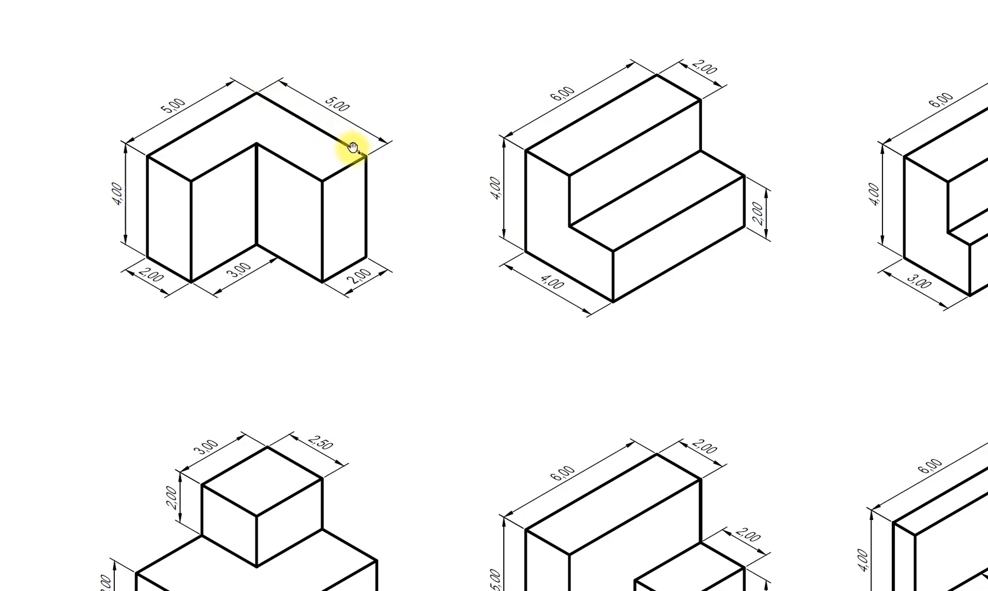
key("alt+Tab")
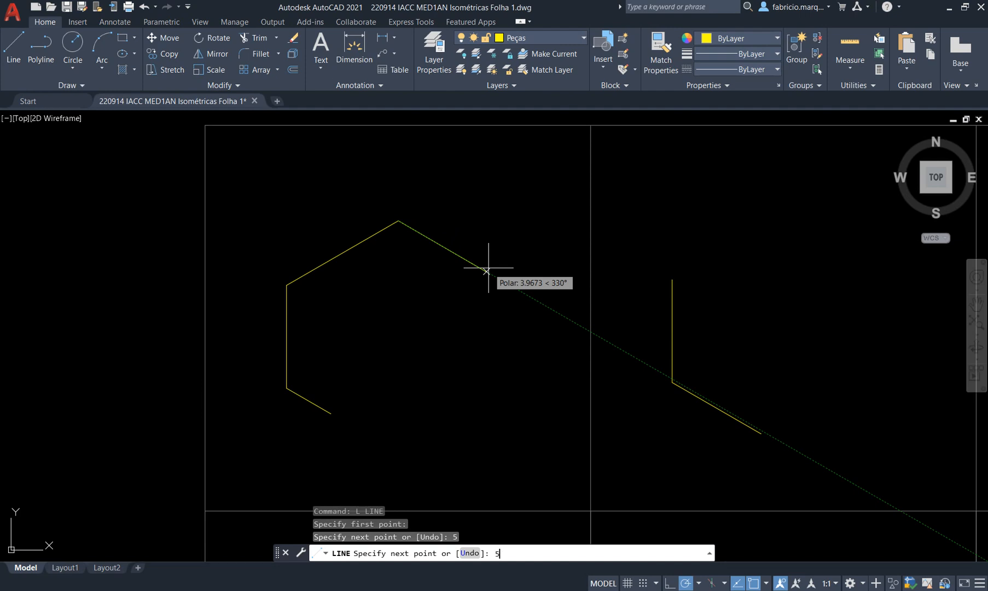
key("Return")
key("alt+Tab")
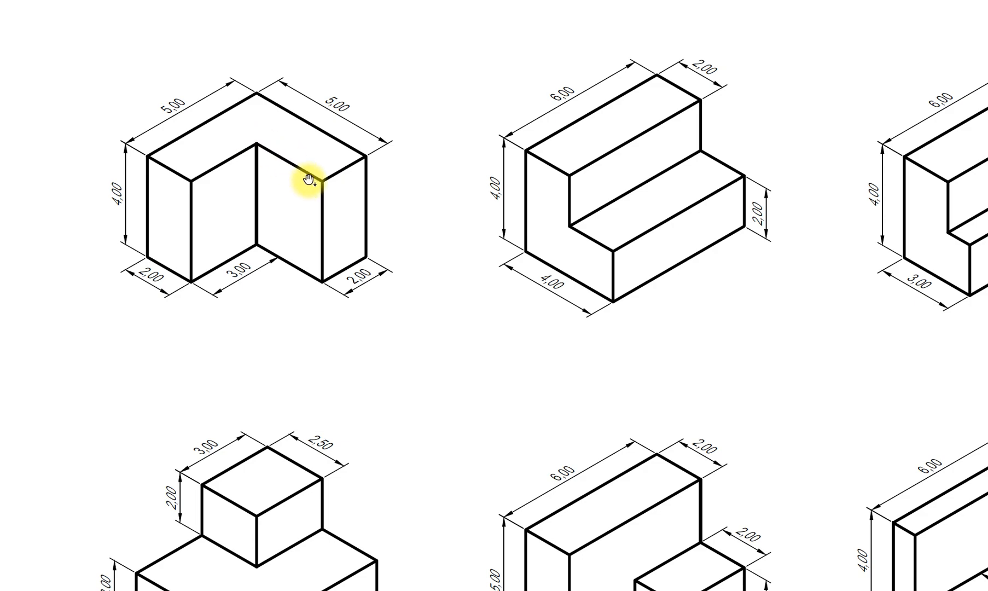
Close the top face with 2 at 210°, 3 at 150° and 3 at 210° back to the left corner.
key("alt+Tab")
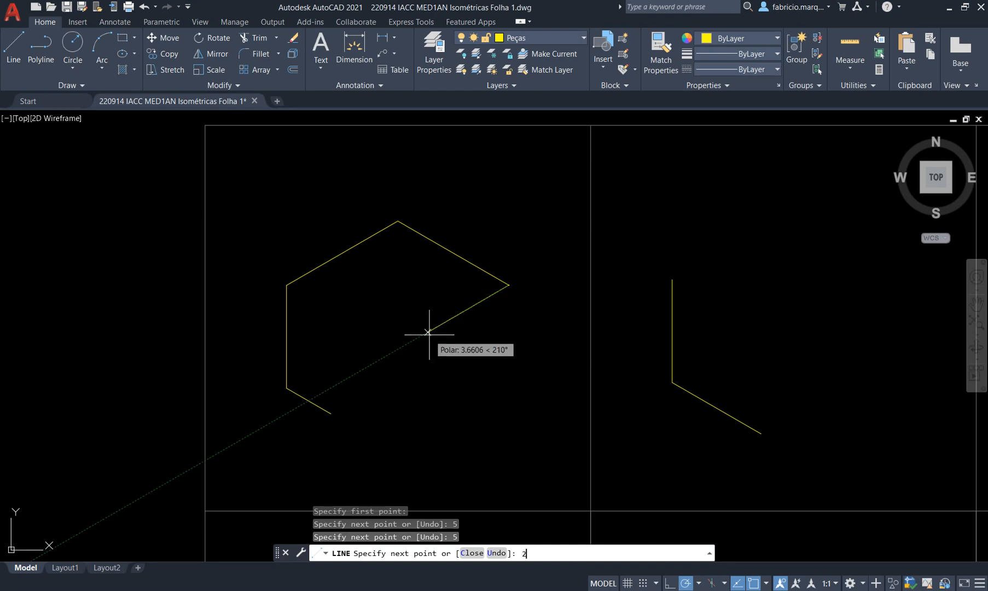
key("Return")
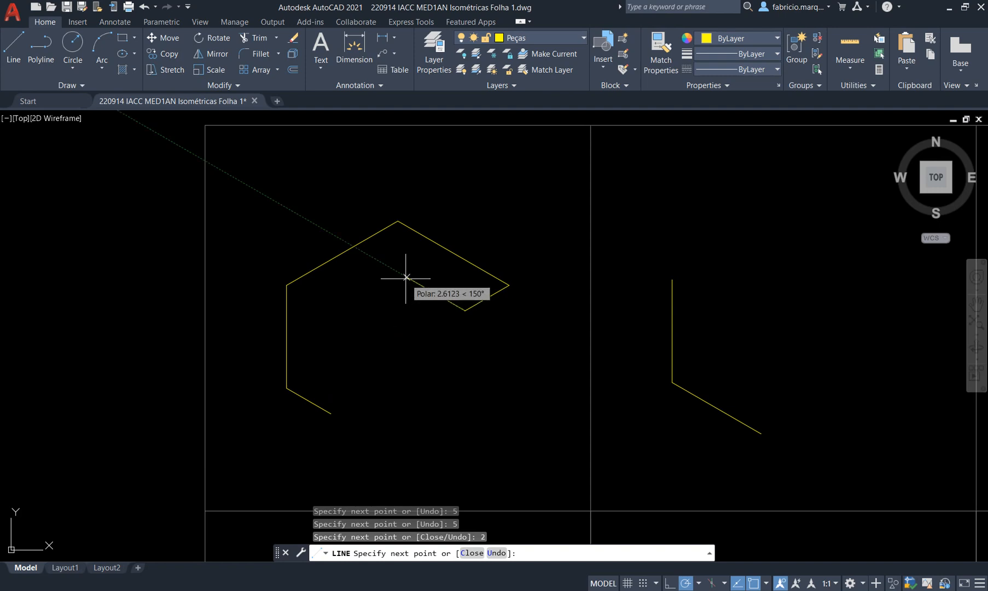
key("Return")
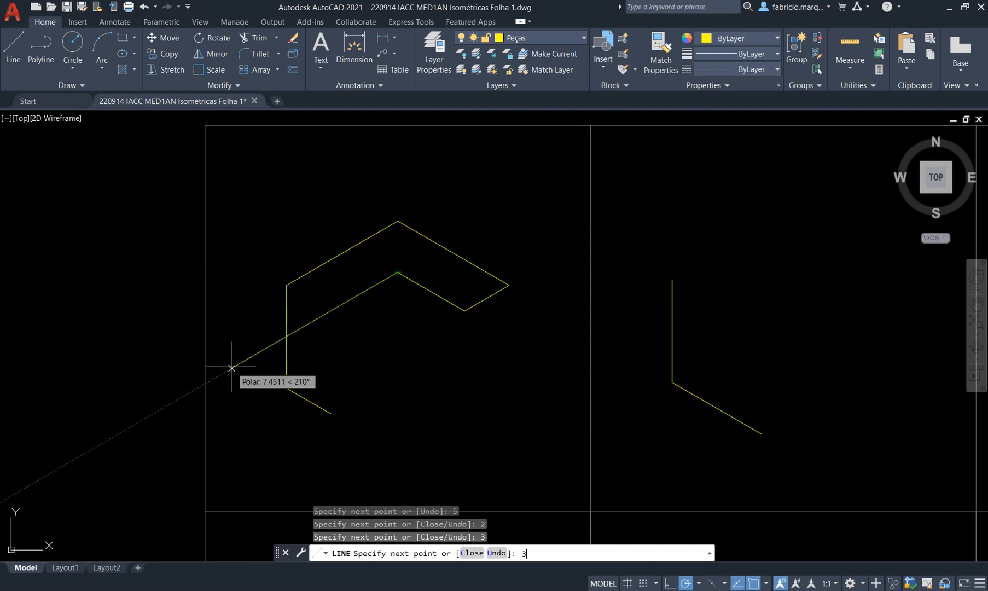
key("Return")
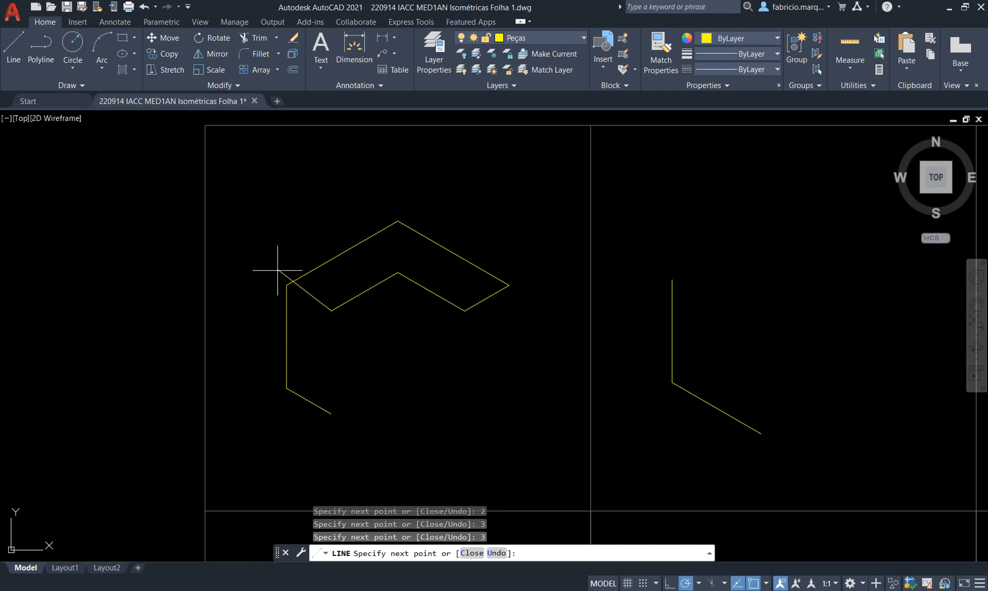
left_click(287, 285)
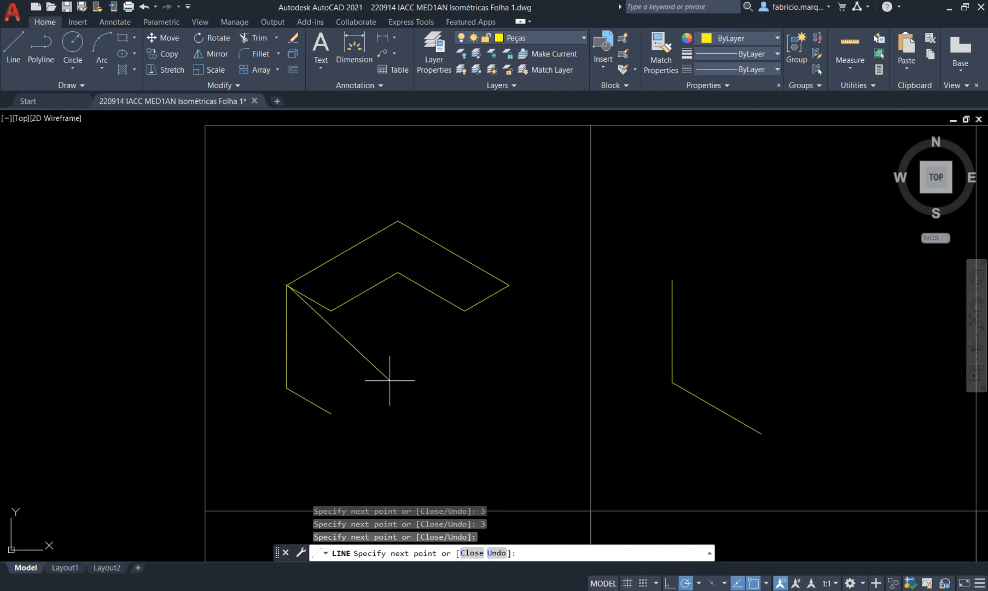
key("Return")
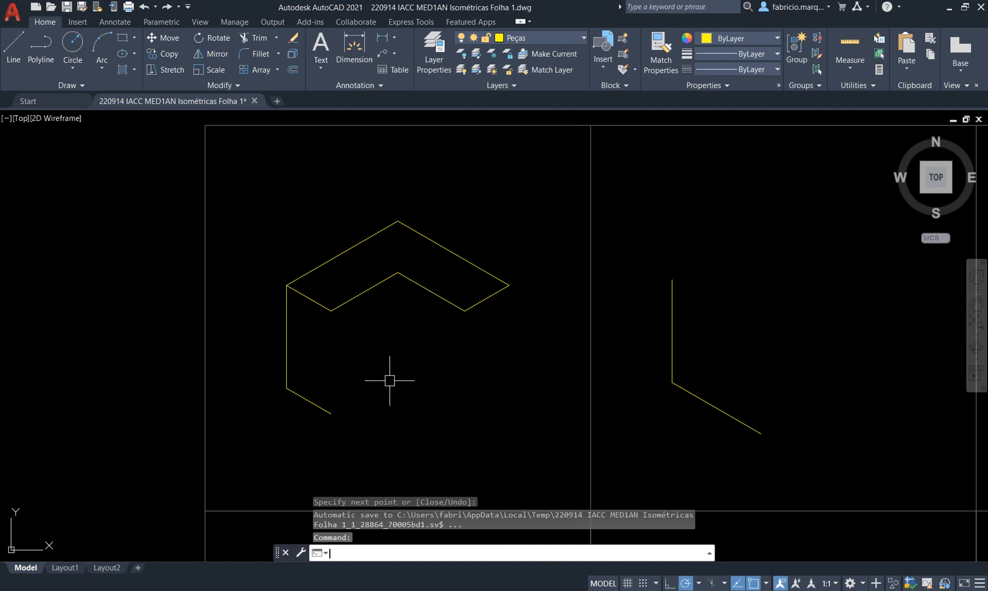
key("Return")
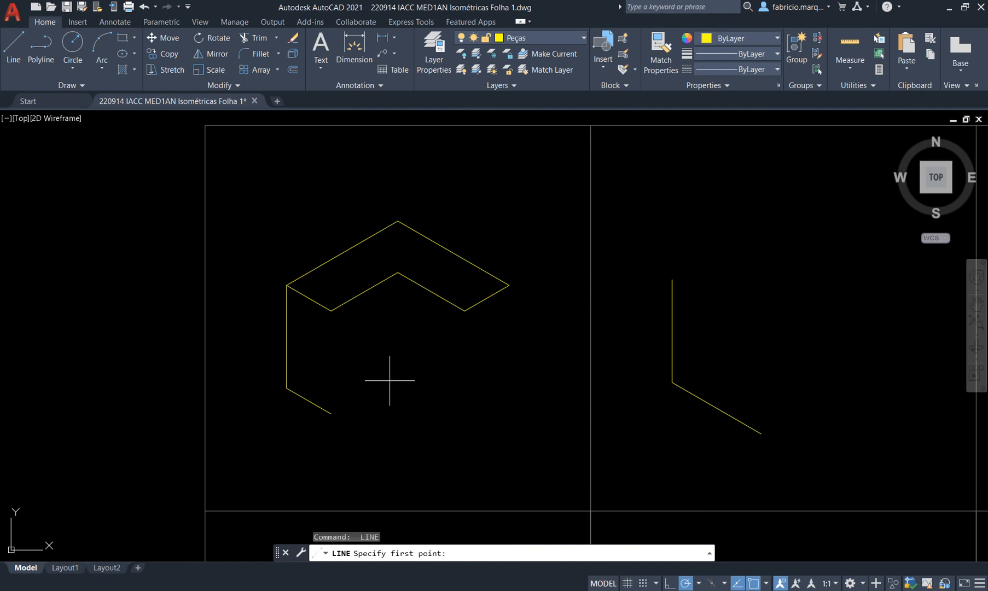
left_click(331, 311)
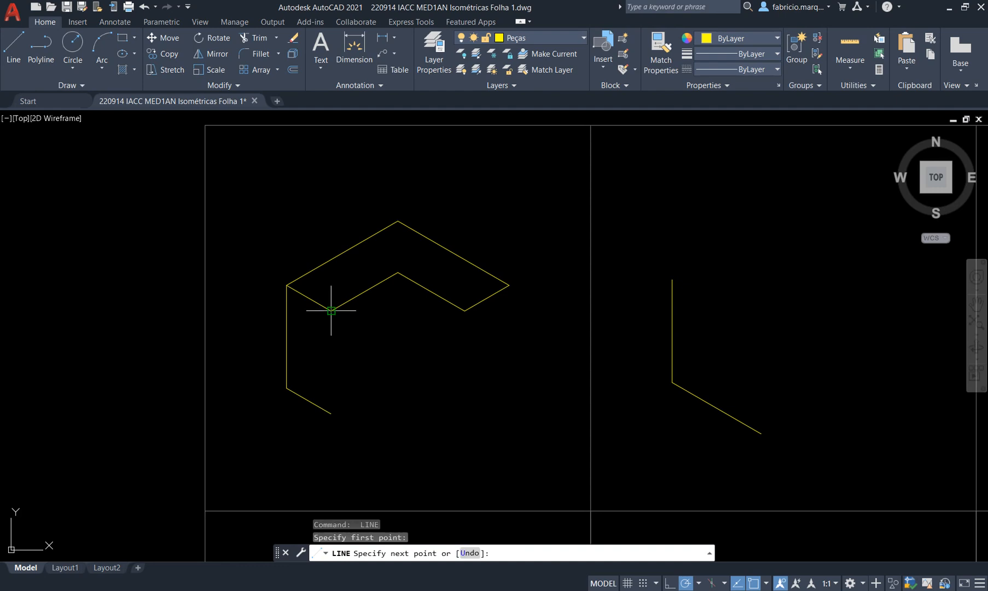
Drop the front vertical edge, draw a 3-unit bottom edge at 30°, and rise to the inner top corner.
left_click(331, 413)
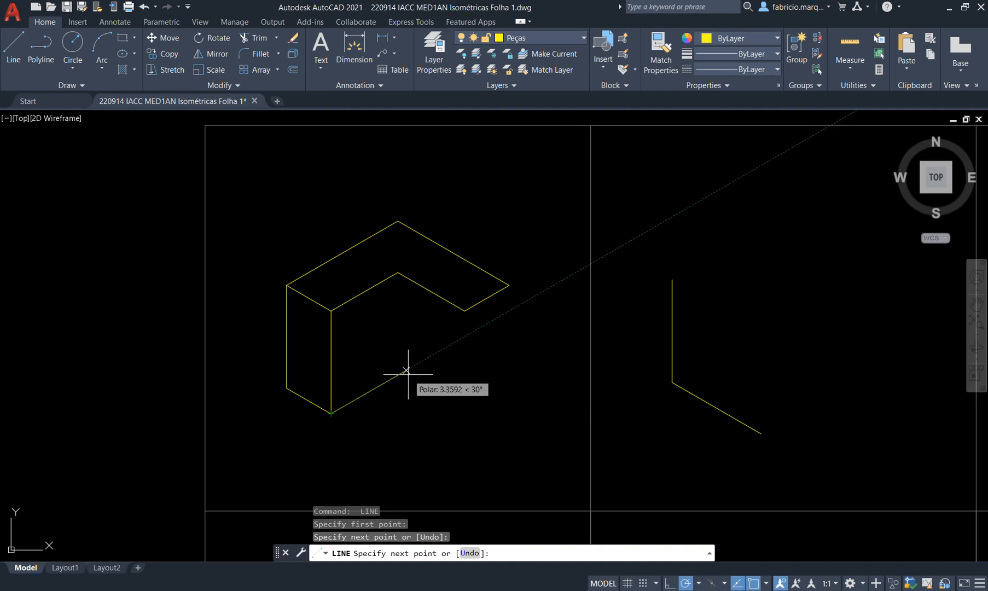
type("3")
key("Return")
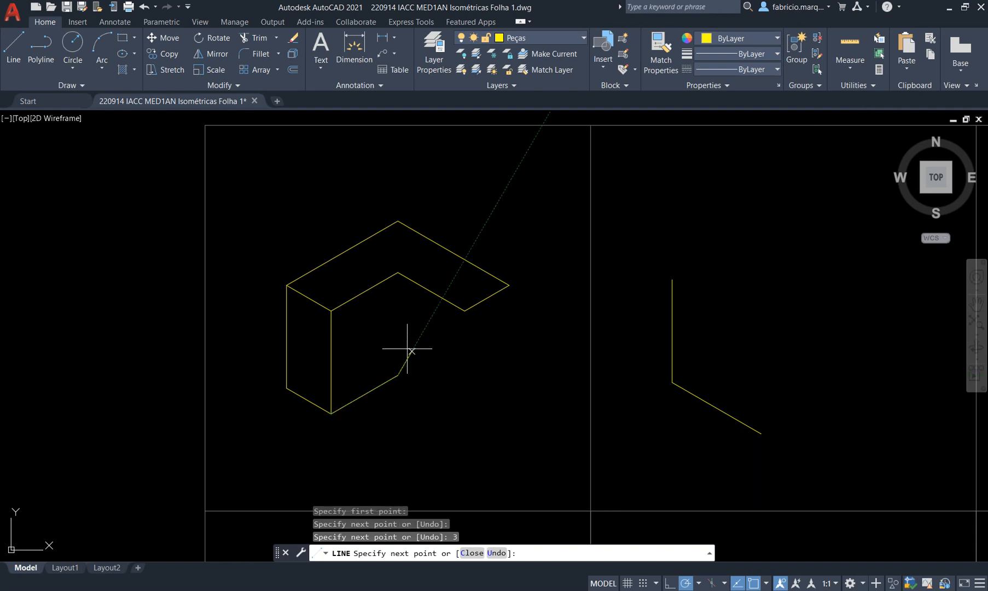
left_click(398, 272)
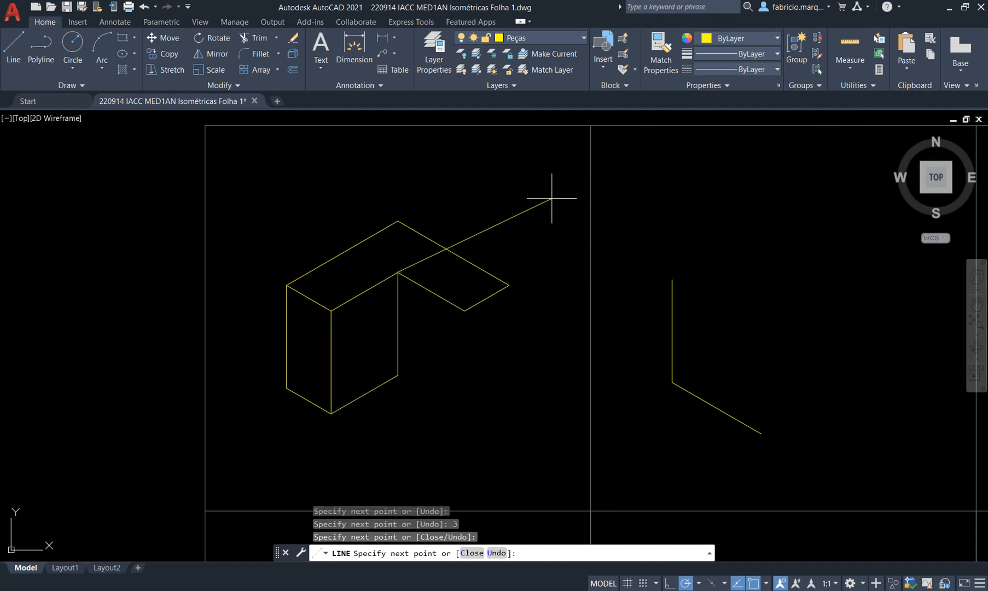
key("Escape")
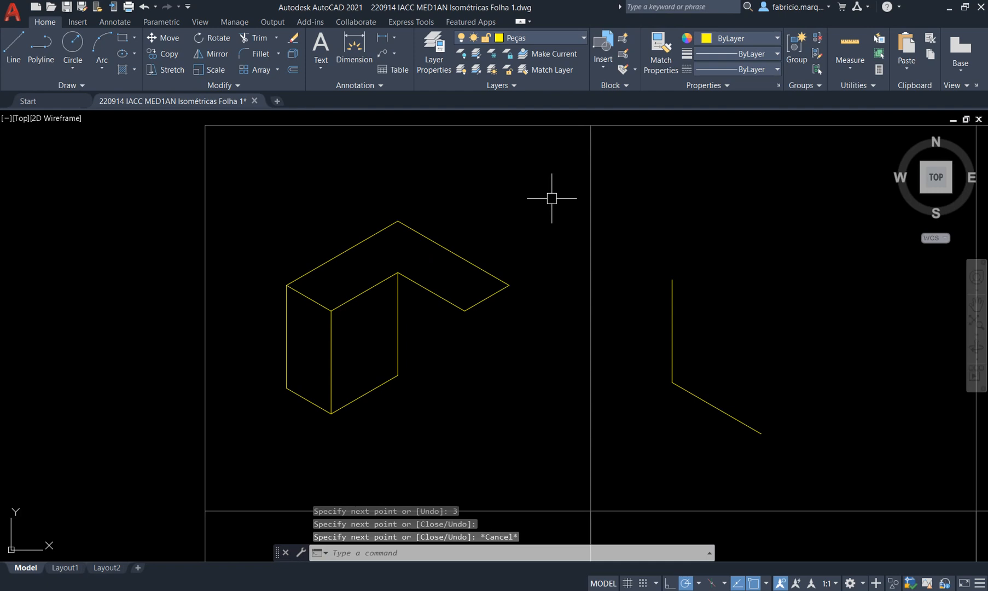
From the inner vertical's bottom, draw 3 at 330° and 2 at 30°, then the right vertical up.
key("space")
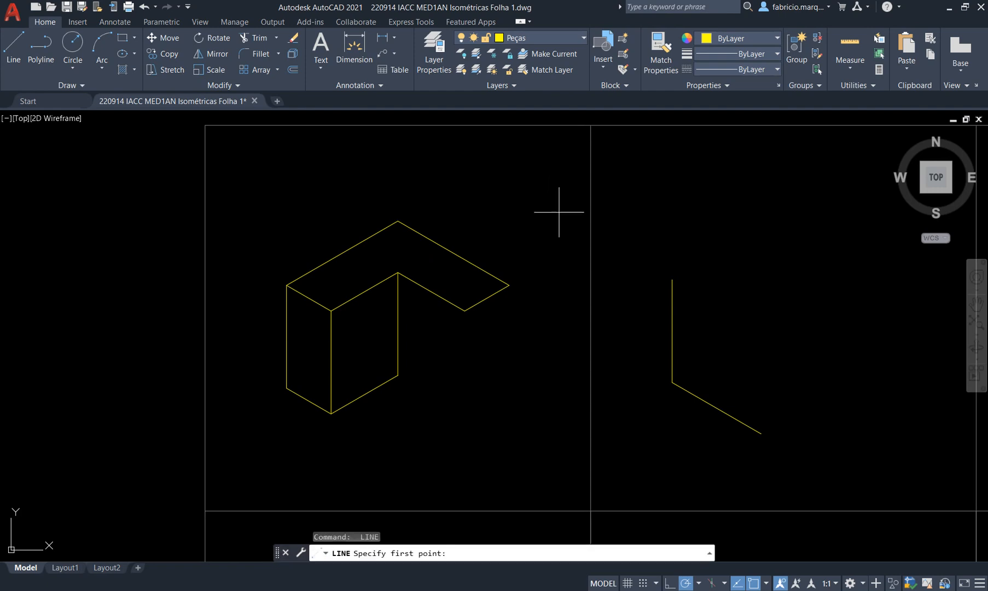
left_click(398, 374)
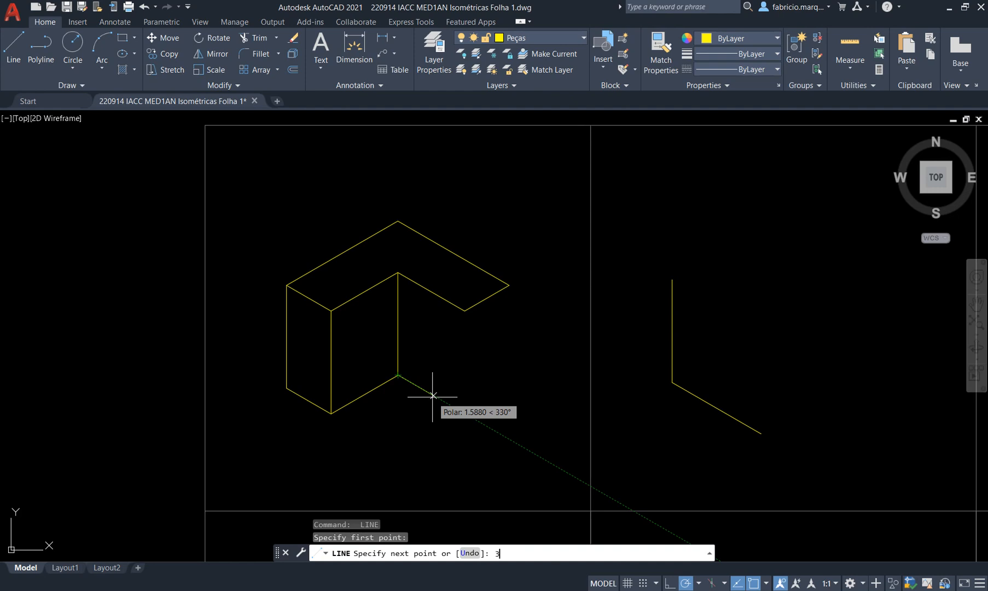
type("3")
key("Return")
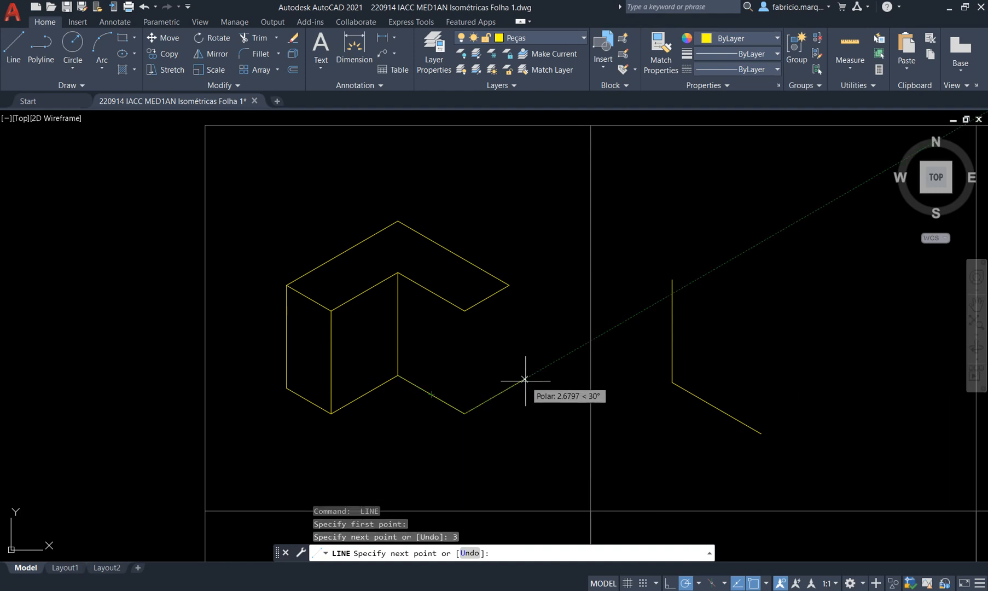
type("2")
key("Return")
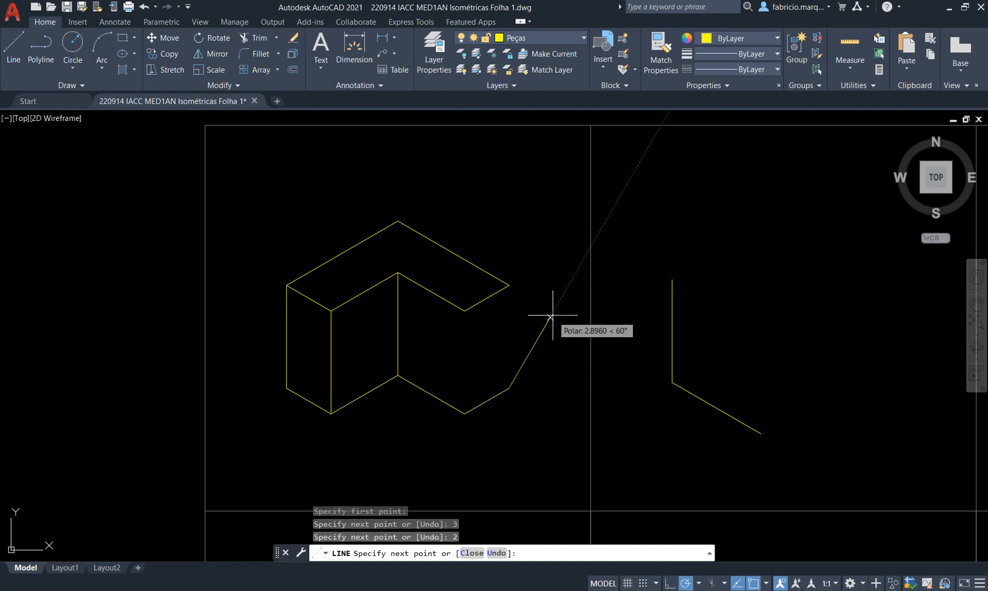
left_click(509, 284)
key("Return")
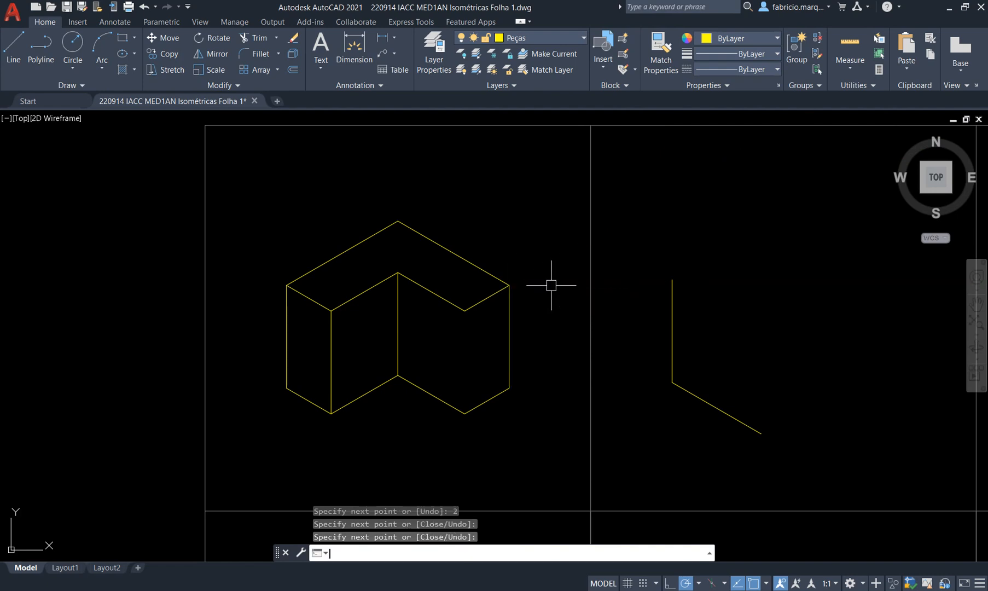
Add the vertical edge from the top face's right inner corner down to the bottom corner.
key("Return")
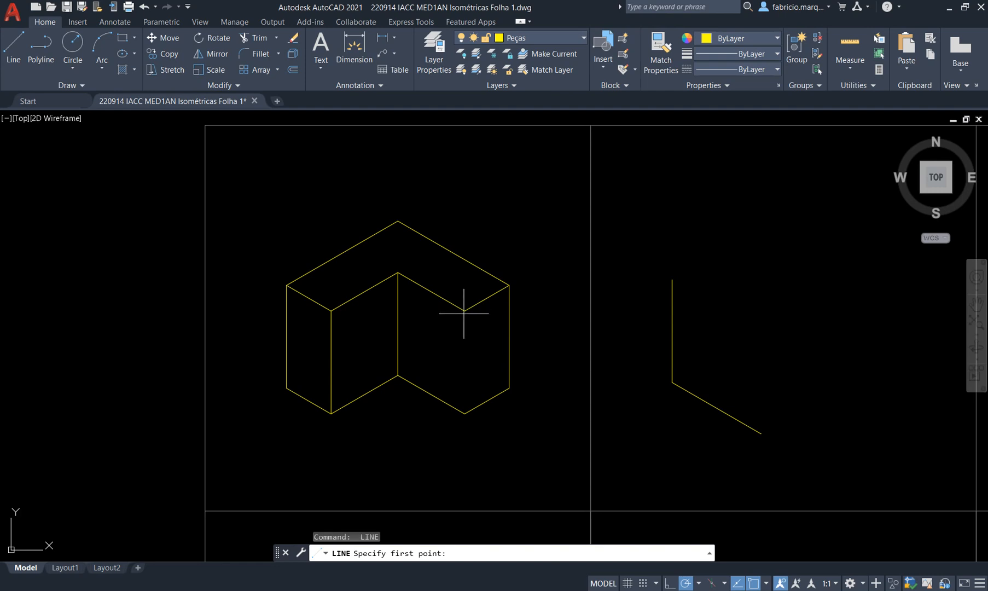
left_click(465, 311)
left_click(465, 413)
key("Return")
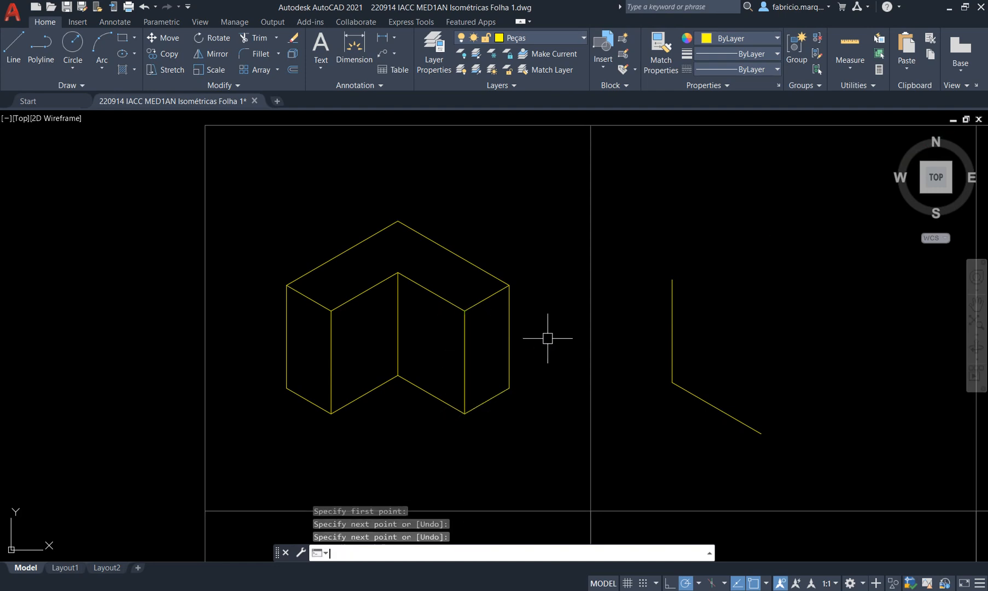
Glance at the reference PDF, then zoom in on the finished first piece in AutoCAD.
scroll(358, 352, "down", 8)
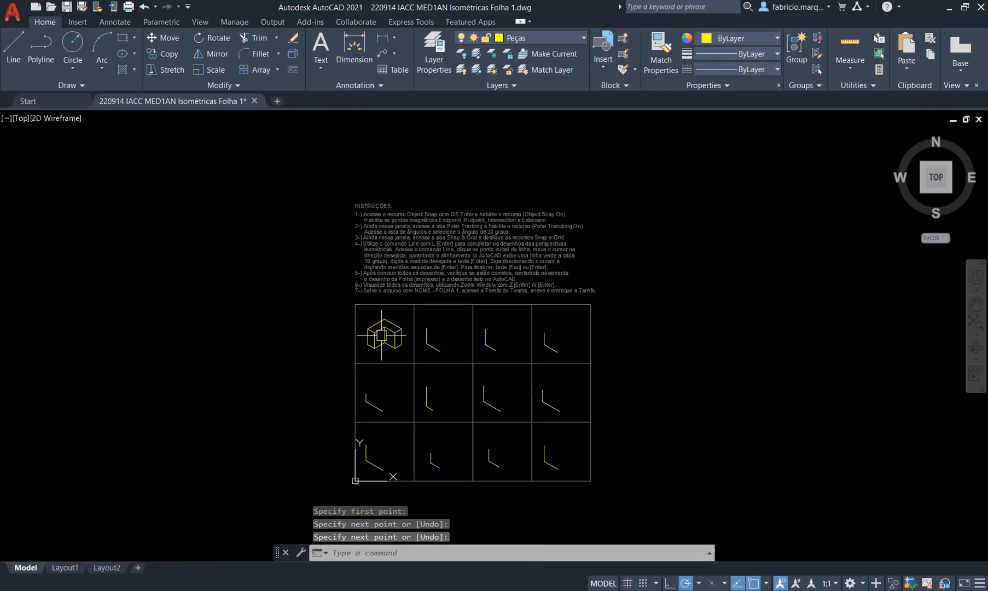
scroll(391, 378, "up", 2)
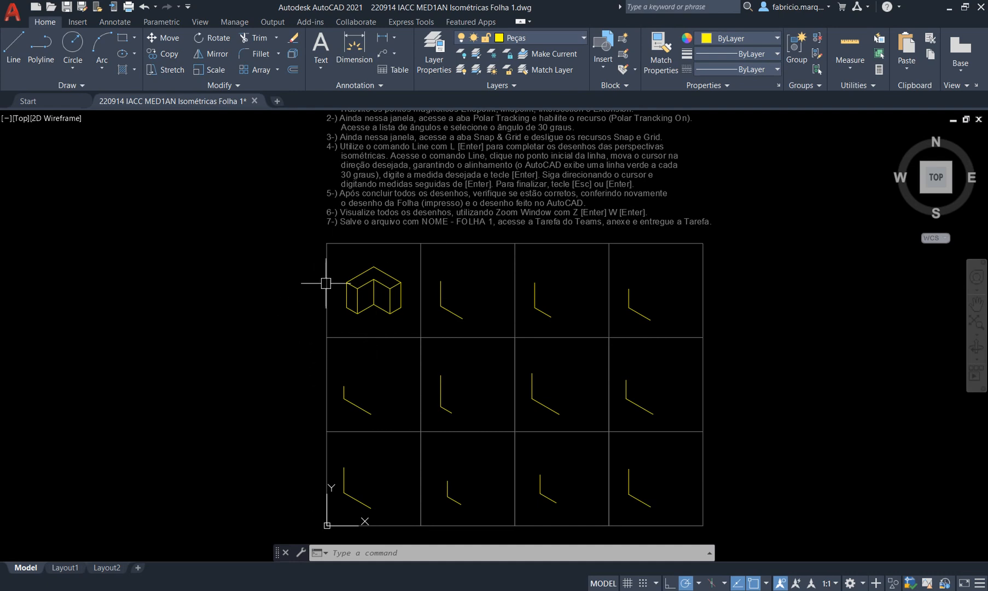
mouse_move(371, 309)
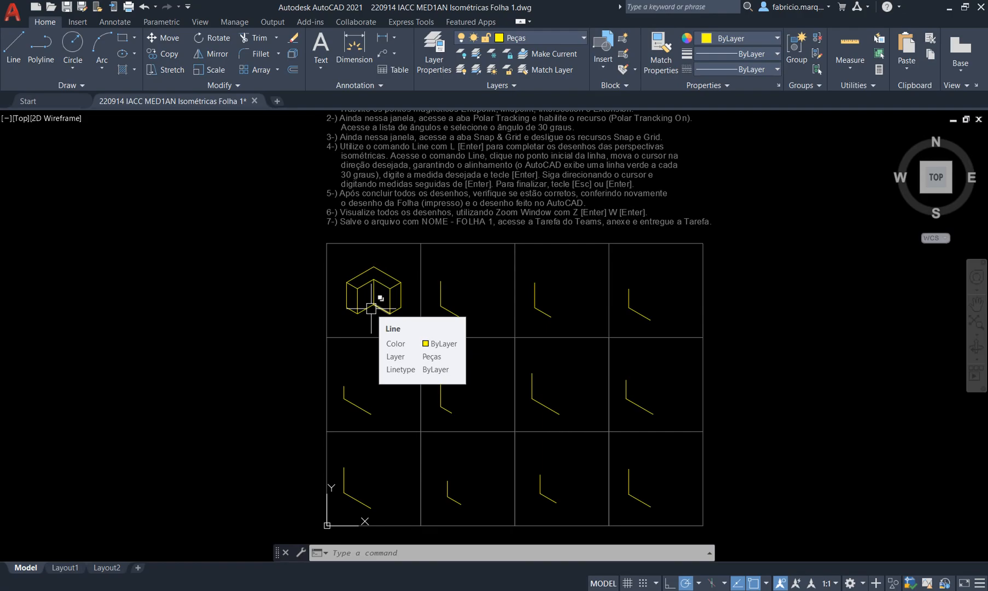
key("alt+Tab")
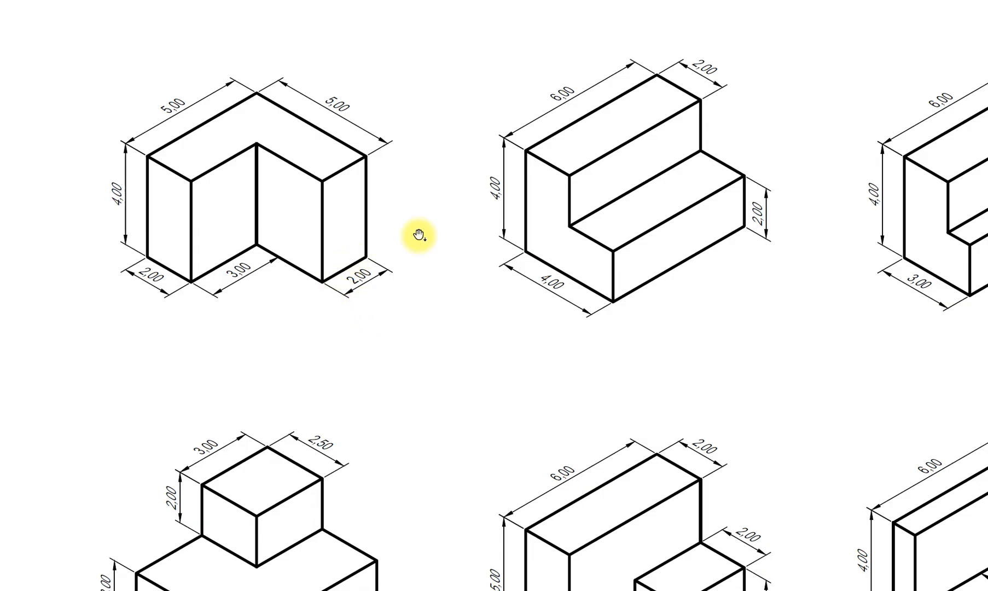
key("alt+Tab")
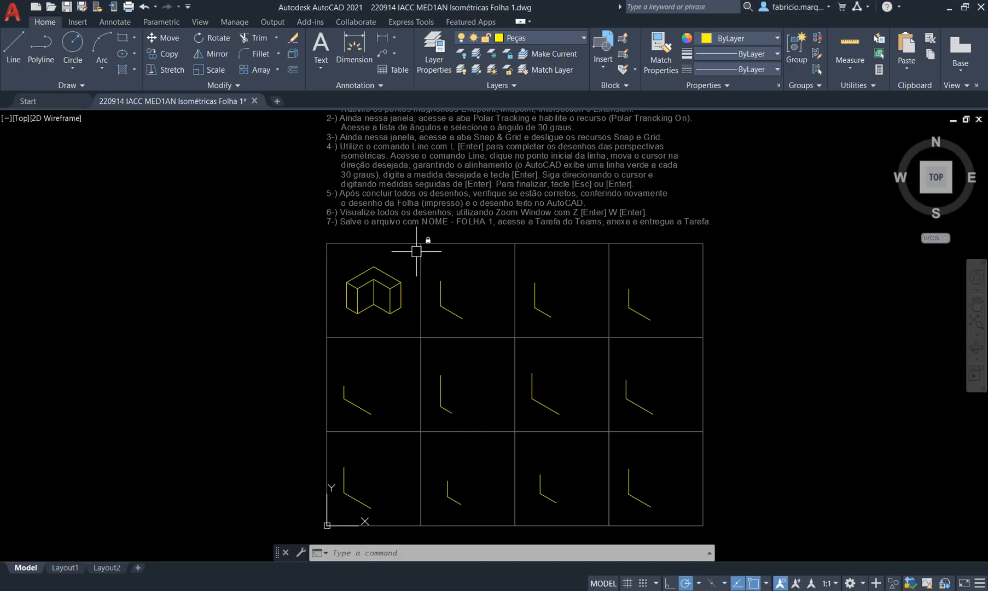
scroll(372, 300, "up", 4)
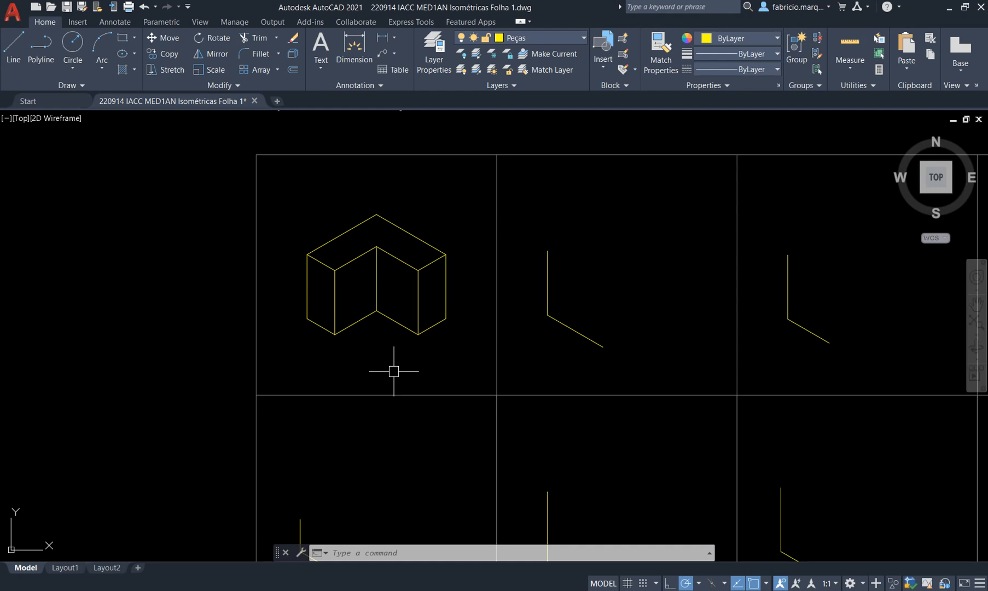
Pan across the reference sheet to bring more of the twelve dimensioned pieces into view.
key("alt+Tab")
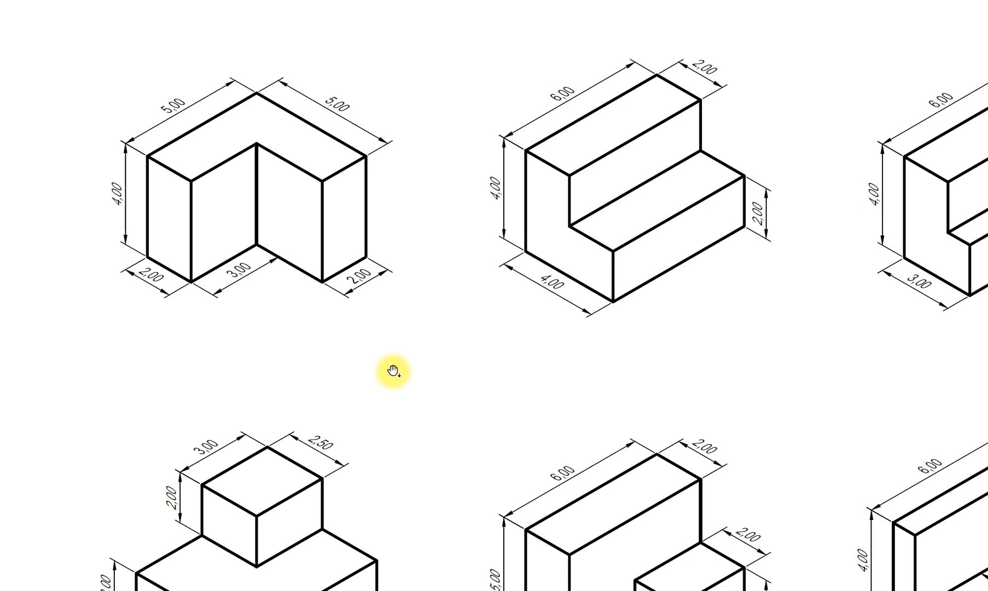
left_click_drag(732, 344, 558, 367)
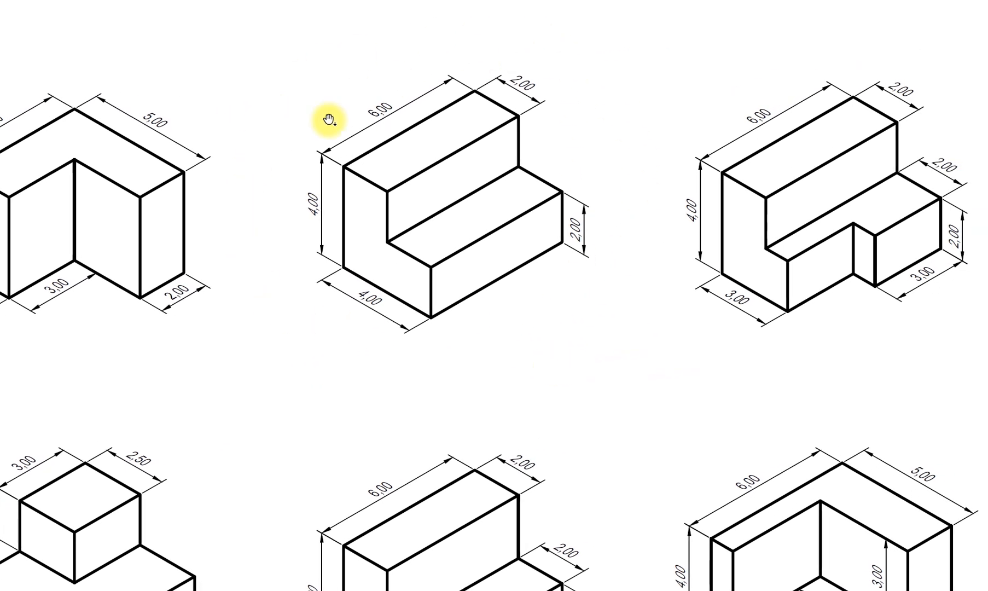
scroll(355, 419, "down", 3, "ctrl")
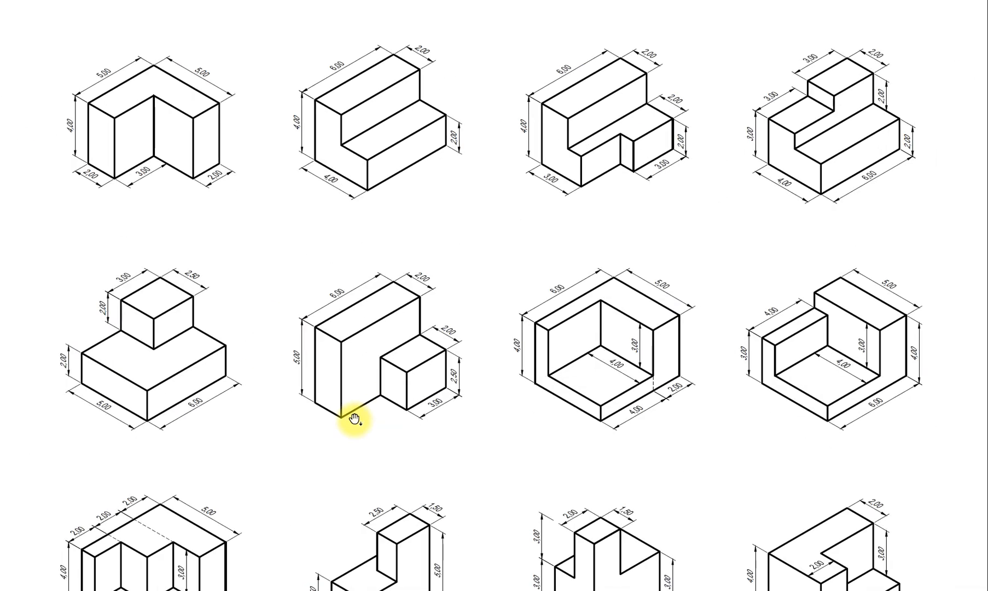
scroll(355, 419, "down", 1, "ctrl")
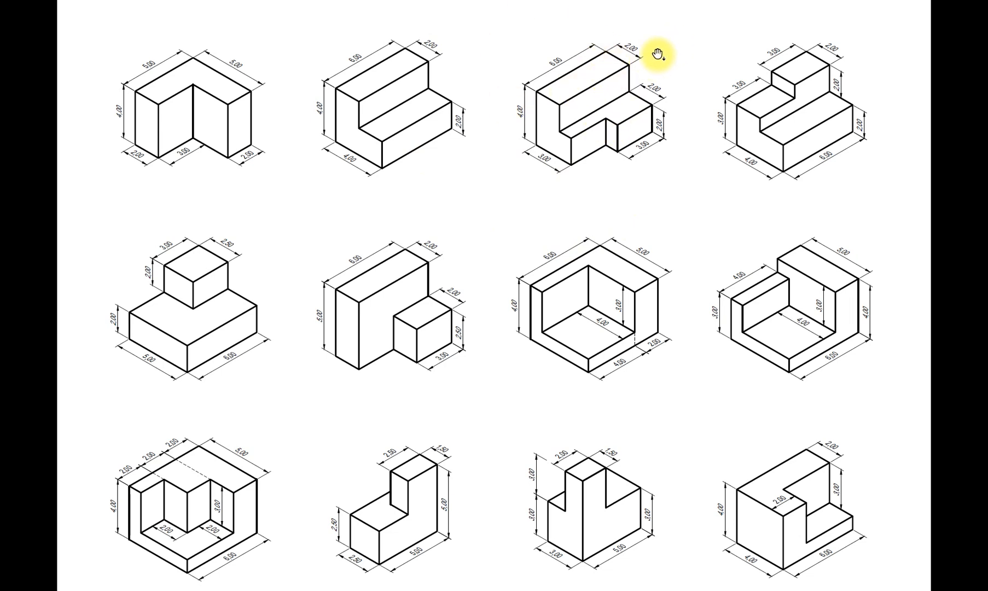
Zoom in and centre the stair-shaped second piece, then leave the PDF.
key("ctrl+plus")
key("ctrl+plus")
key("ctrl+plus")
key("ctrl+plus")
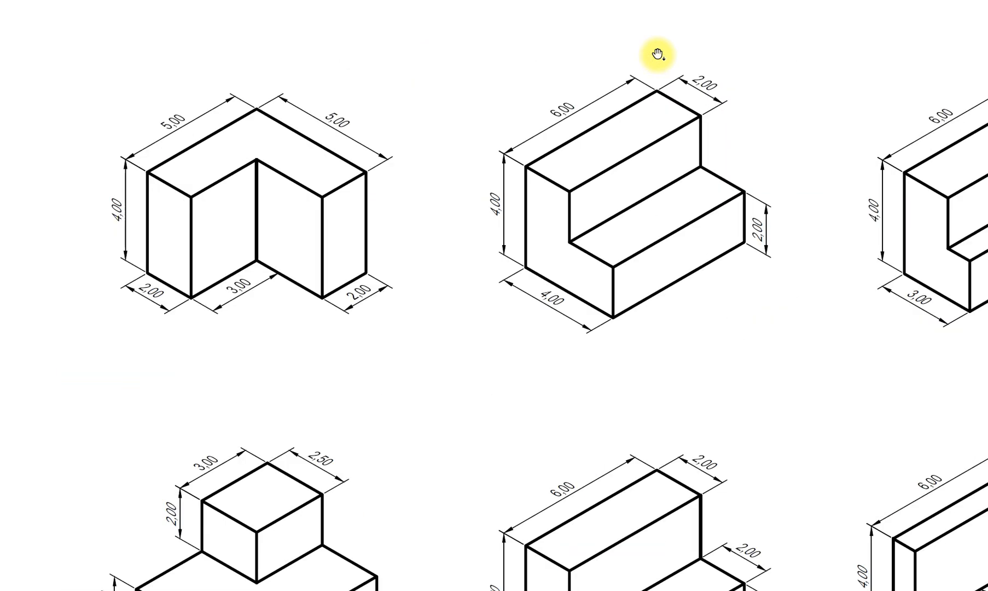
left_click_drag(638, 252, 388, 260)
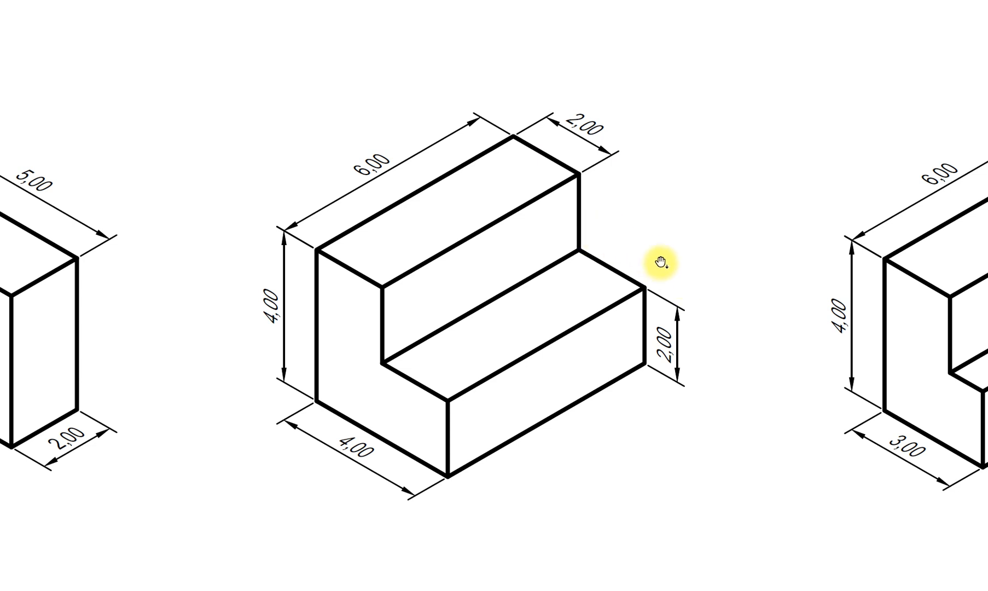
scroll(661, 263, "down", 6, "ctrl")
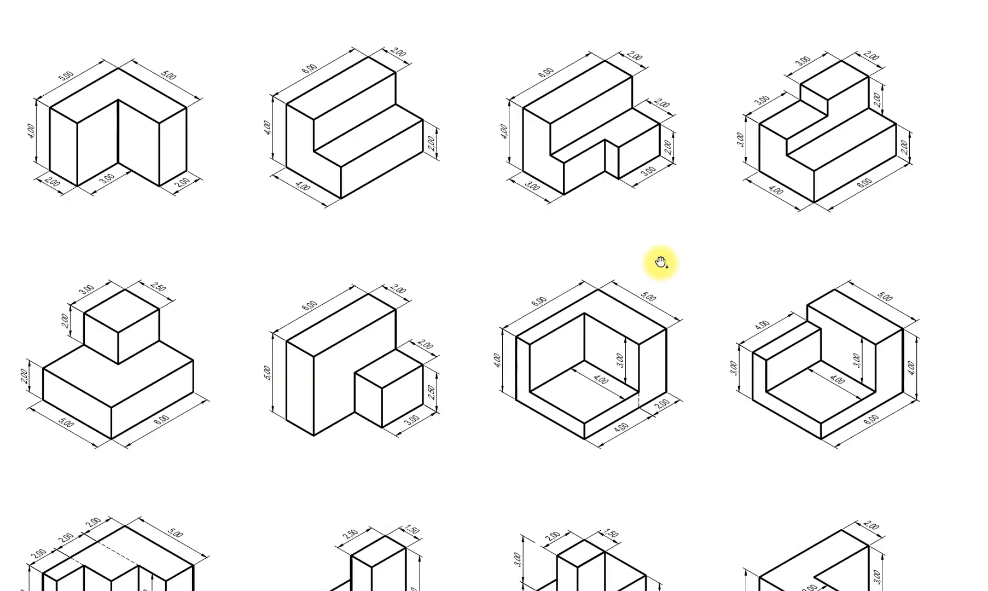
key("alt+Tab")
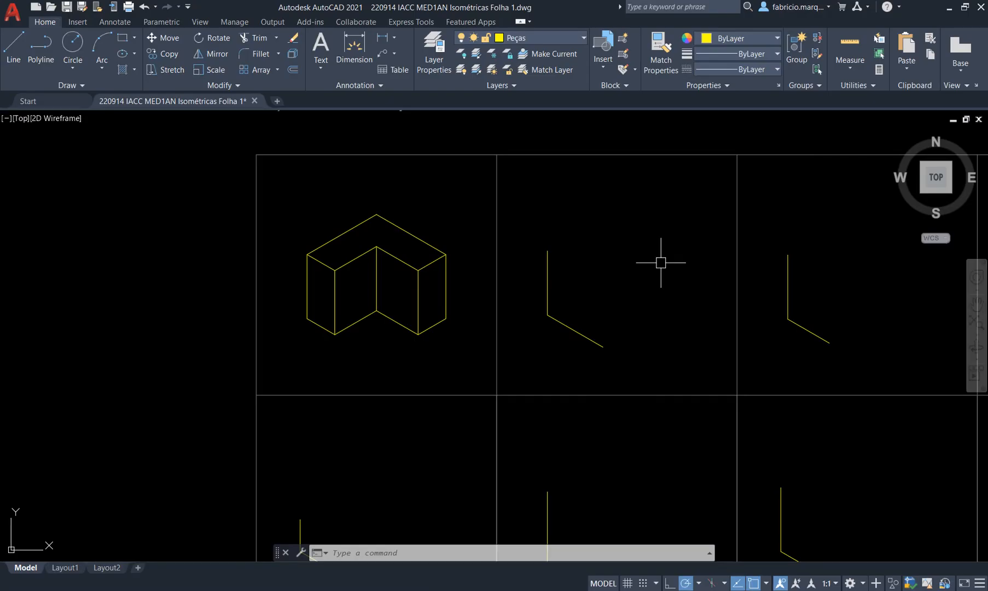
scroll(448, 263, "down", 5)
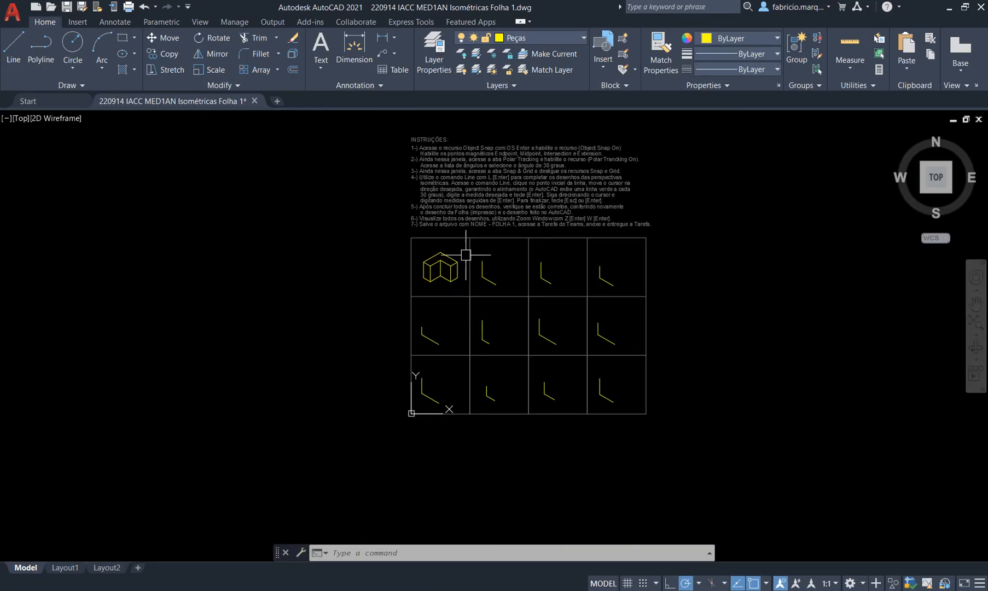
scroll(474, 138, "up", 4)
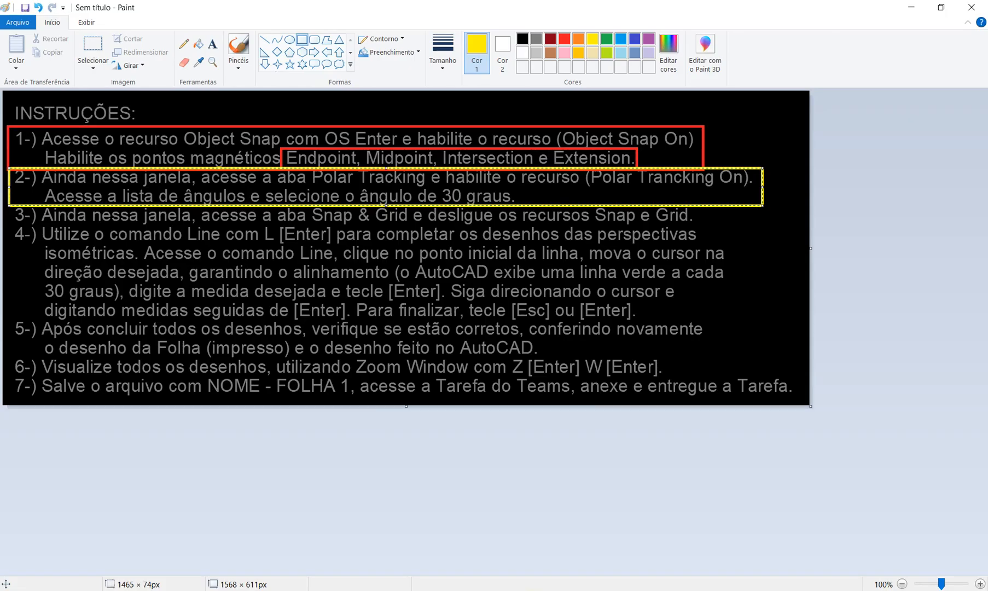
Commit the yellow box and outline instruction 3 (Snap and Grid off) in green, then return to AutoCAD.
left_click(582, 221)
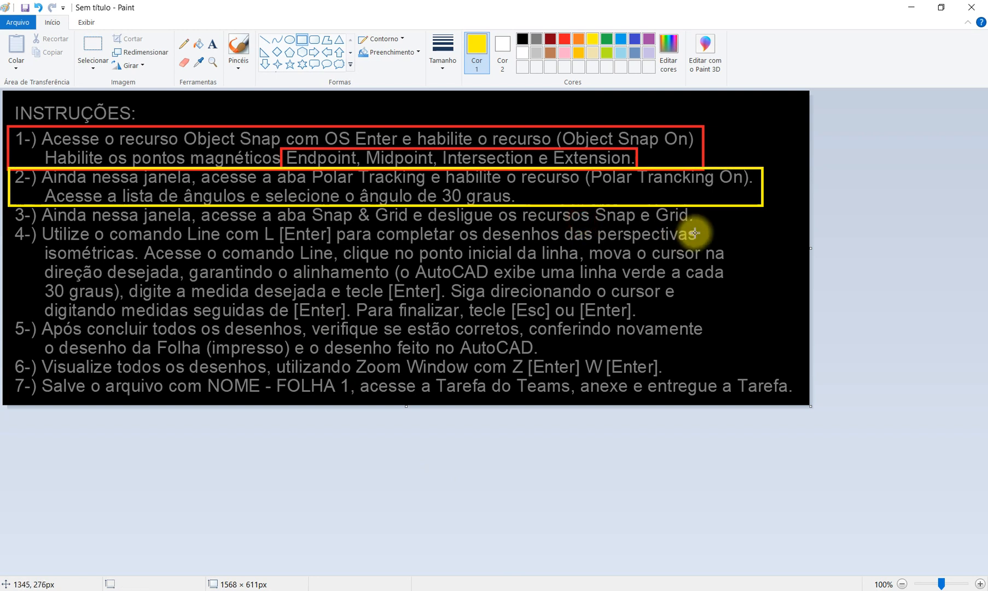
left_click(606, 39)
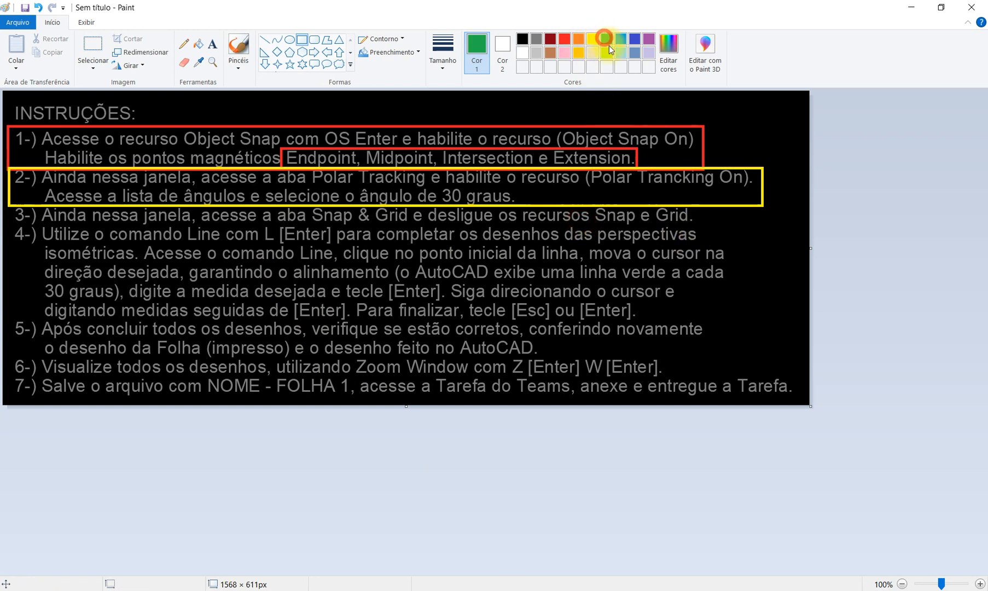
left_click_drag(703, 226, 8, 204)
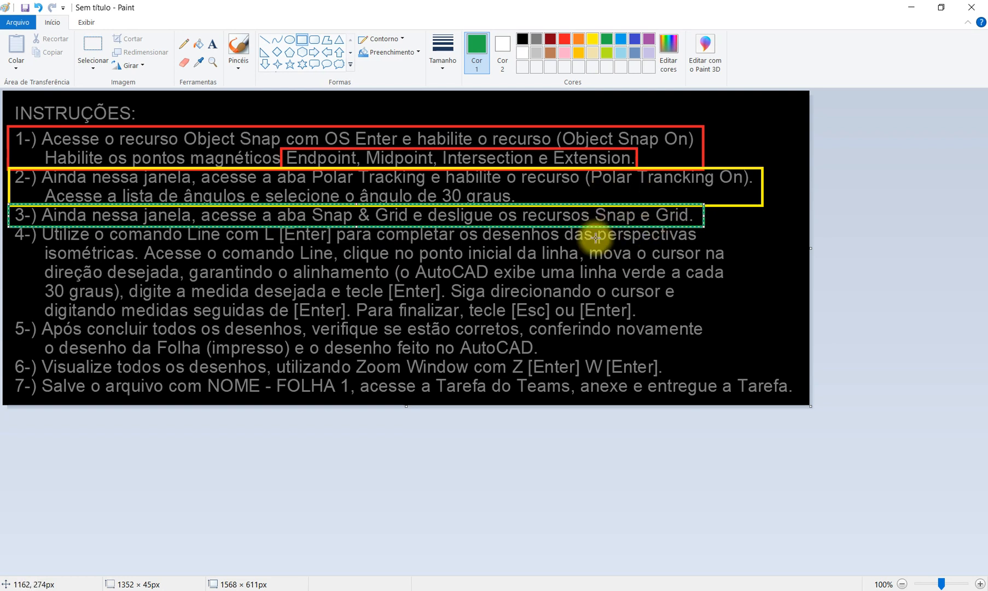
left_click(339, 590)
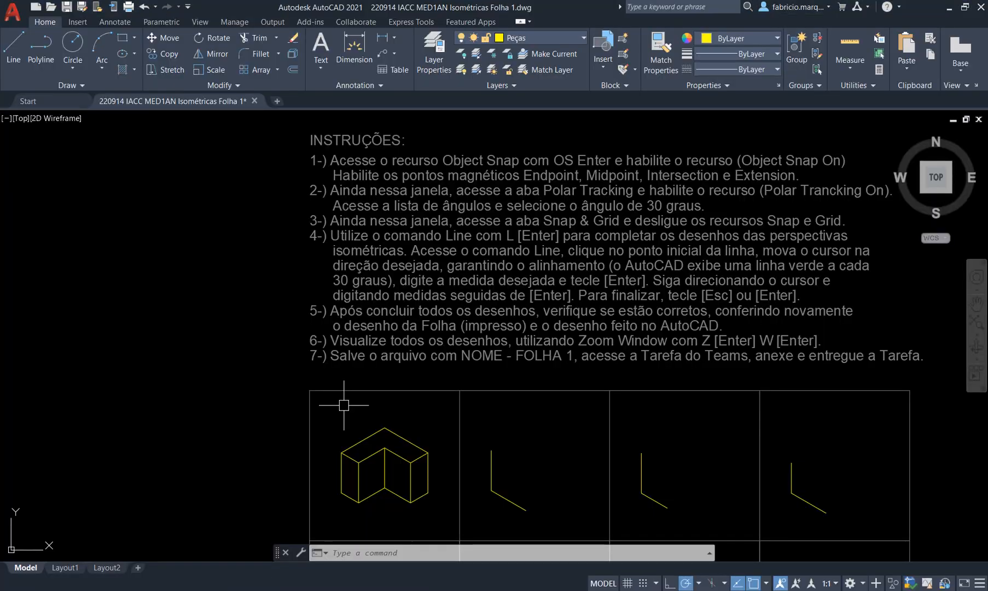
Check the Snap and Grid tab of Drafting Settings, opened with OS, then go back to Paint.
type("OS")
key("Return")
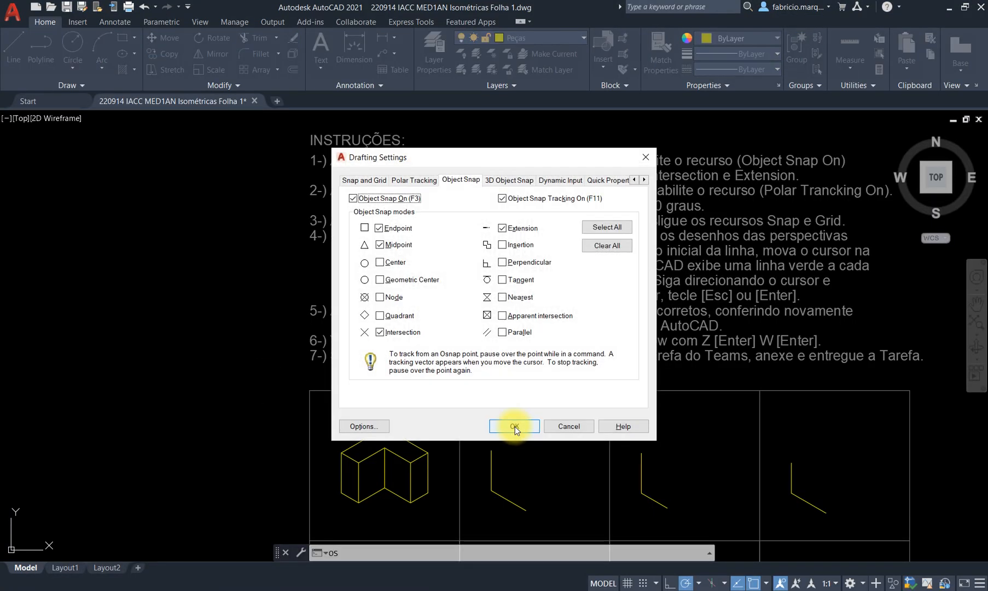
left_click(360, 180)
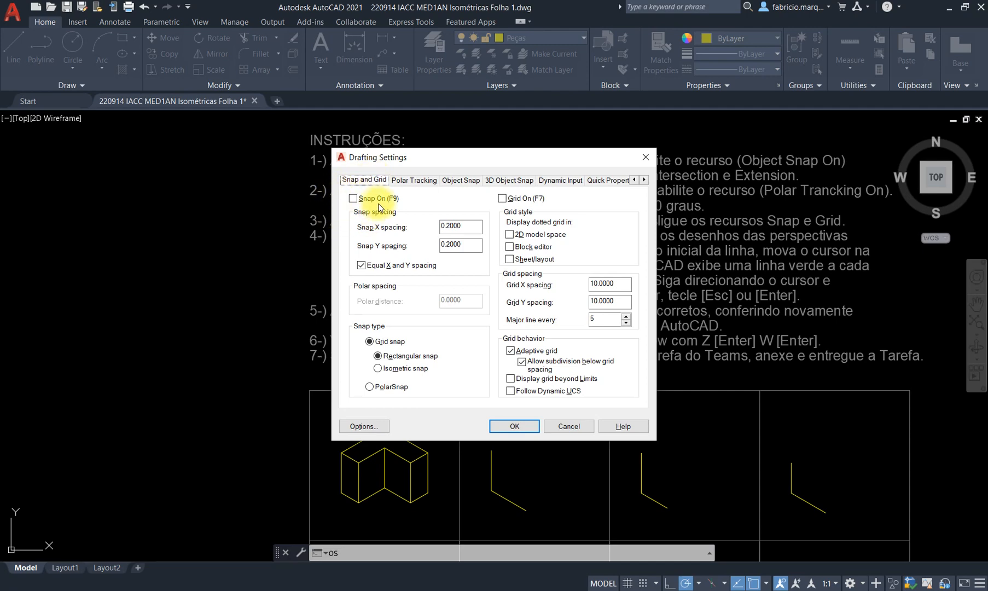
left_click_drag(472, 161, 114, 219)
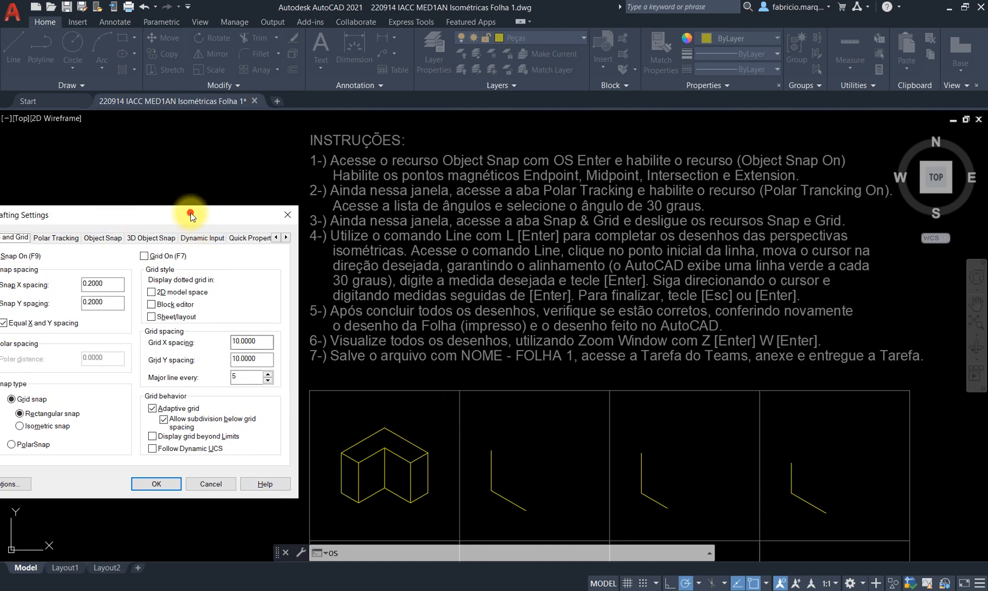
left_click_drag(190, 215, 298, 197)
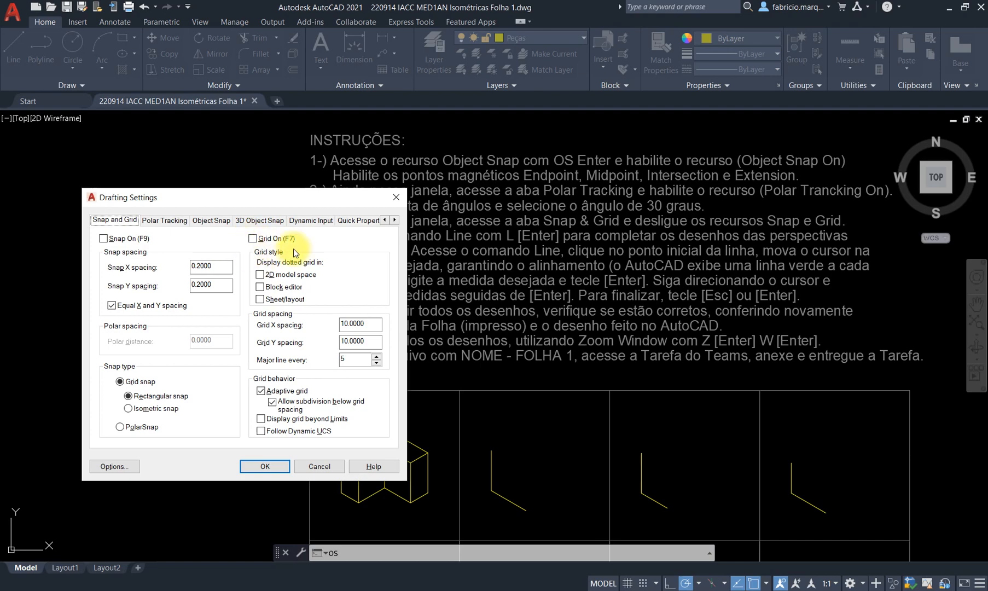
left_click(529, 589)
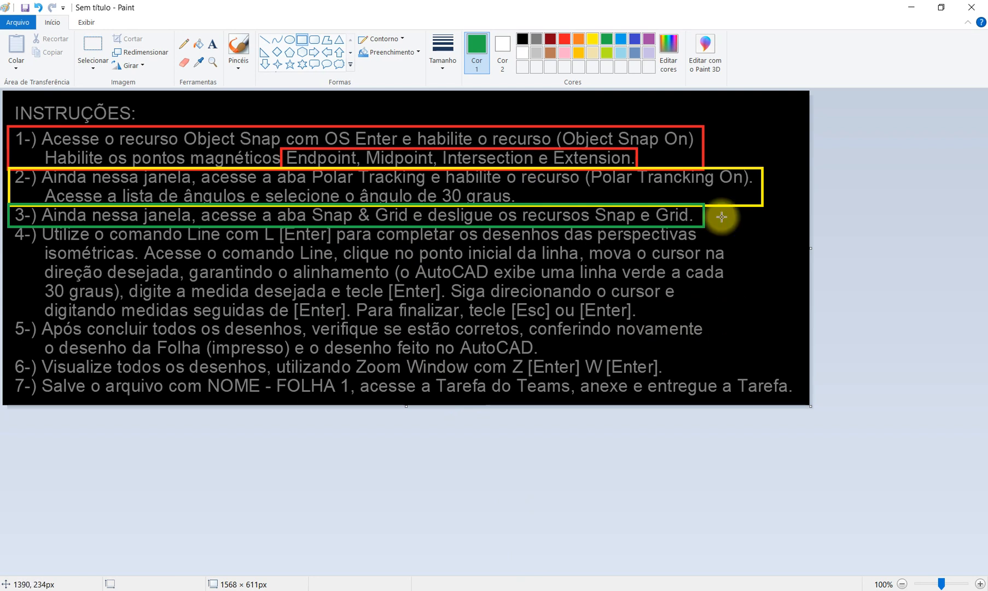
Box instruction 4, "Para finalizar, tecle [Esc] ou" and "[Enter]." in blue.
left_click(621, 38)
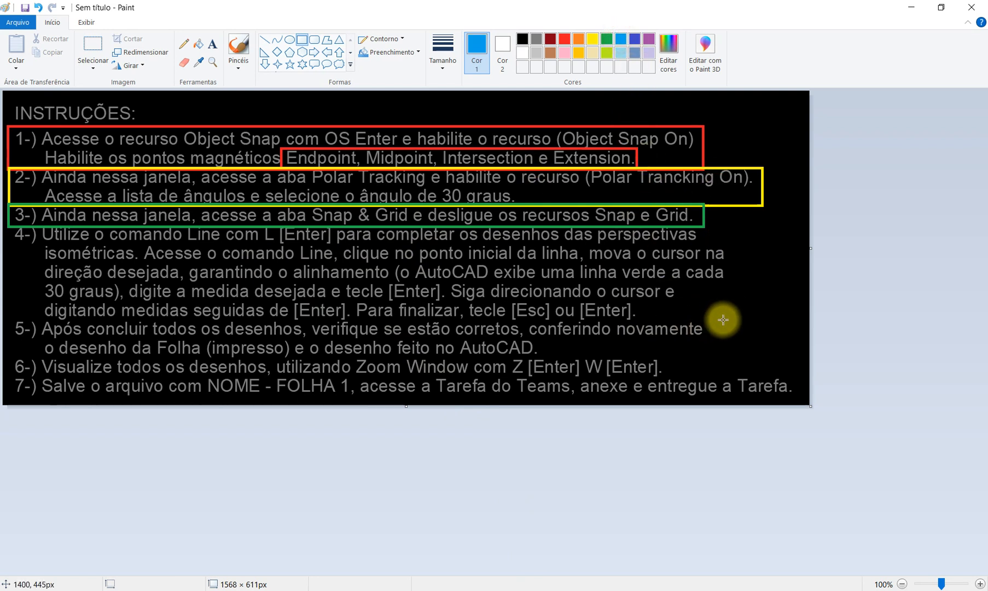
mouse_move(731, 320)
left_mouse_down()
mouse_move(257, 292)
mouse_move(44, 259)
mouse_move(7, 226)
left_mouse_up()
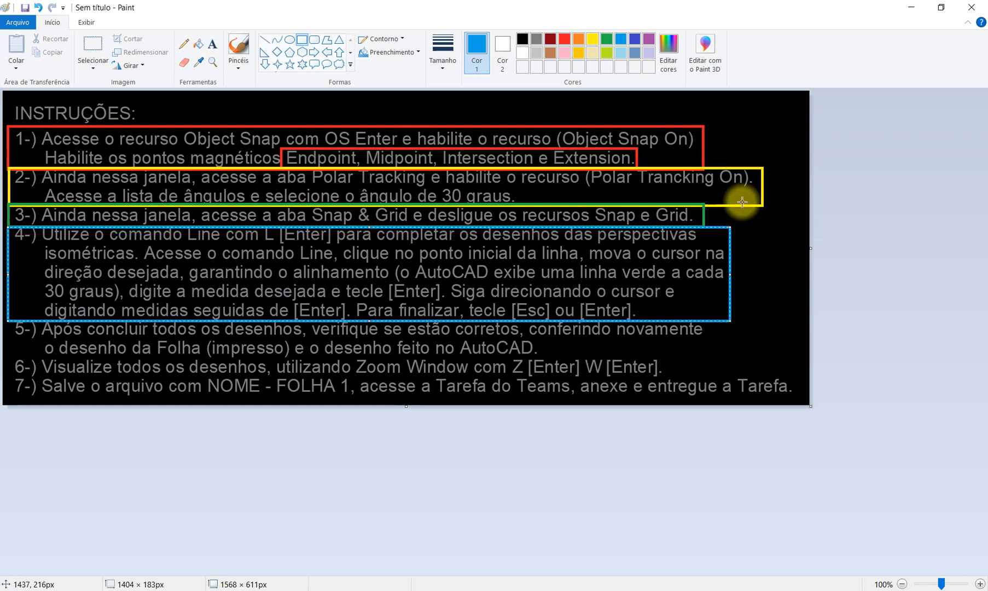
left_click(777, 166)
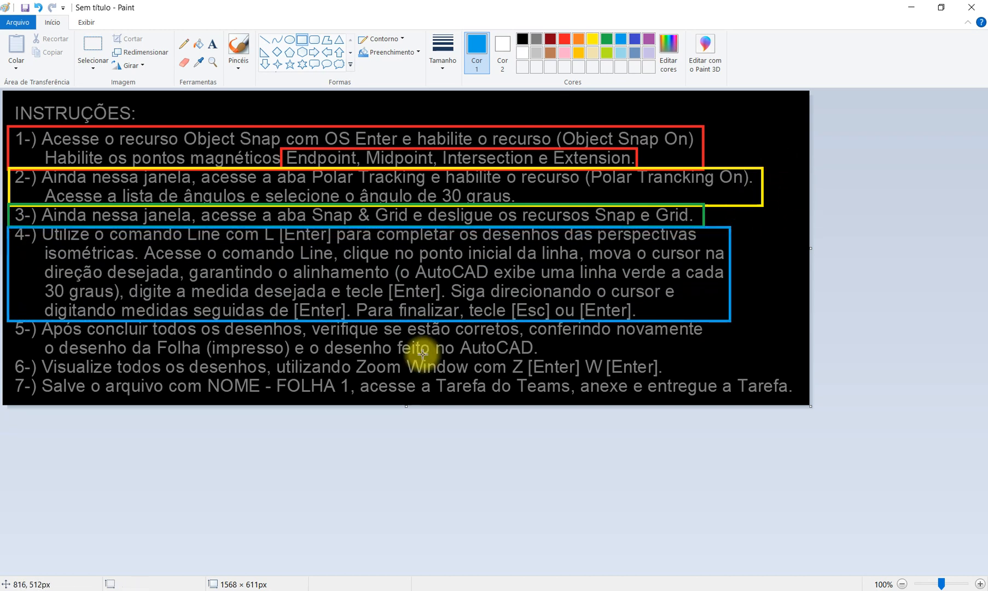
left_click_drag(349, 298, 646, 322)
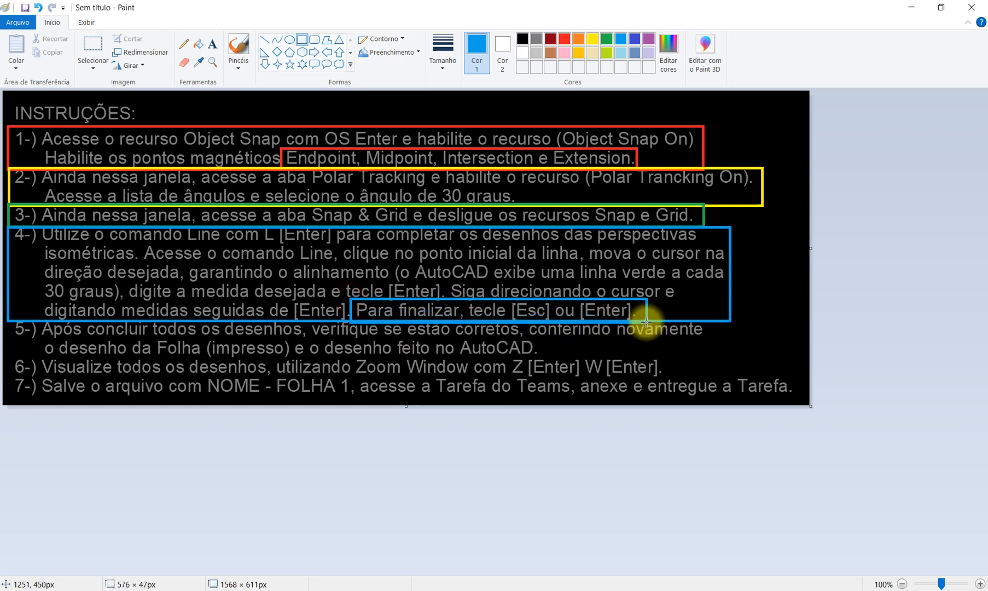
left_click(575, 299)
left_click_drag(574, 300, 648, 323)
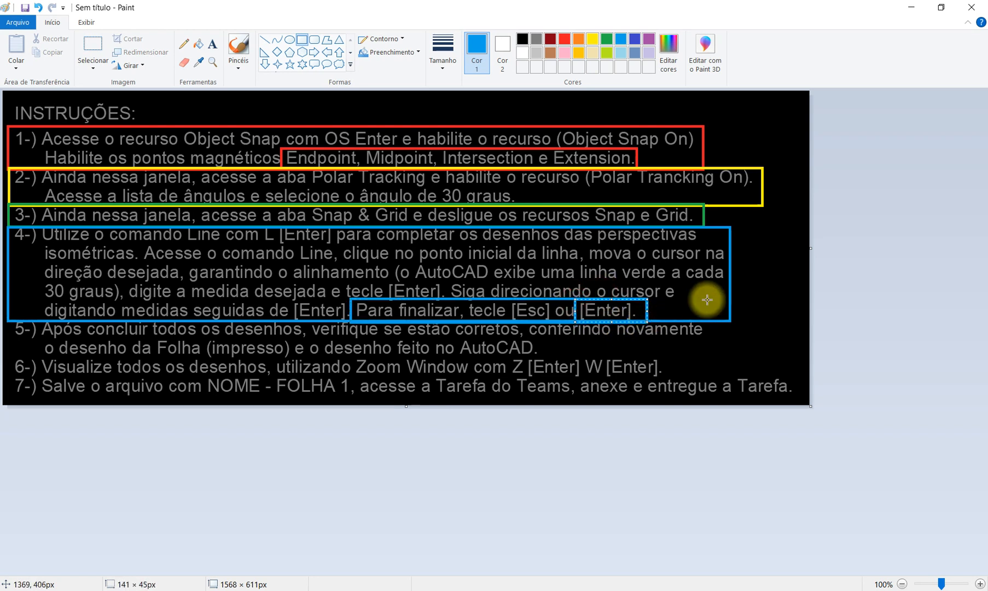
left_click(713, 322)
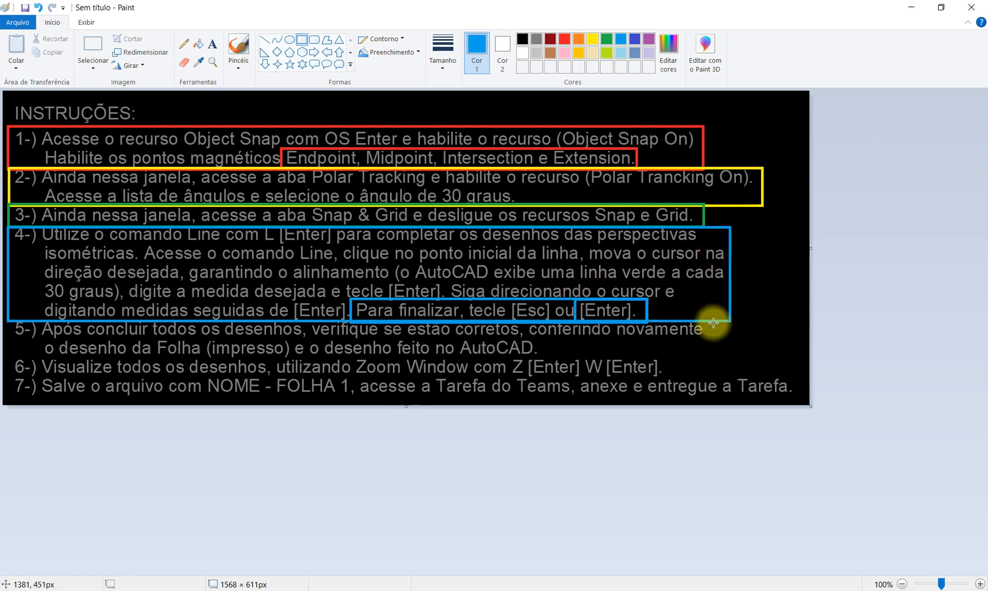
Draw a lime green box around "verifique se estão corretos,".
left_click(609, 38)
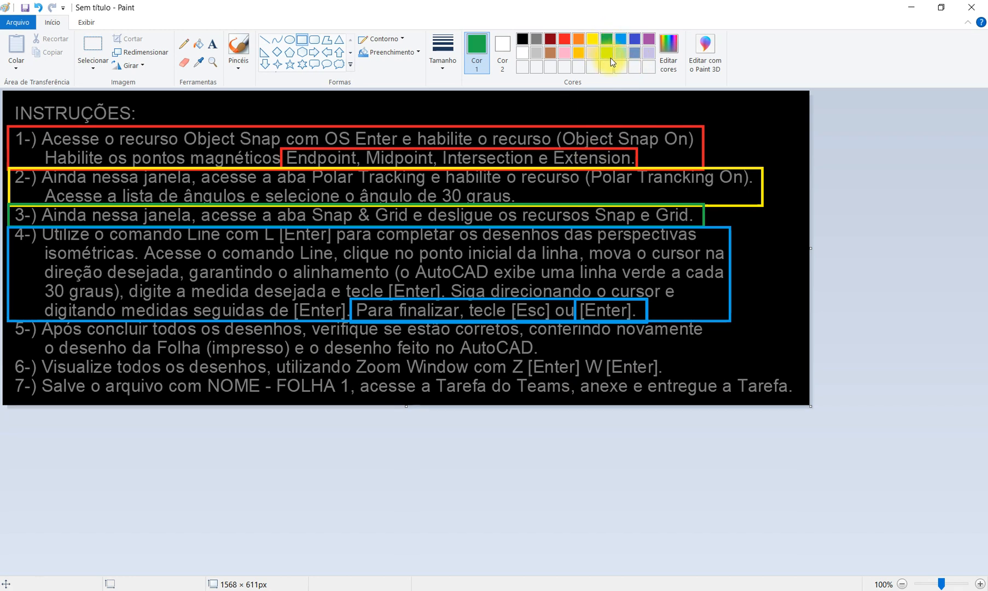
left_click(609, 54)
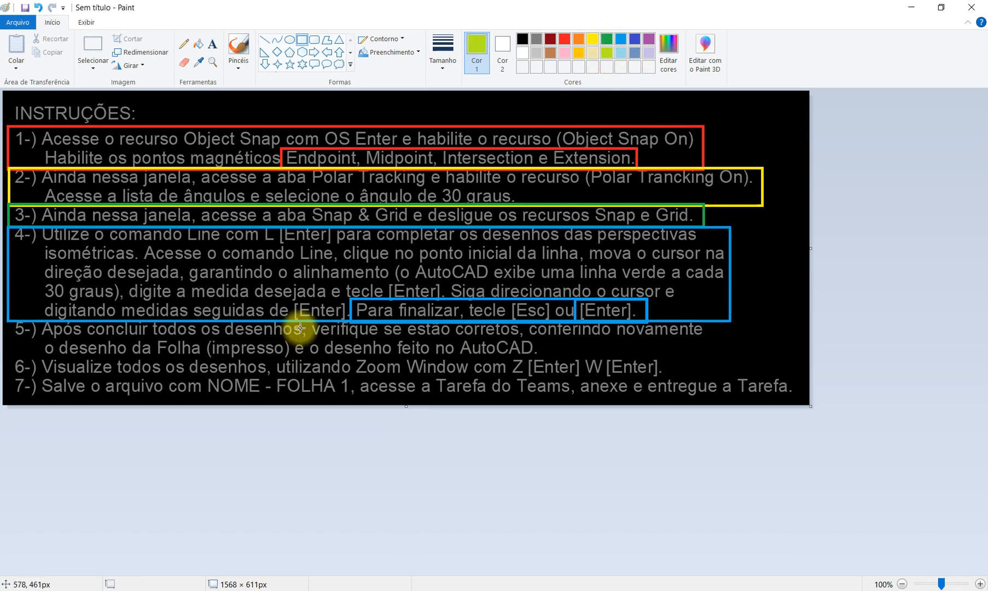
left_click_drag(304, 319, 528, 340)
Finish the lime box around instruction 5 and close Drafting Settings without changes.
left_click(583, 367)
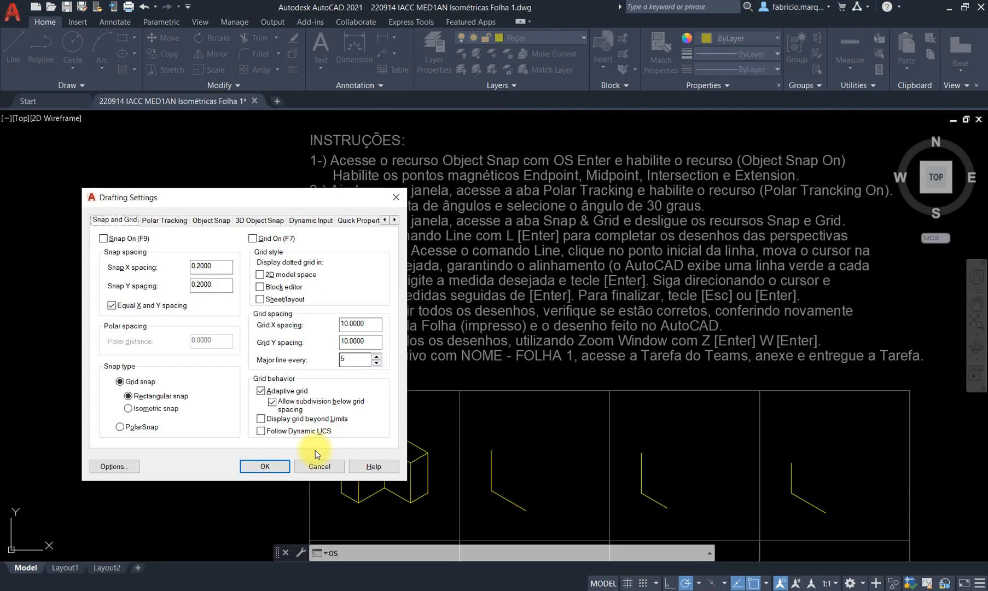
left_click(344, 464)
scroll(493, 406, "down", 4)
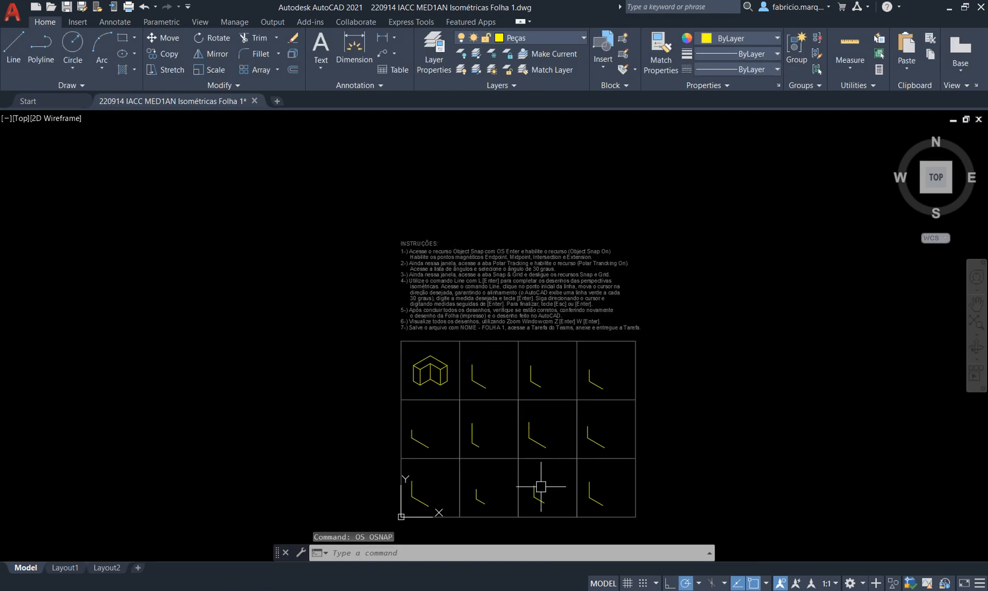
scroll(541, 471, "up", 5)
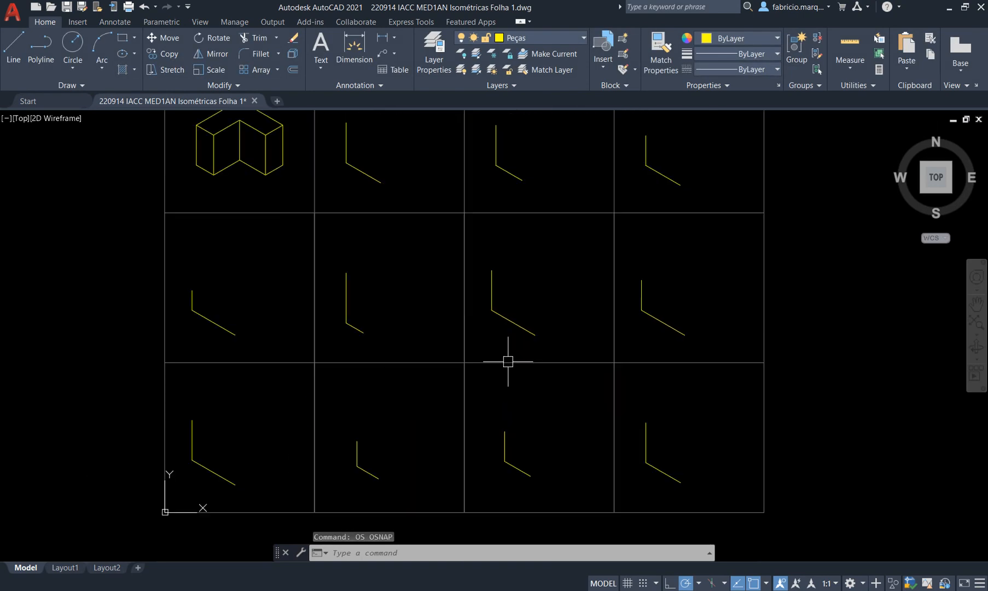
Centre the twelve-cell grid in view, then switch via AutoCAD to the instructions image in Paint.
middle_click_drag(508, 359, 525, 396)
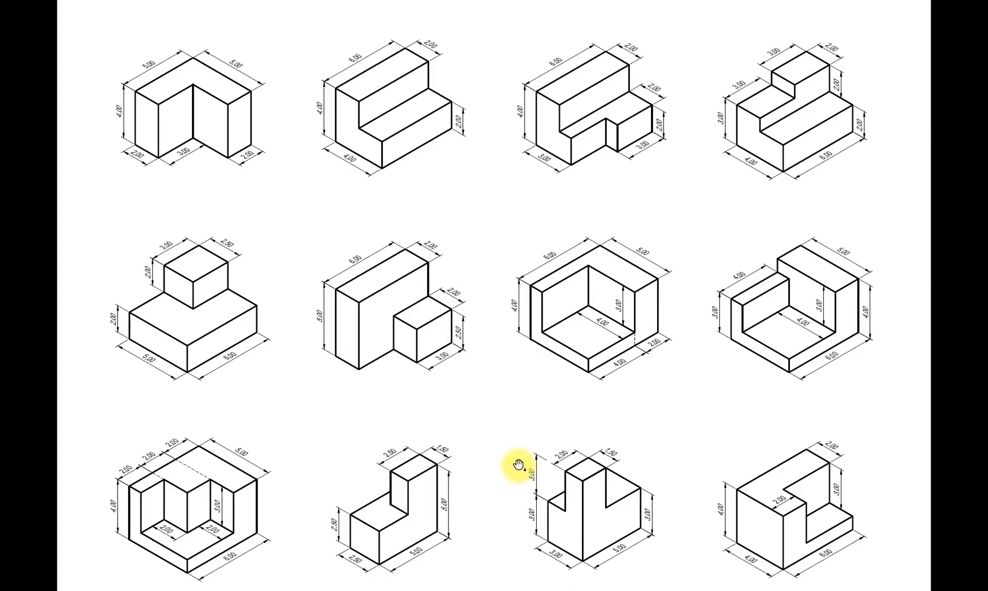
key("alt+Tab")
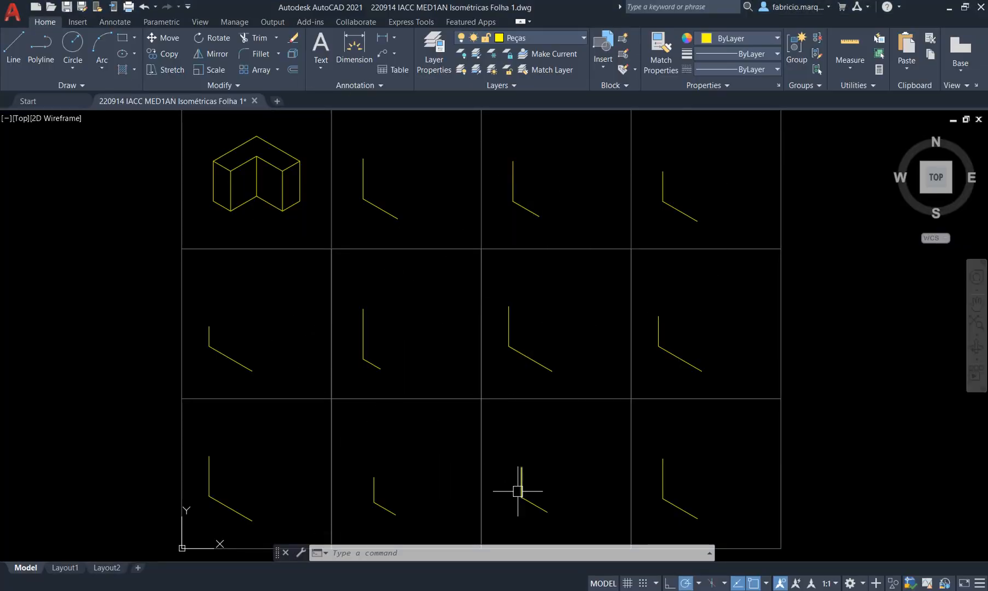
key("alt+Tab")
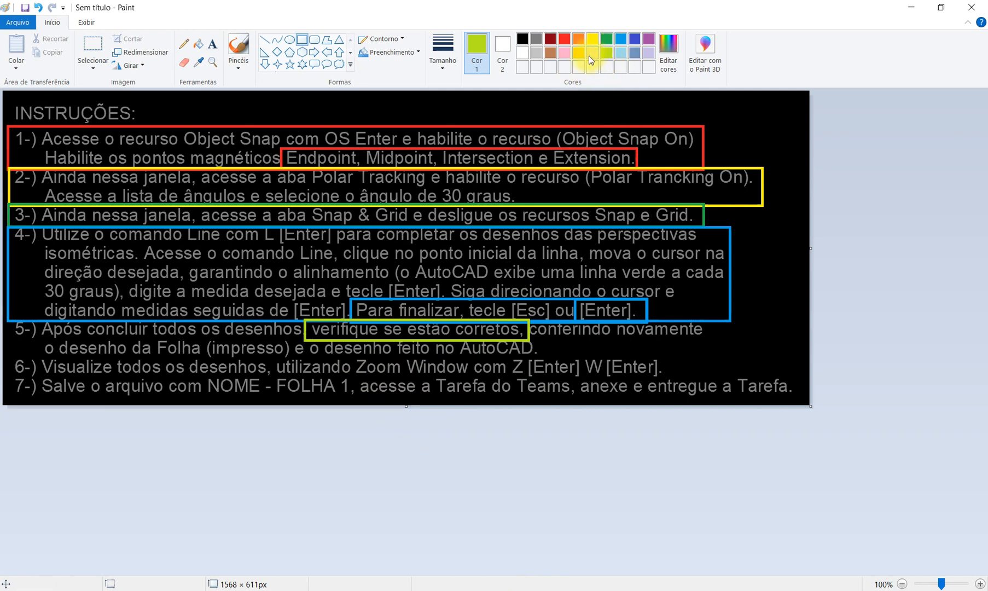
Box step 6's Zoom Window instruction in purple, then return to the AutoCAD drawing.
left_click(649, 41)
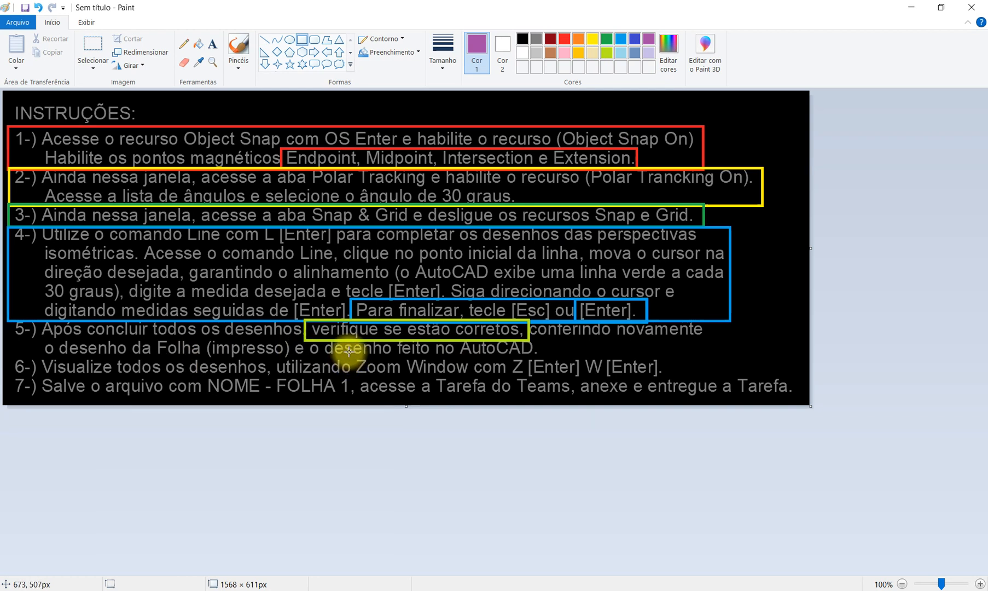
left_click_drag(349, 351, 667, 378)
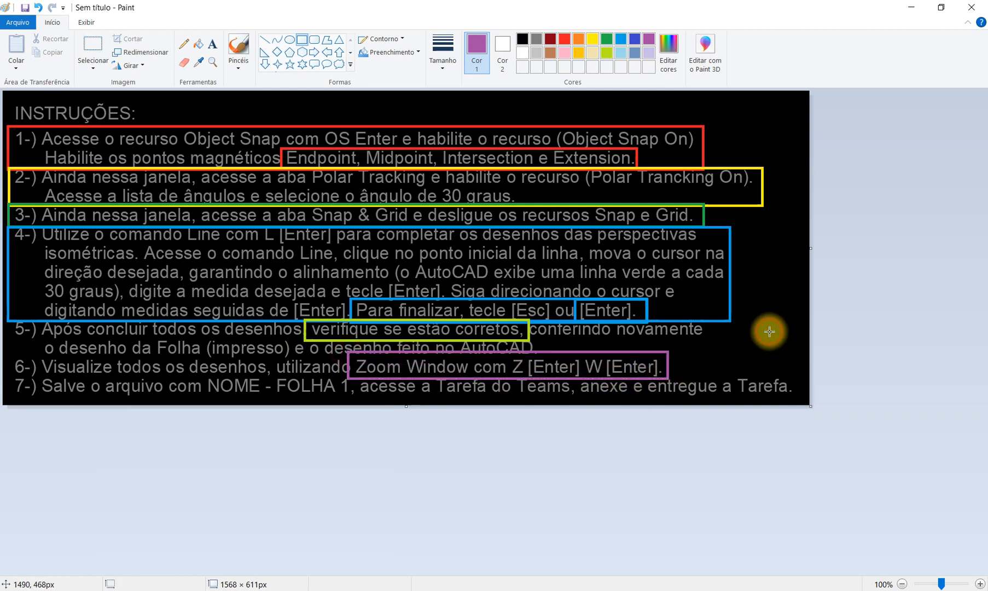
left_click(243, 590)
scroll(500, 317, "down", 6)
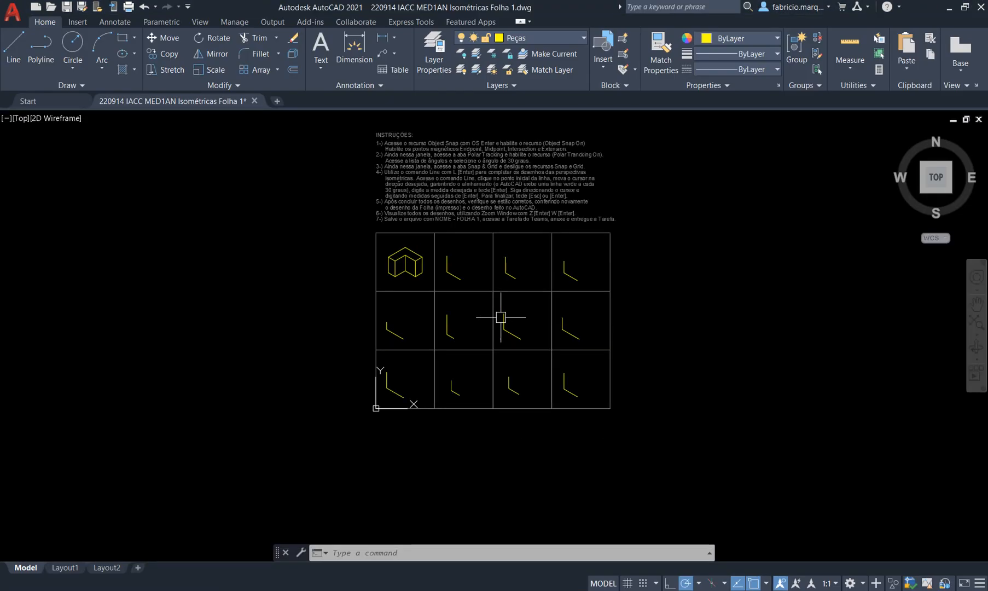
Zoom Window (Z, W) from the grid's top-left to bottom-right so all twelve cells fill the view.
scroll(588, 221, "up", 2)
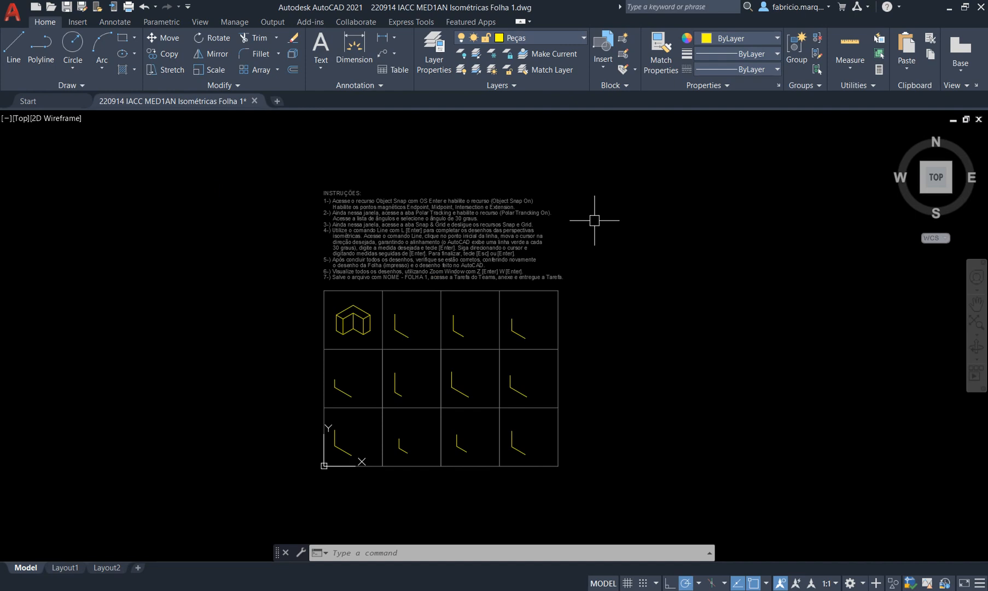
type("z")
key("Return")
type("w")
key("Return")
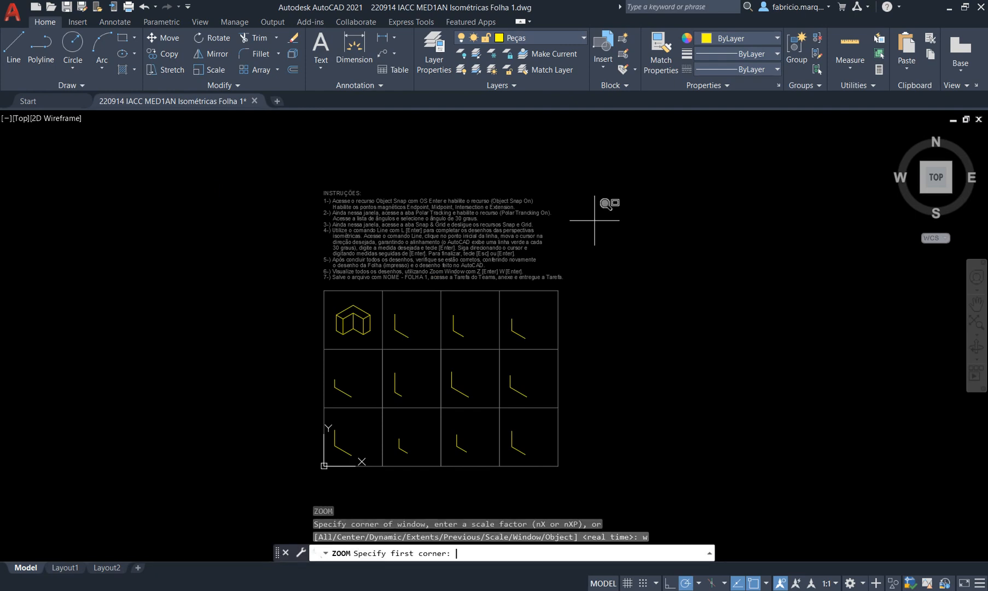
left_click(316, 283)
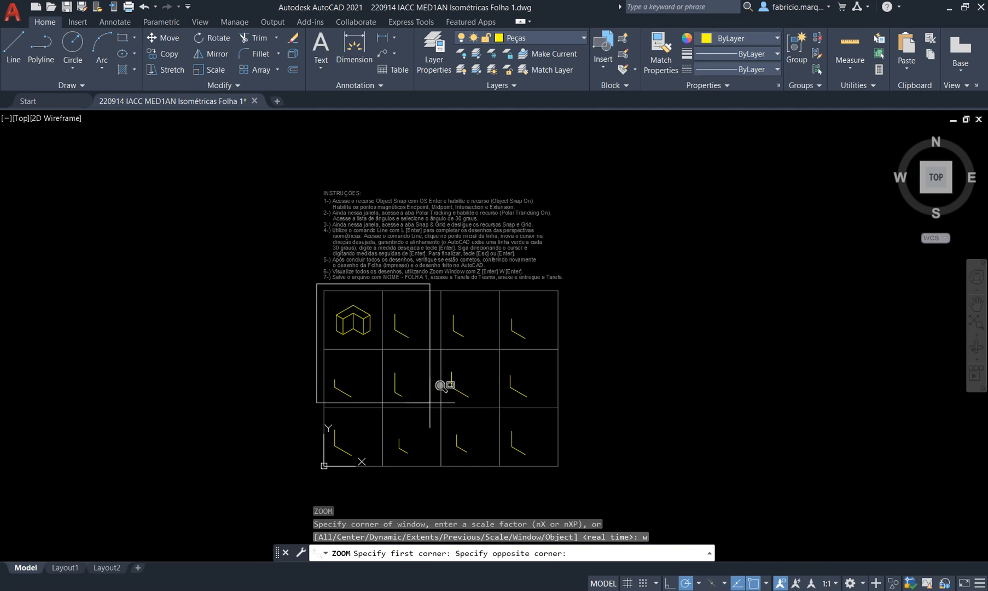
left_click(566, 474)
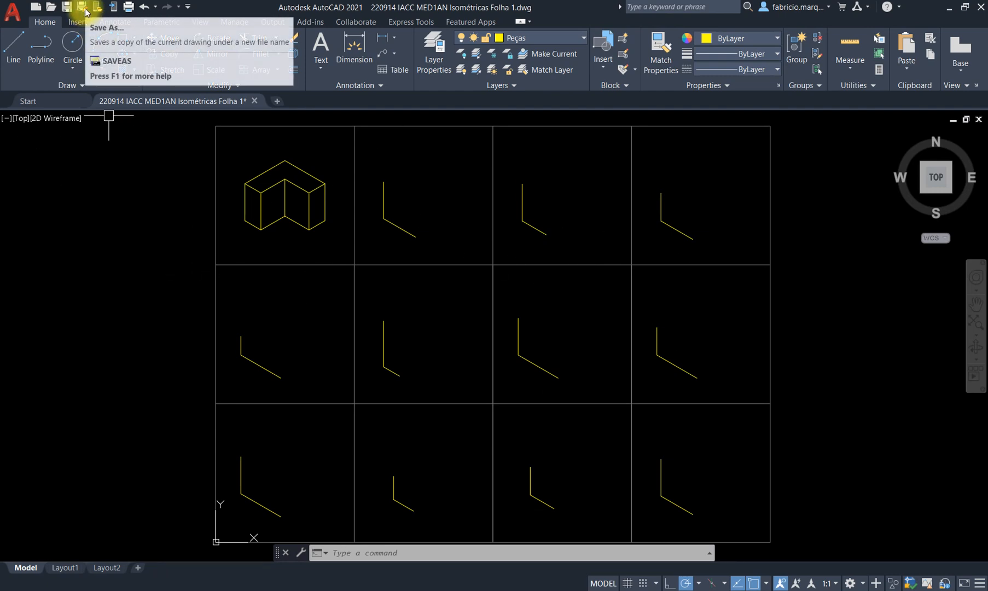
left_click(16, 20)
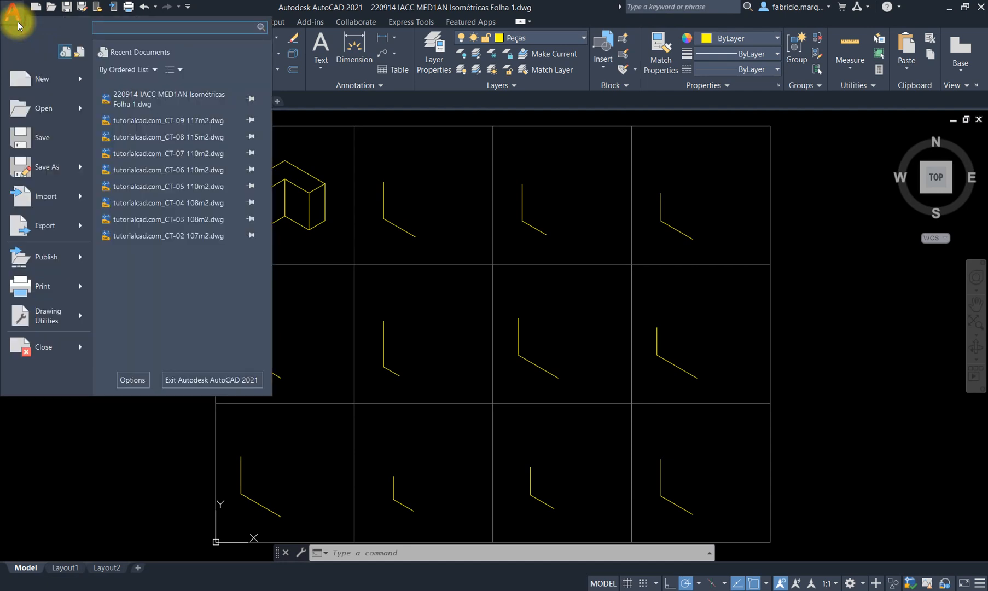
left_click(56, 168)
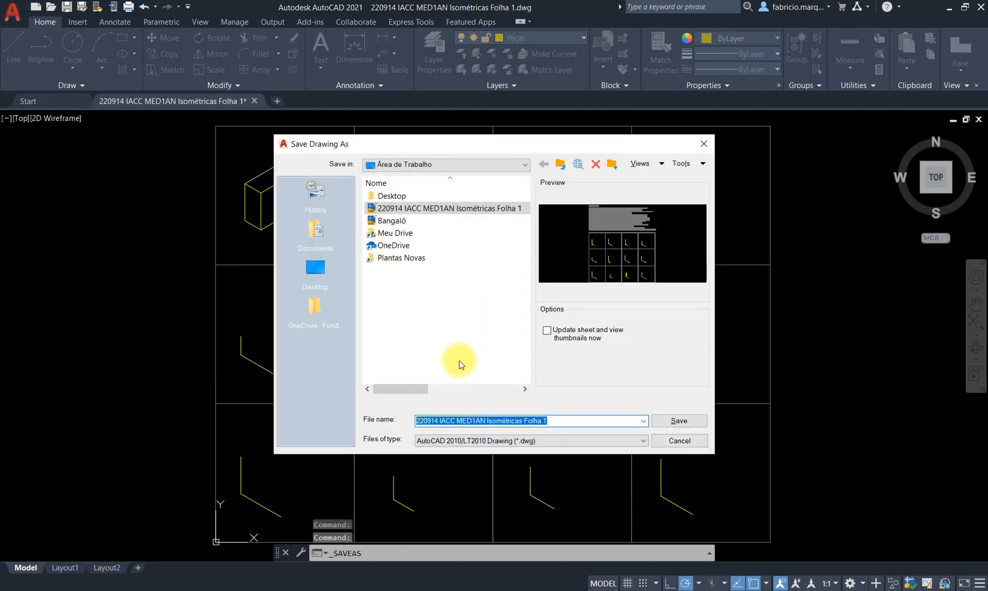
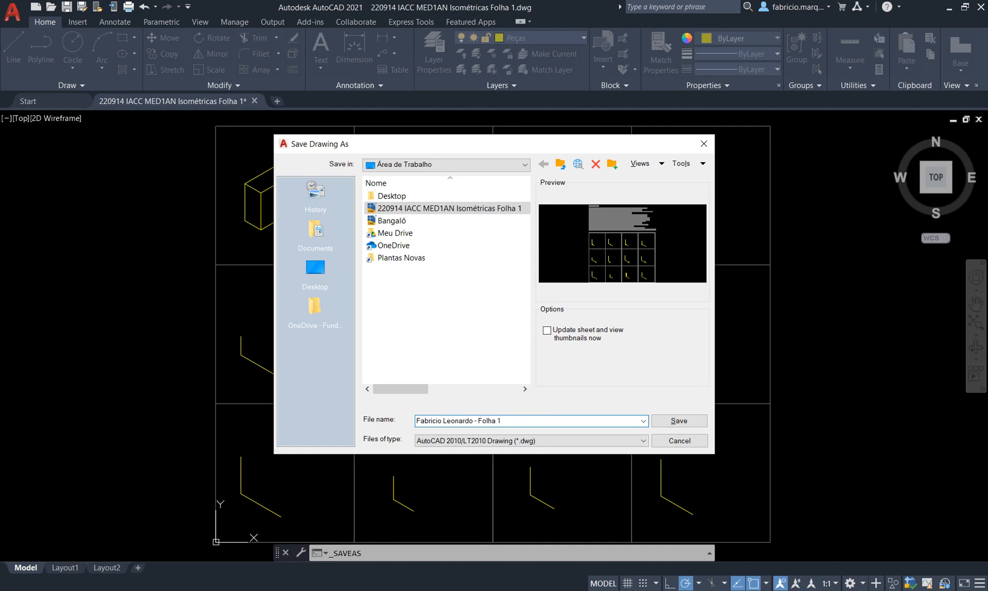
left_click_drag(479, 420, 524, 420)
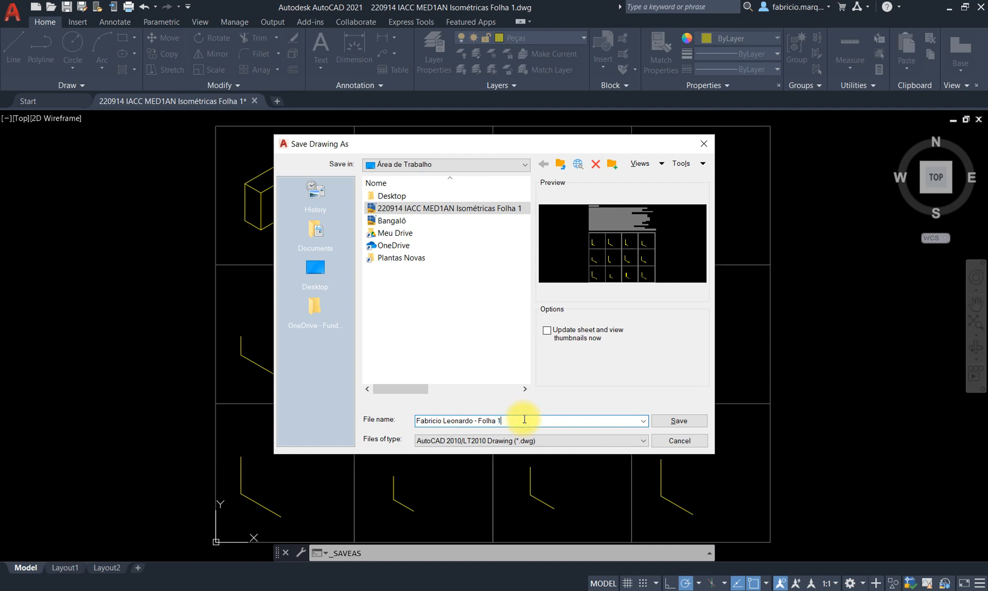
double_click(515, 421)
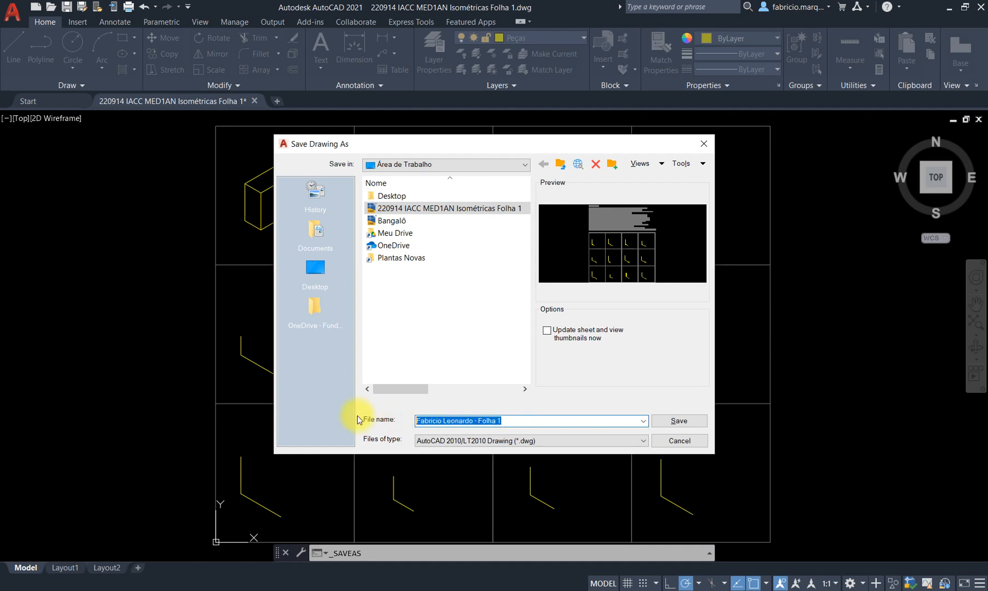
left_click(514, 421)
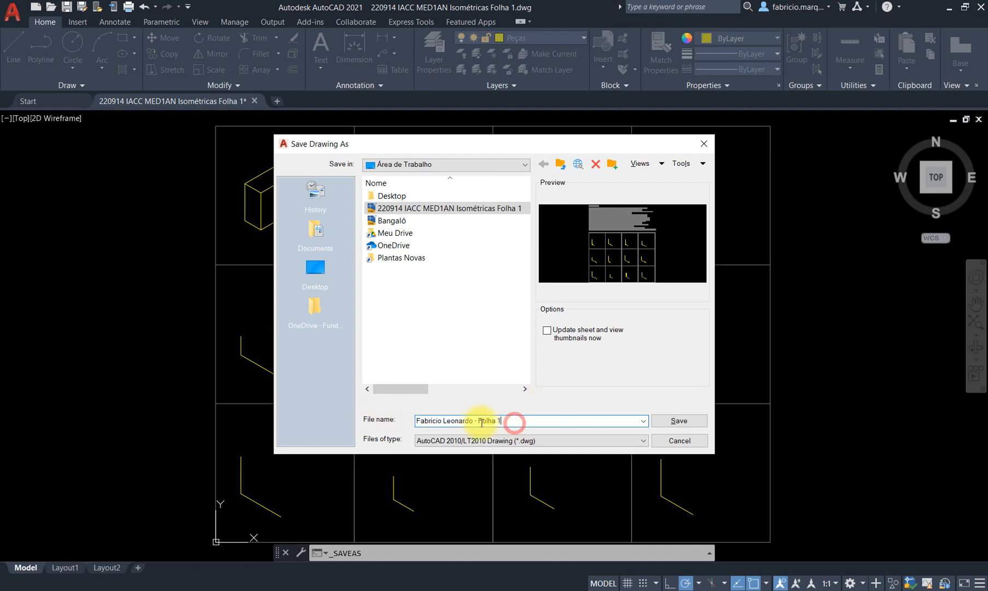
double_click(520, 420)
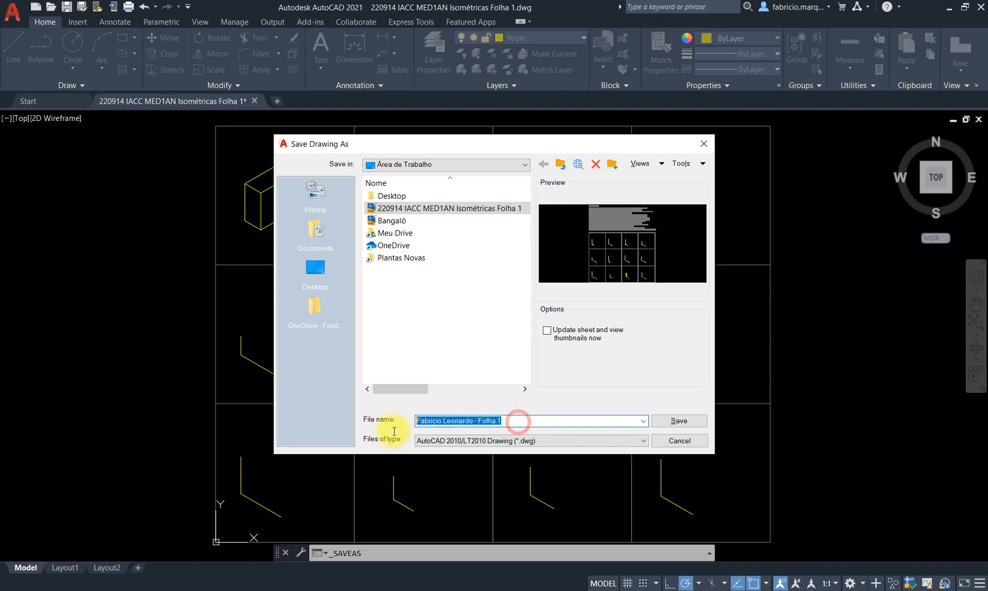
left_click(526, 420)
double_click(529, 420)
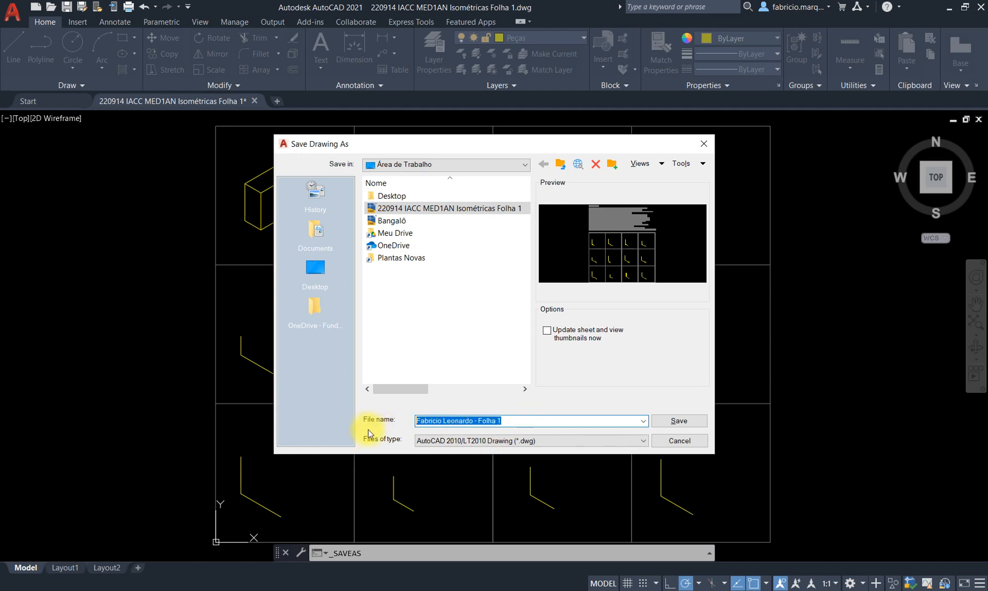
left_click(534, 421)
left_click(679, 440)
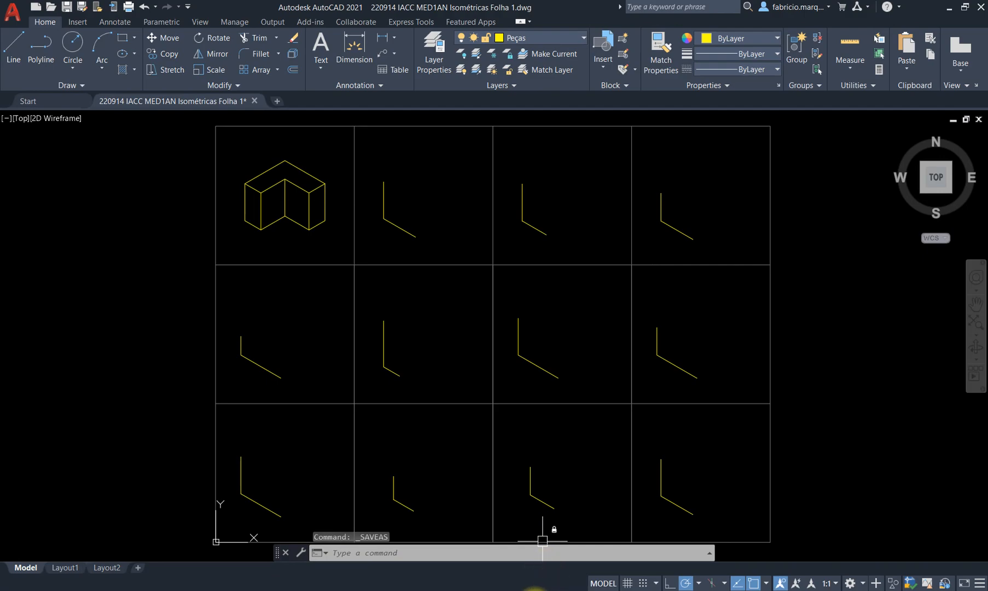
Box step 7's 'NOME - FOLHA 1' and Teams submission phrase in purple, then close Paint without saving.
left_click(525, 590)
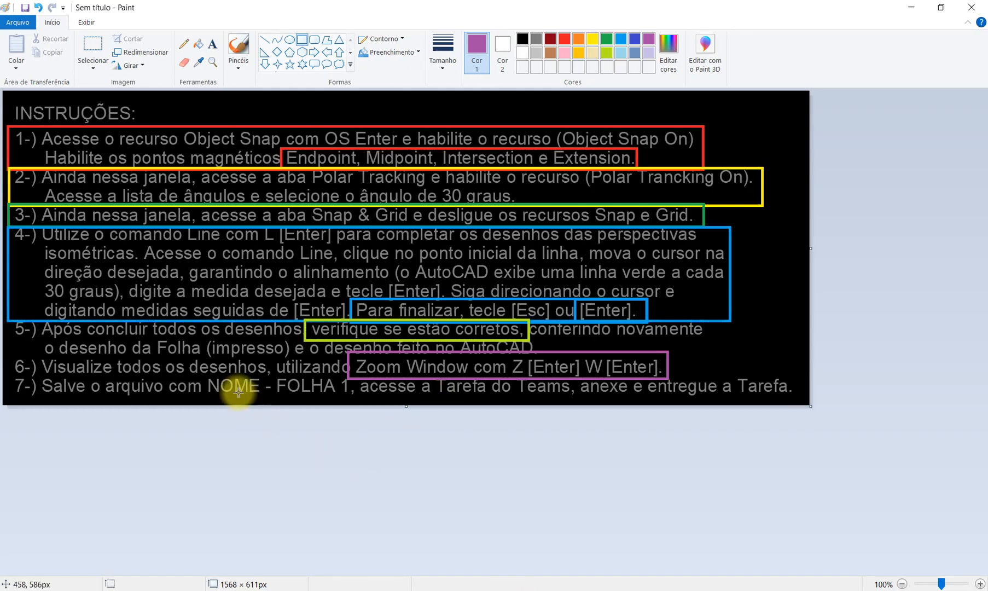
left_click_drag(203, 370, 361, 396)
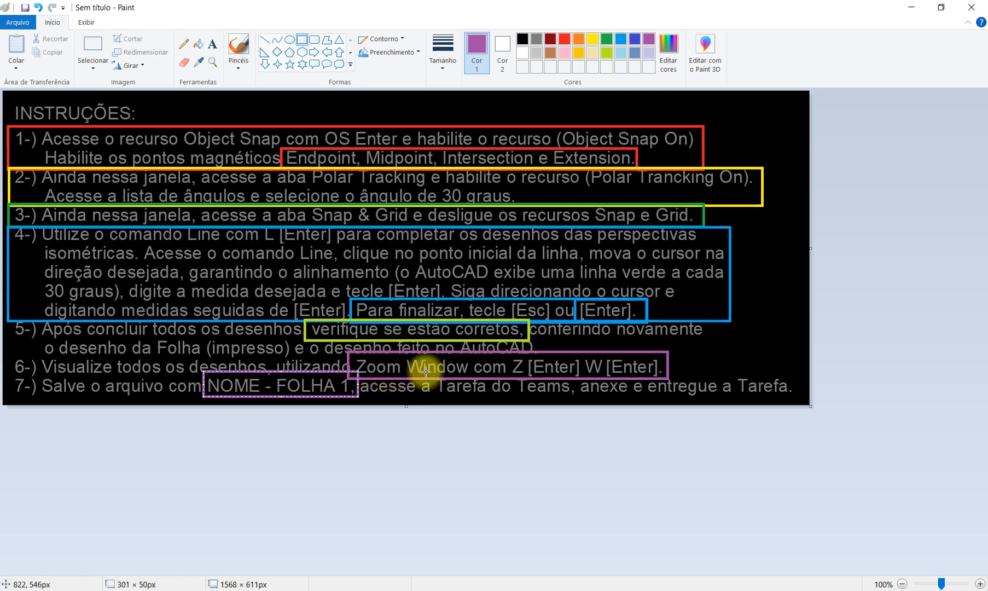
left_click_drag(433, 375, 629, 392)
left_click_drag(631, 372, 800, 375)
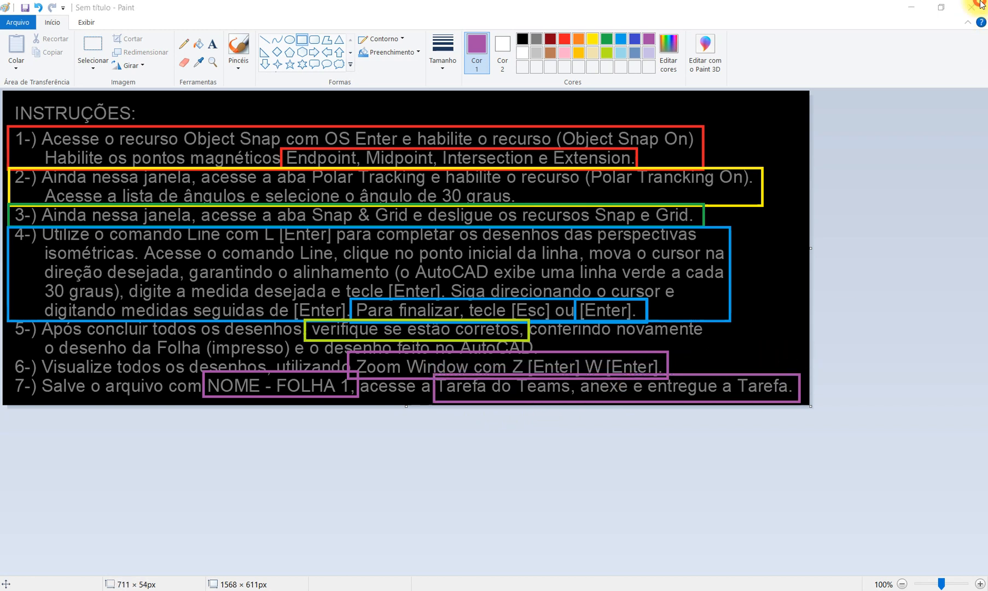
left_click(972, 7)
left_click(495, 304)
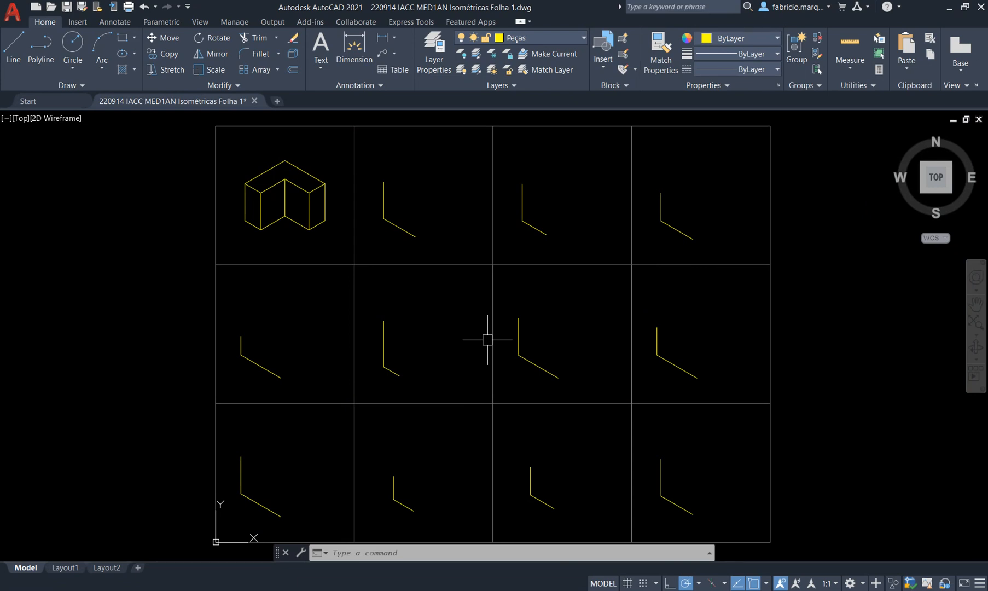
Open Drafting Settings with OS, confirm the 30 polar increment angle, and review the object snaps.
type("os")
key("Return")
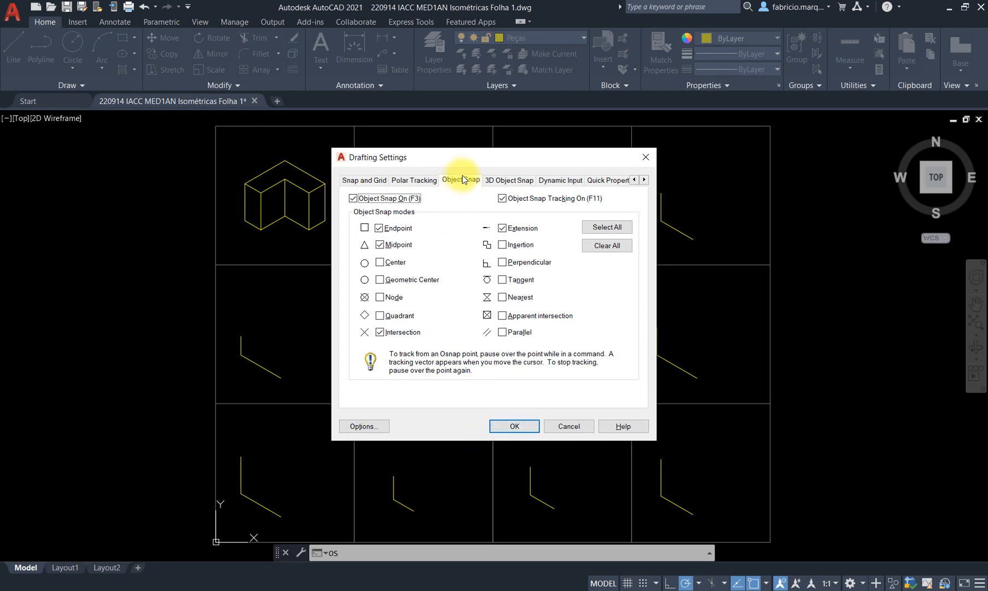
left_click(414, 180)
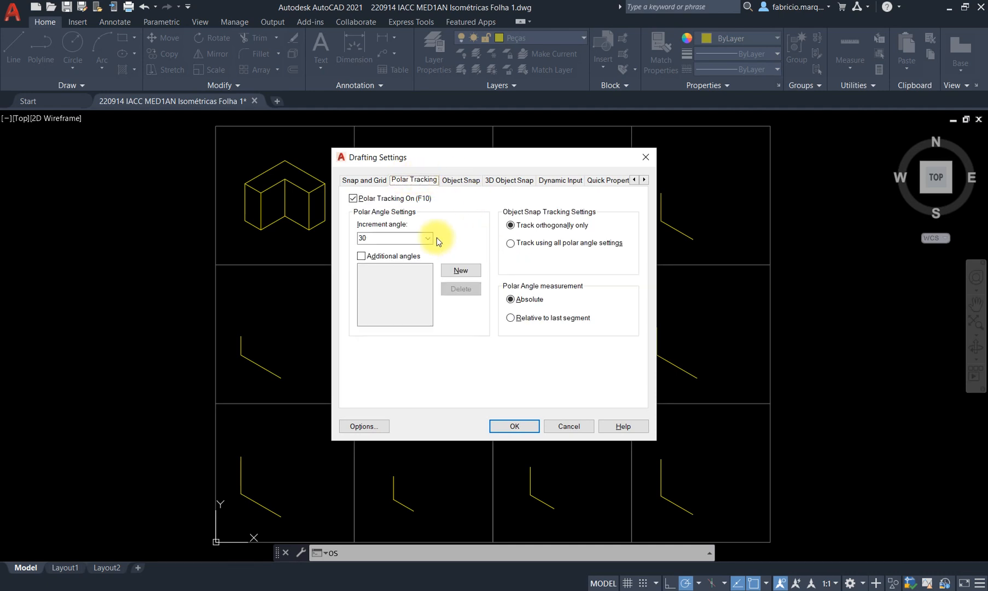
mouse_move(417, 257)
left_click(426, 243)
left_click(426, 242)
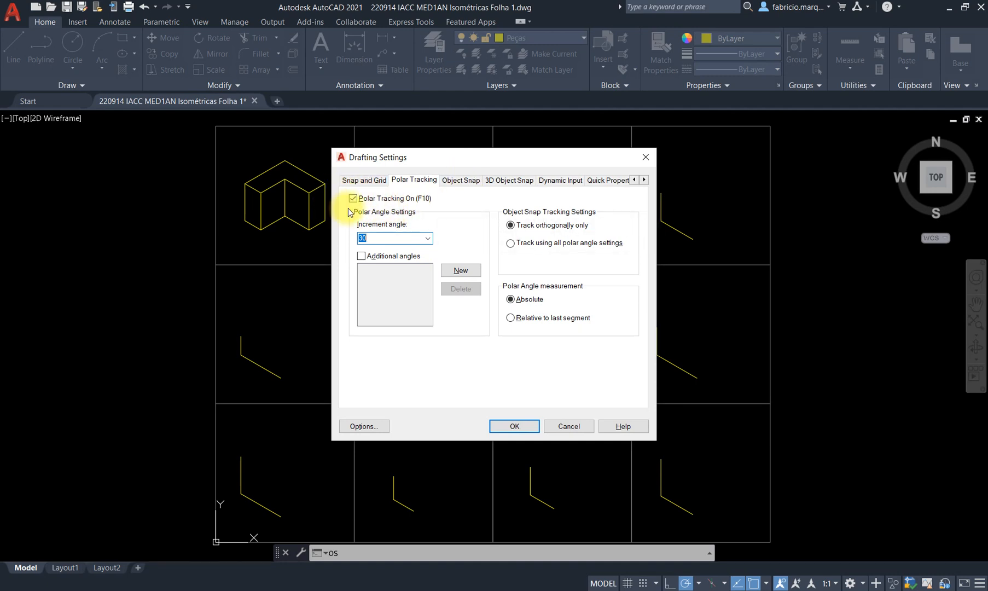
left_click(462, 180)
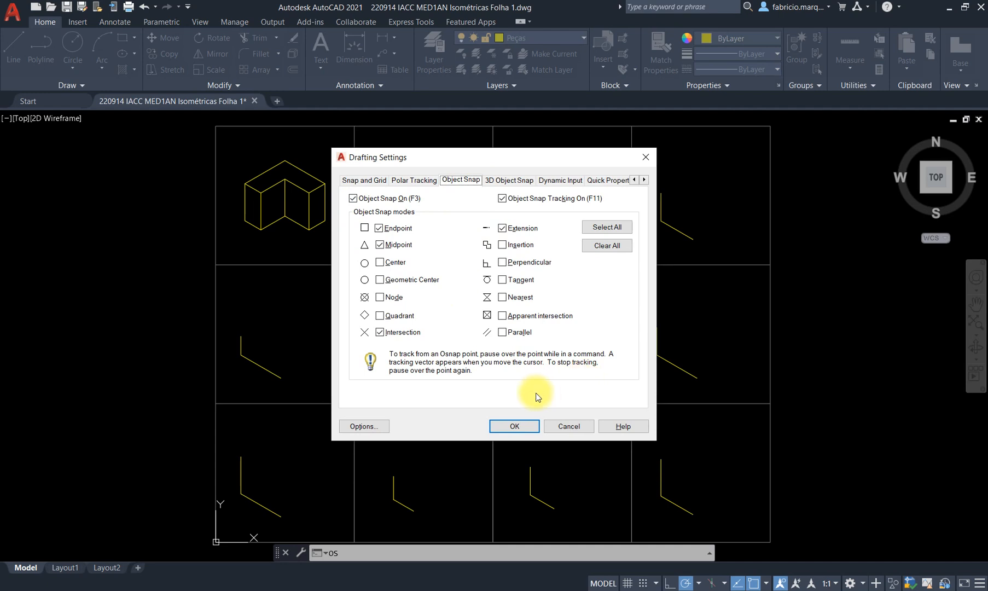
Cancel Drafting Settings, abandon a window selection around the first piece, and show the tray's hidden icons.
left_click(554, 427)
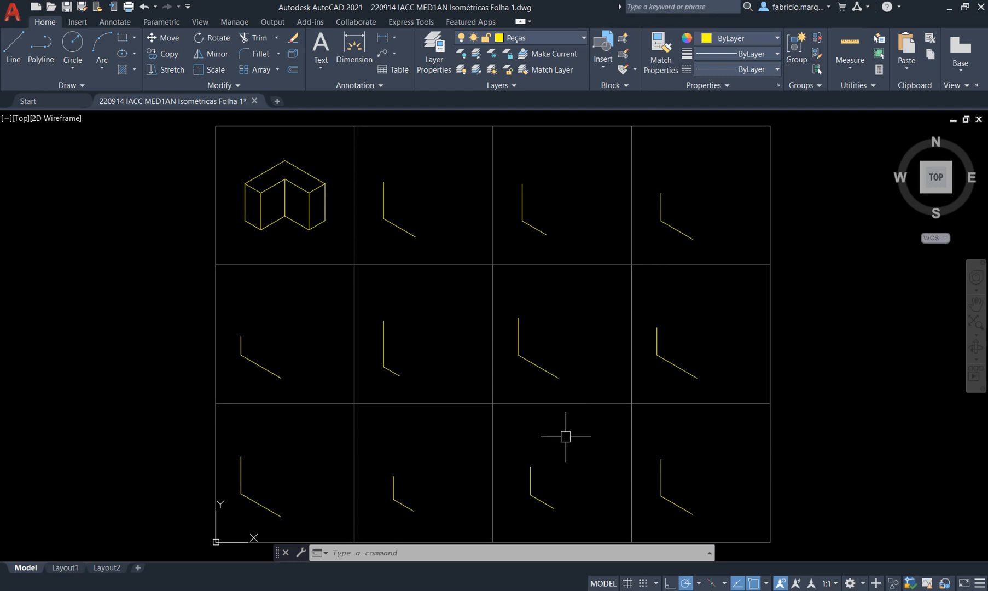
left_click(224, 148)
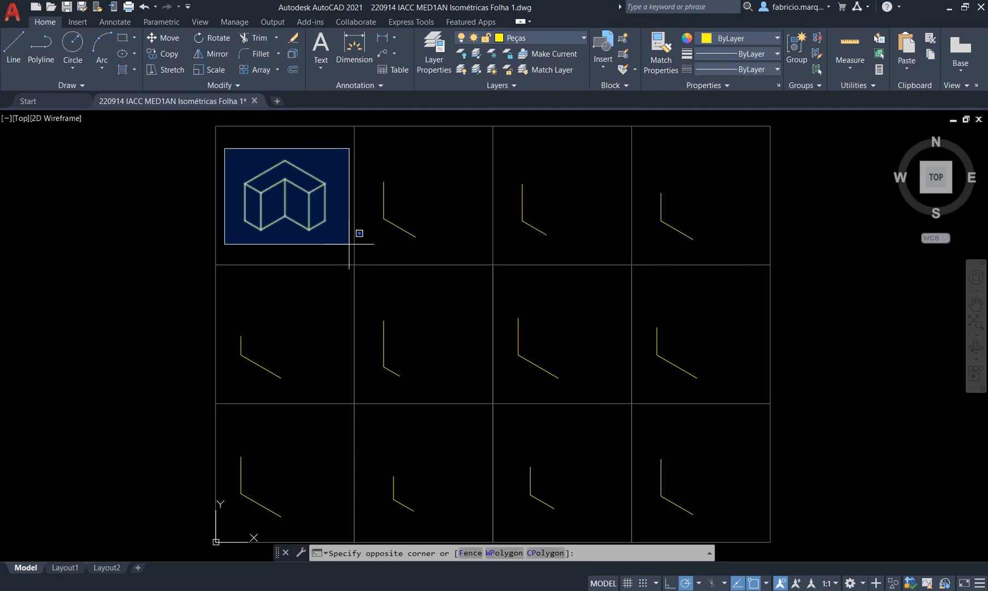
key("Escape")
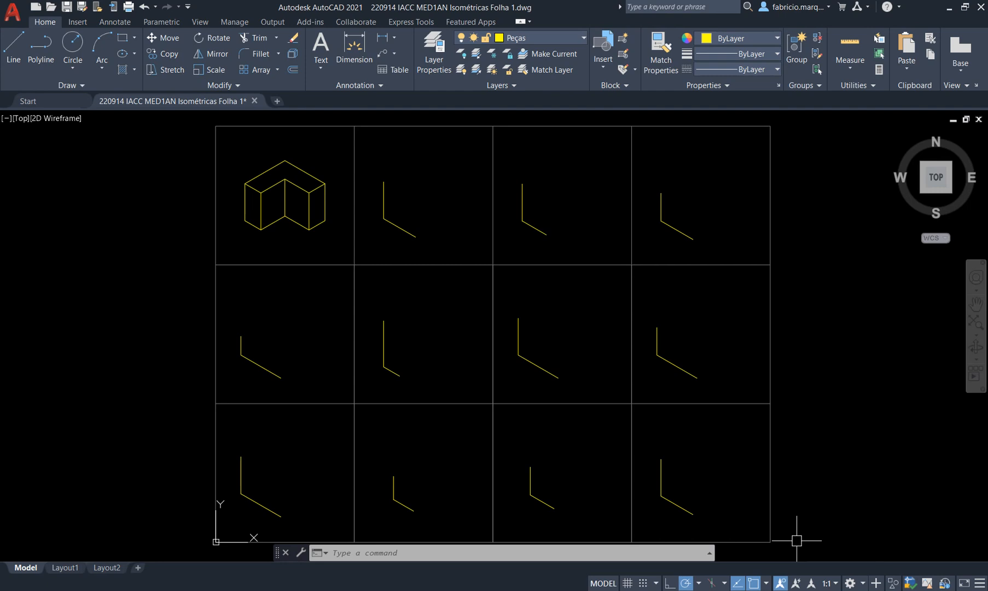
left_click(783, 590)
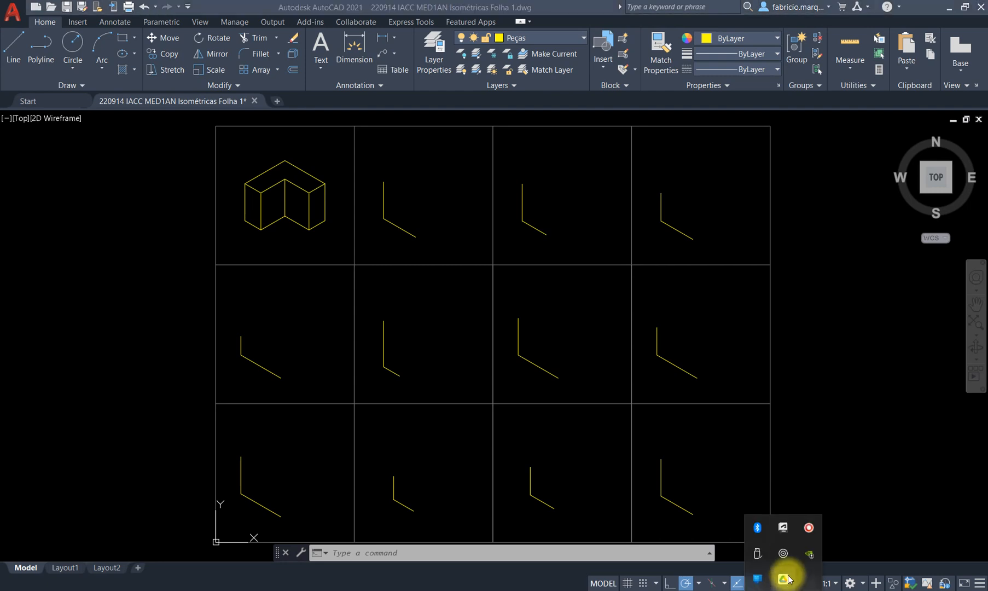